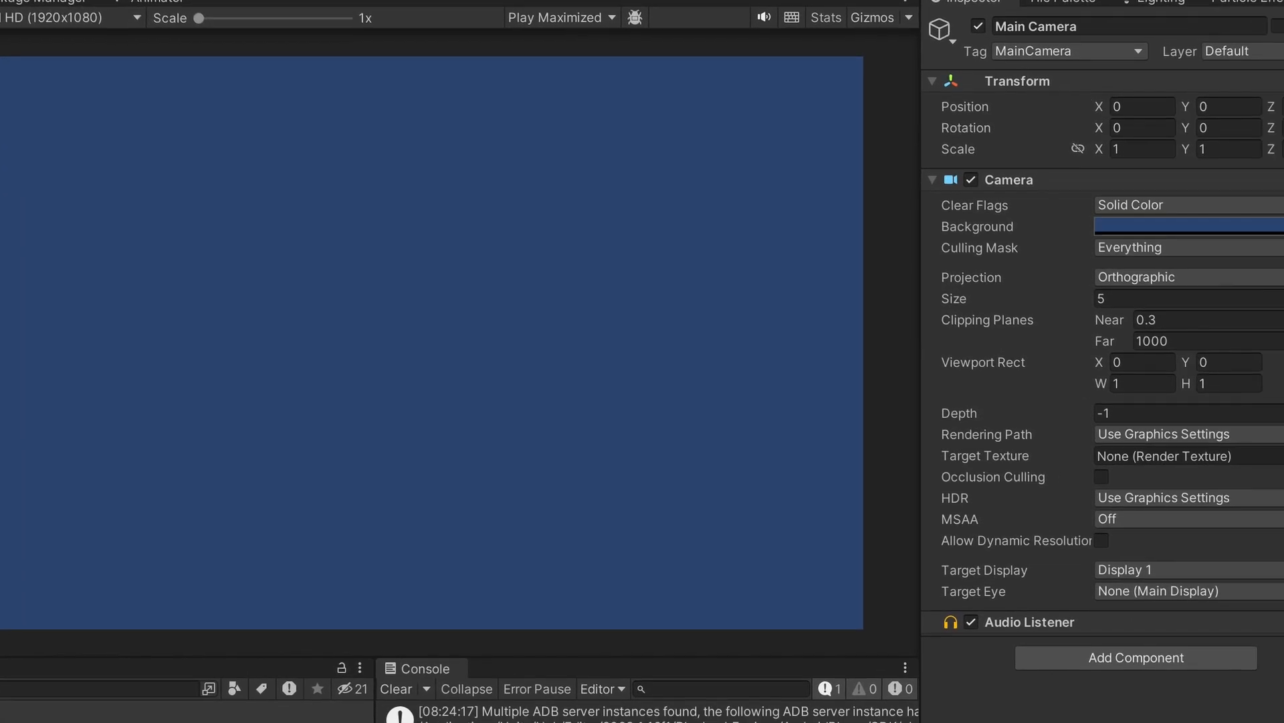
# - Set the Main Camera's background colour to a dark grey (2E333D)
pyautogui.click(1271, 226)
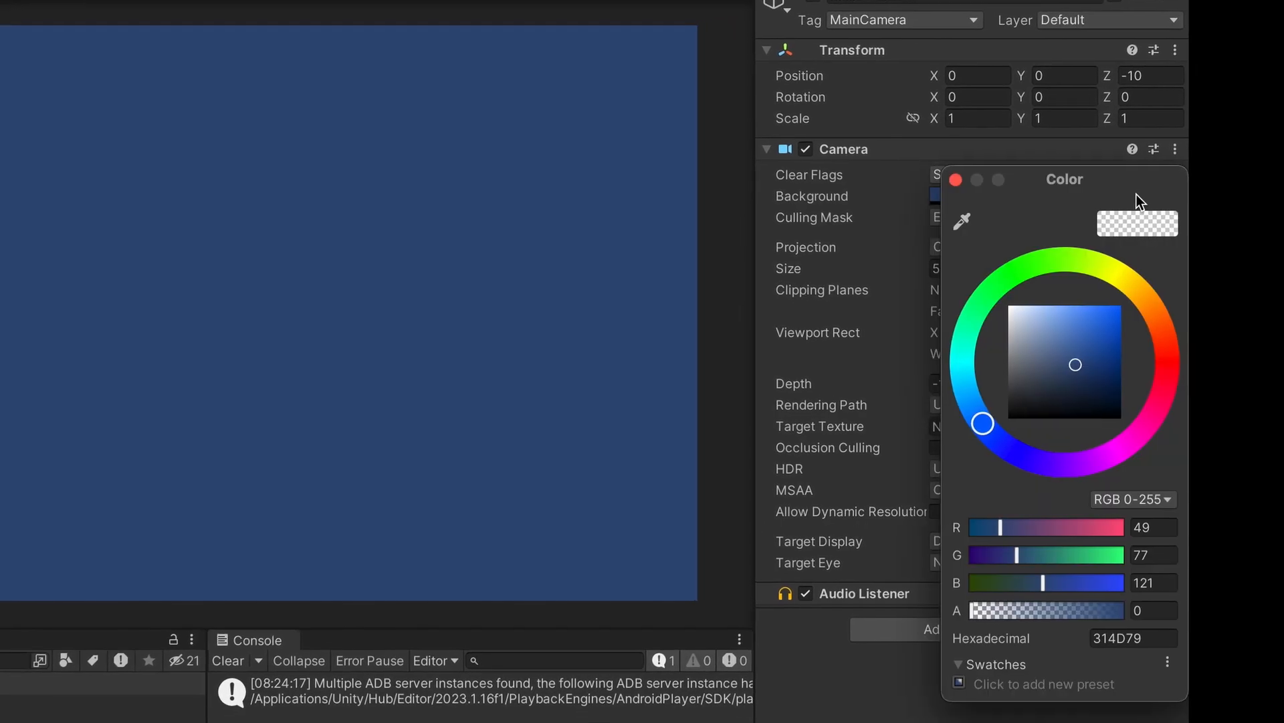
pyautogui.moveTo(959, 368); pyautogui.dragTo(891, 420)
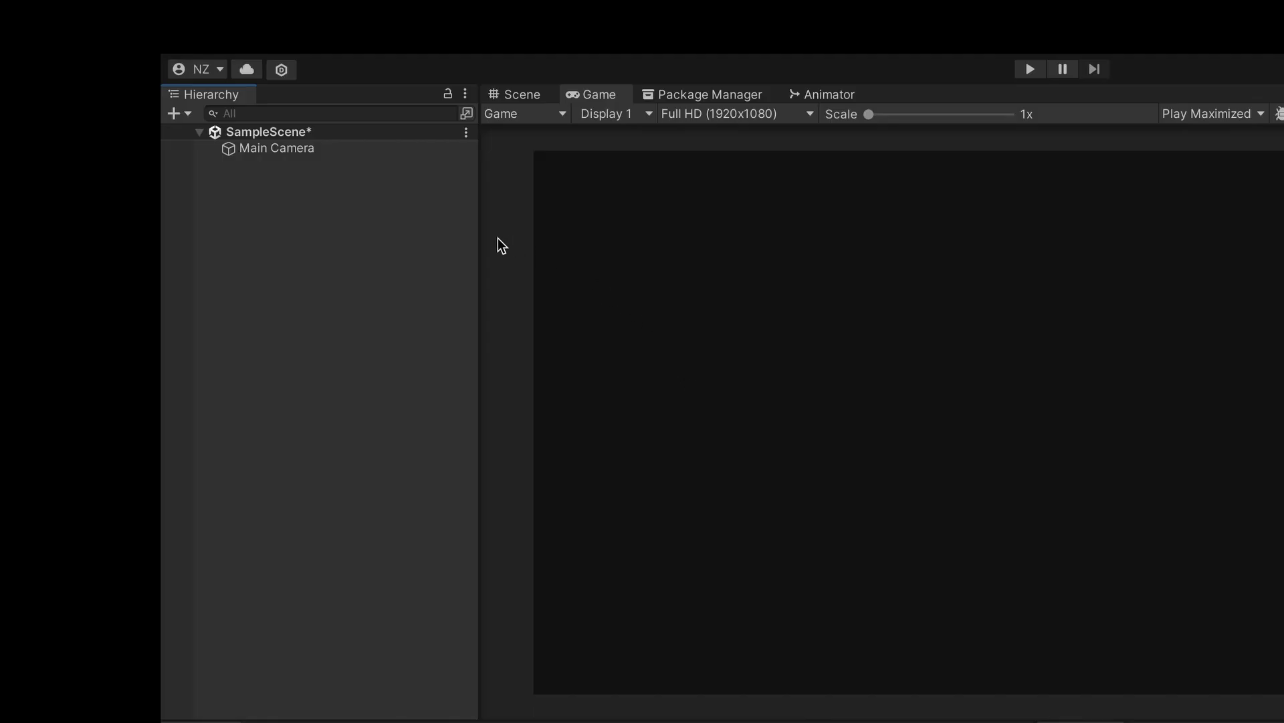
# - Add a Particle System, rename it 'Explosion', and clear its -90 X rotation
pyautogui.rightClick(388, 303)
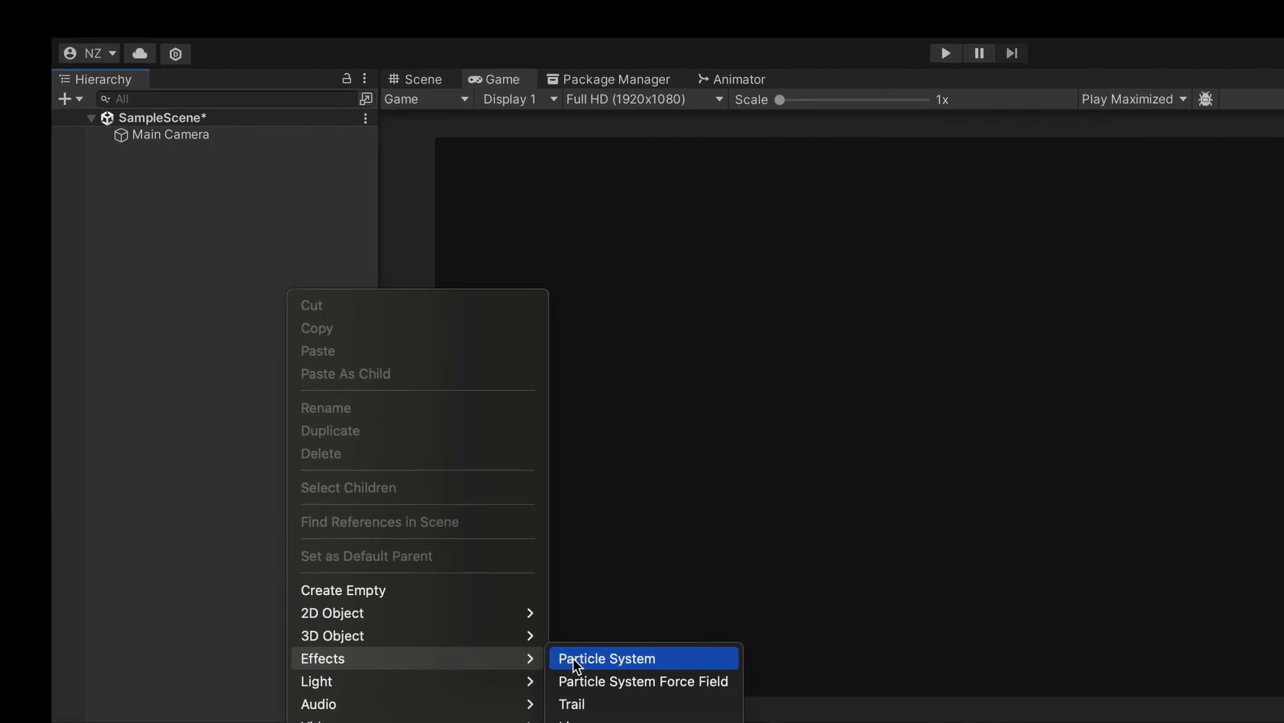
pyautogui.click(539, 659)
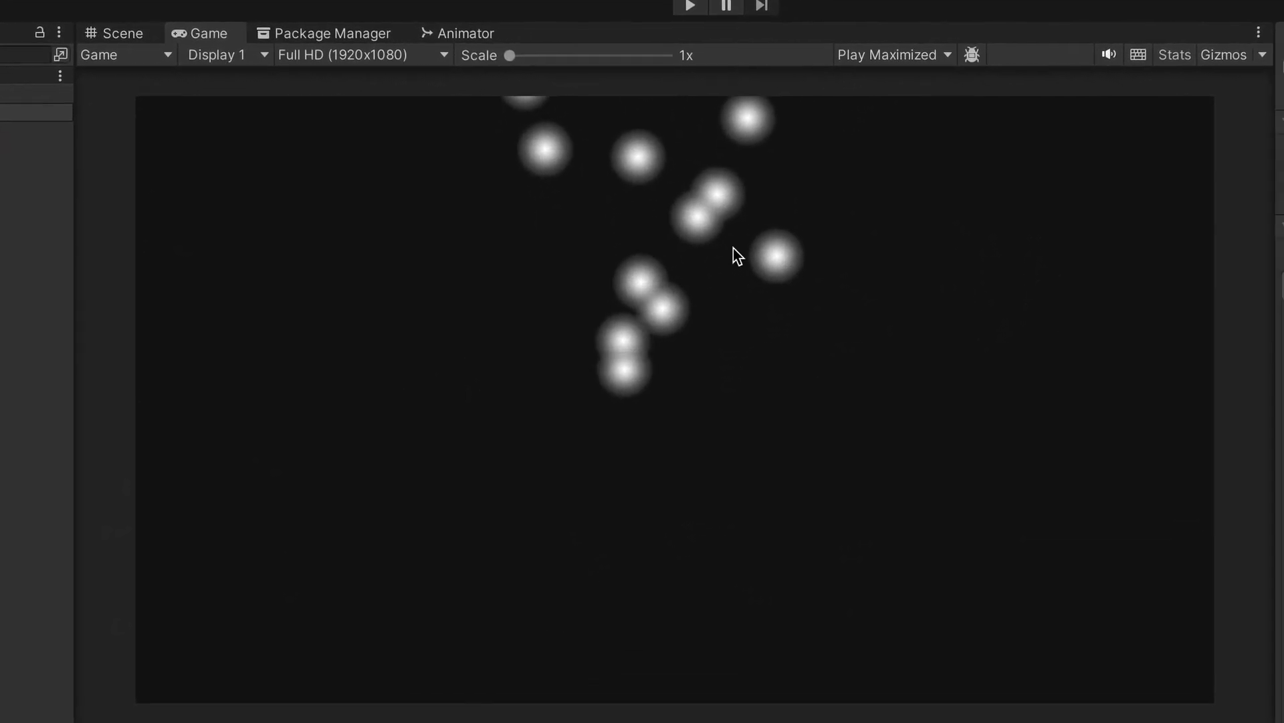
pyautogui.click(1202, 58)
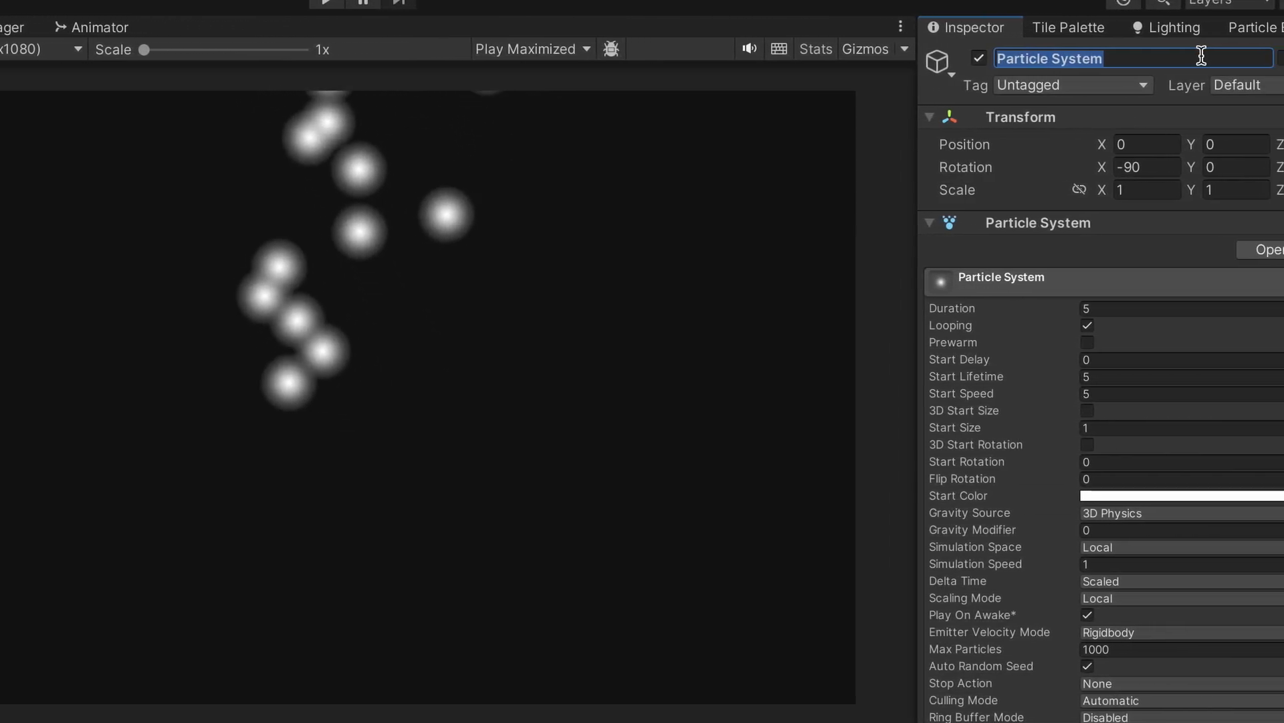
pyautogui.press('BackSpace')
pyautogui.write('E')
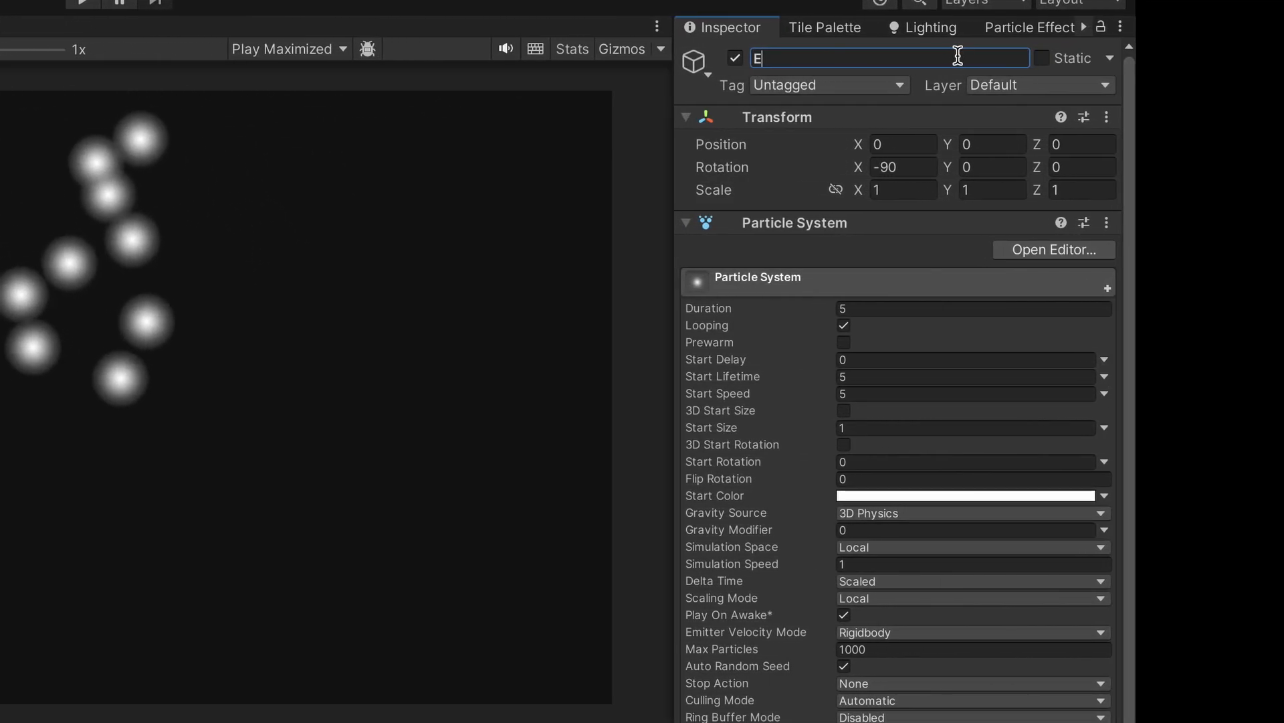
pyautogui.write('xplosion')
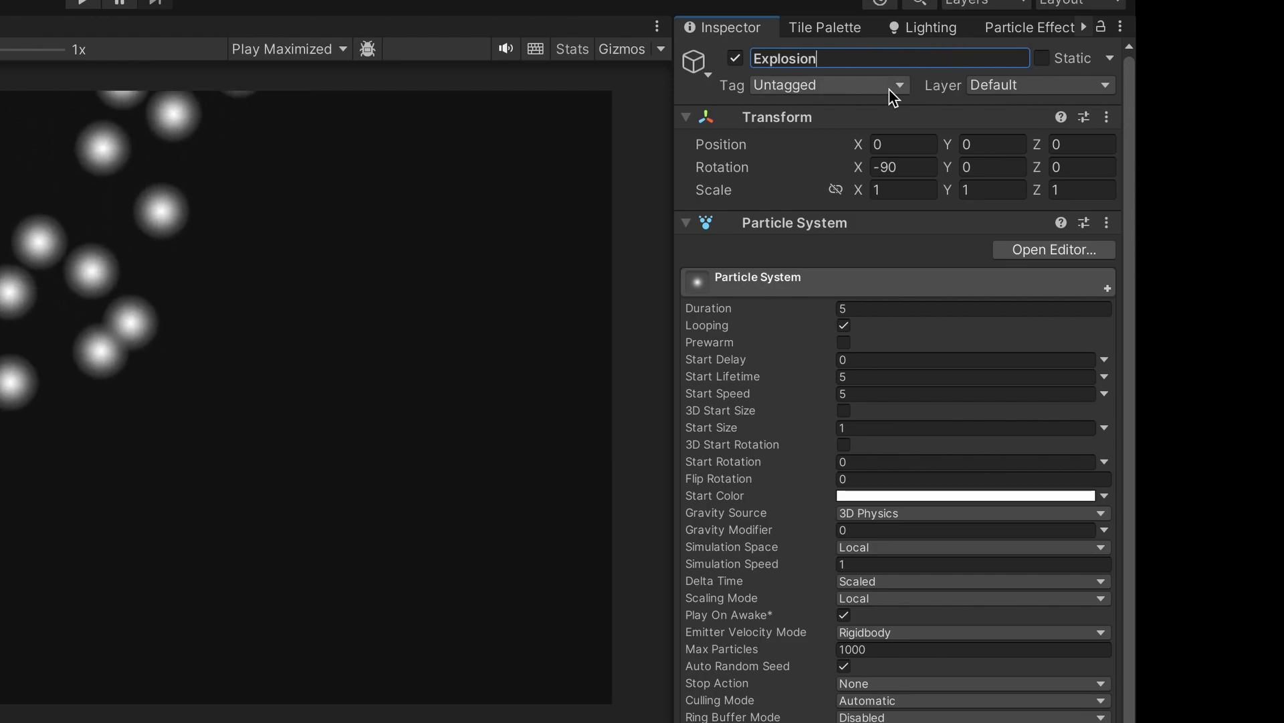
pyautogui.press('Return')
pyautogui.click(889, 166)
pyautogui.press('BackSpace')
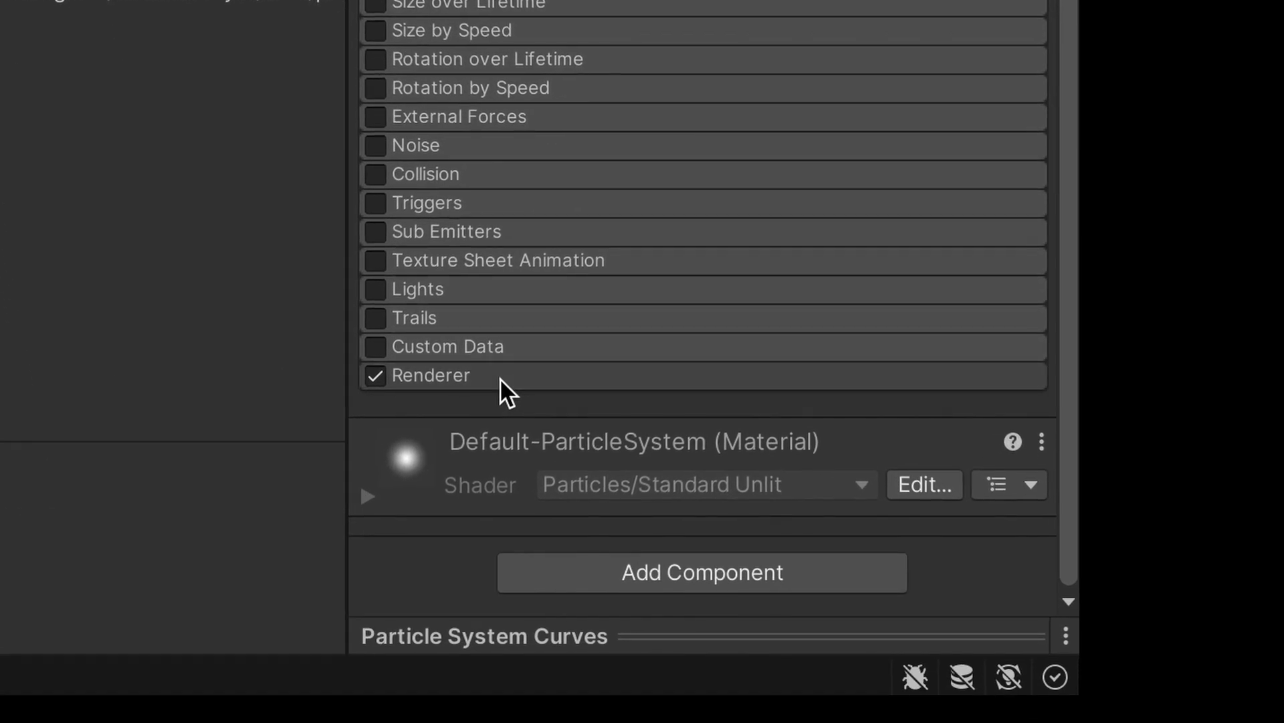
# - Assign the Default-Line material in the Explosion's Renderer module
pyautogui.click(500, 377)
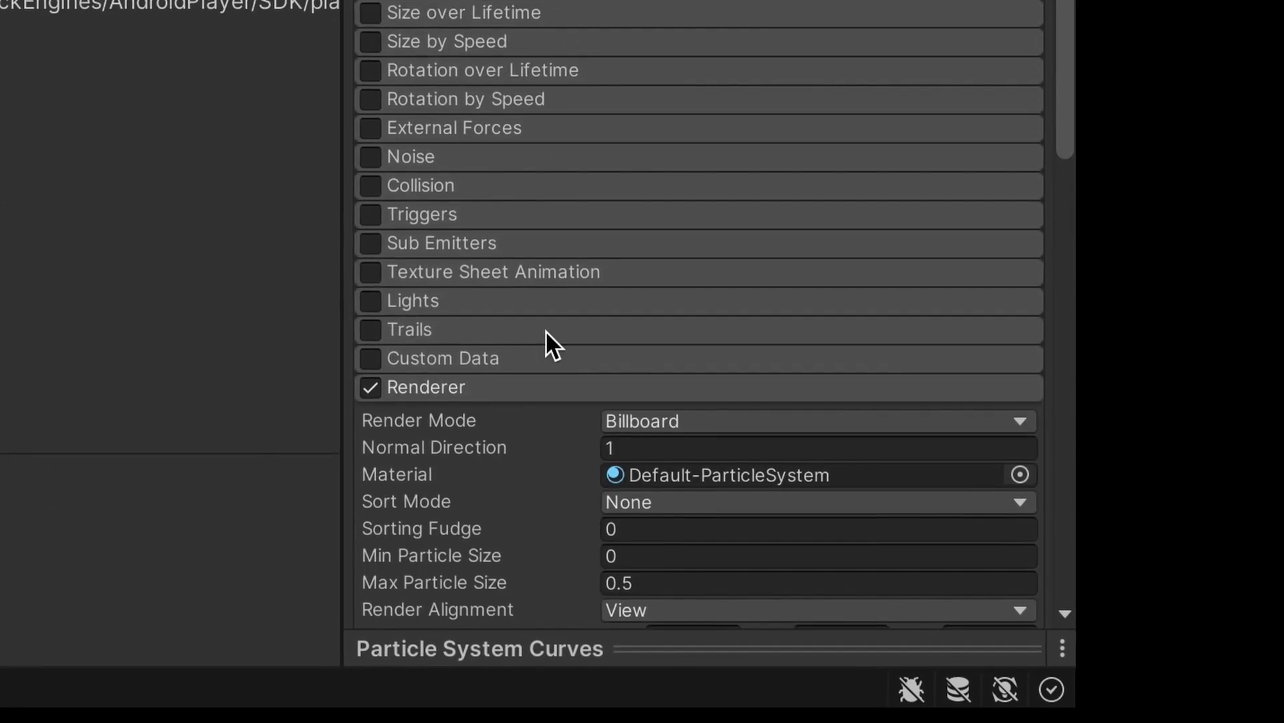
pyautogui.scroll(-3, 536, 358)
pyautogui.scroll(-5, 541, 388)
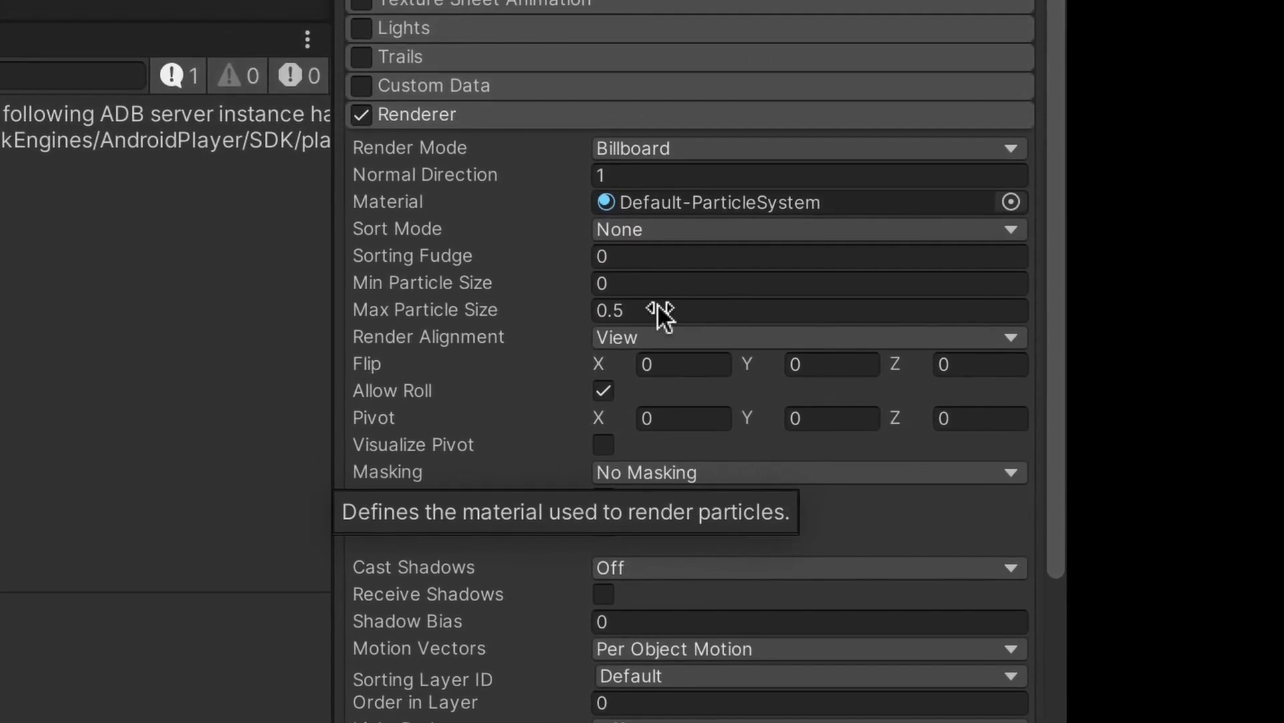
pyautogui.click(1009, 236)
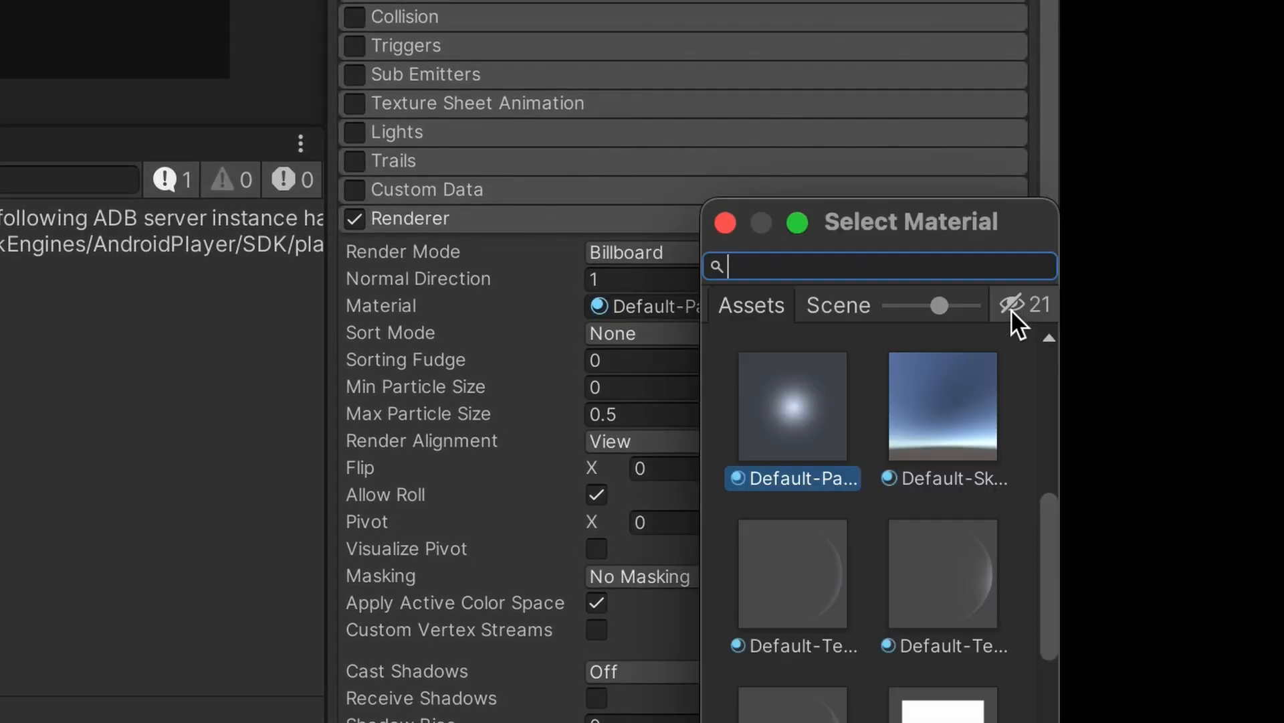
pyautogui.scroll(-5, 938, 582)
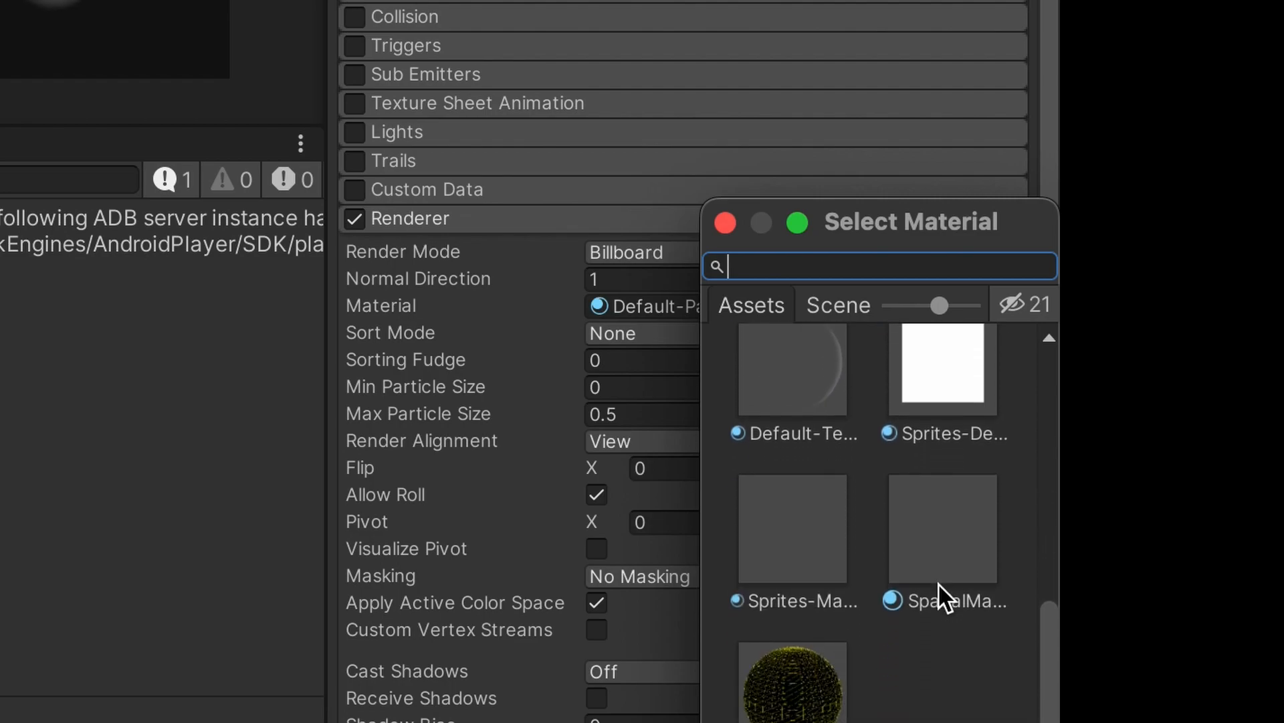
pyautogui.scroll(5, 938, 583)
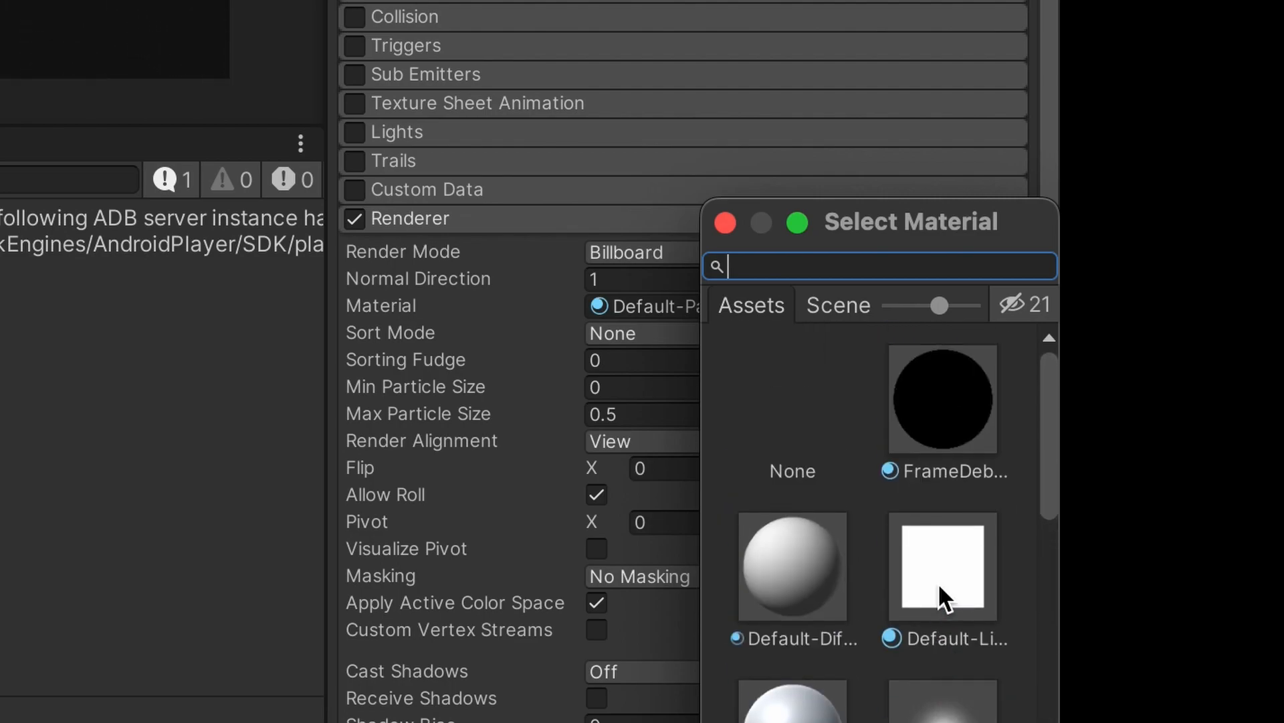
pyautogui.click(958, 584)
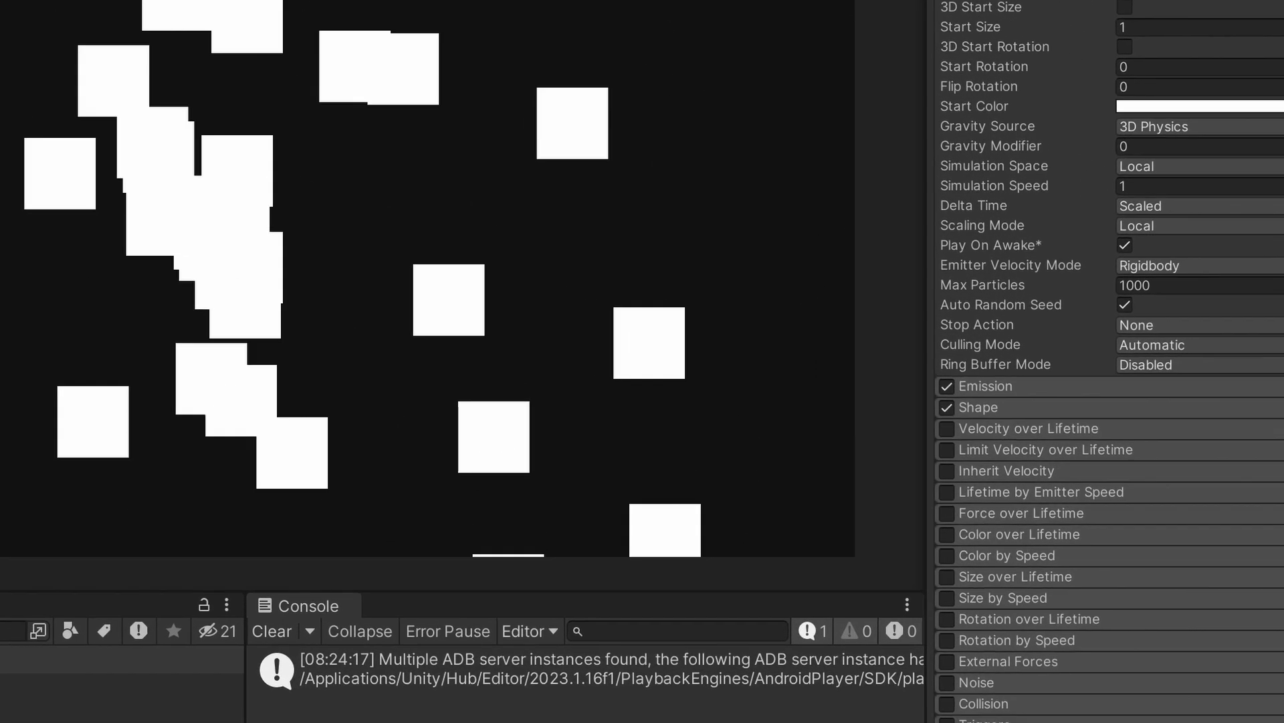
# - Add an Emission burst with a count of 250 particles at time 0
pyautogui.click(971, 386)
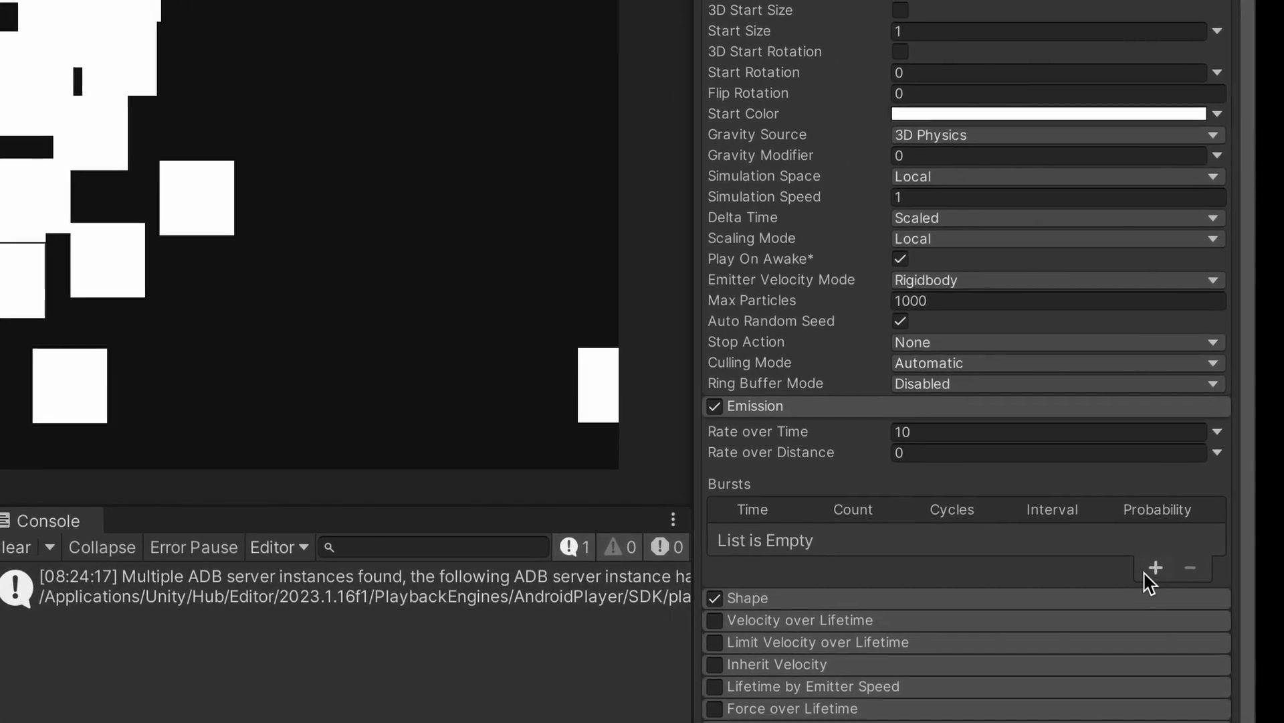
pyautogui.click(1228, 595)
pyautogui.click(769, 511)
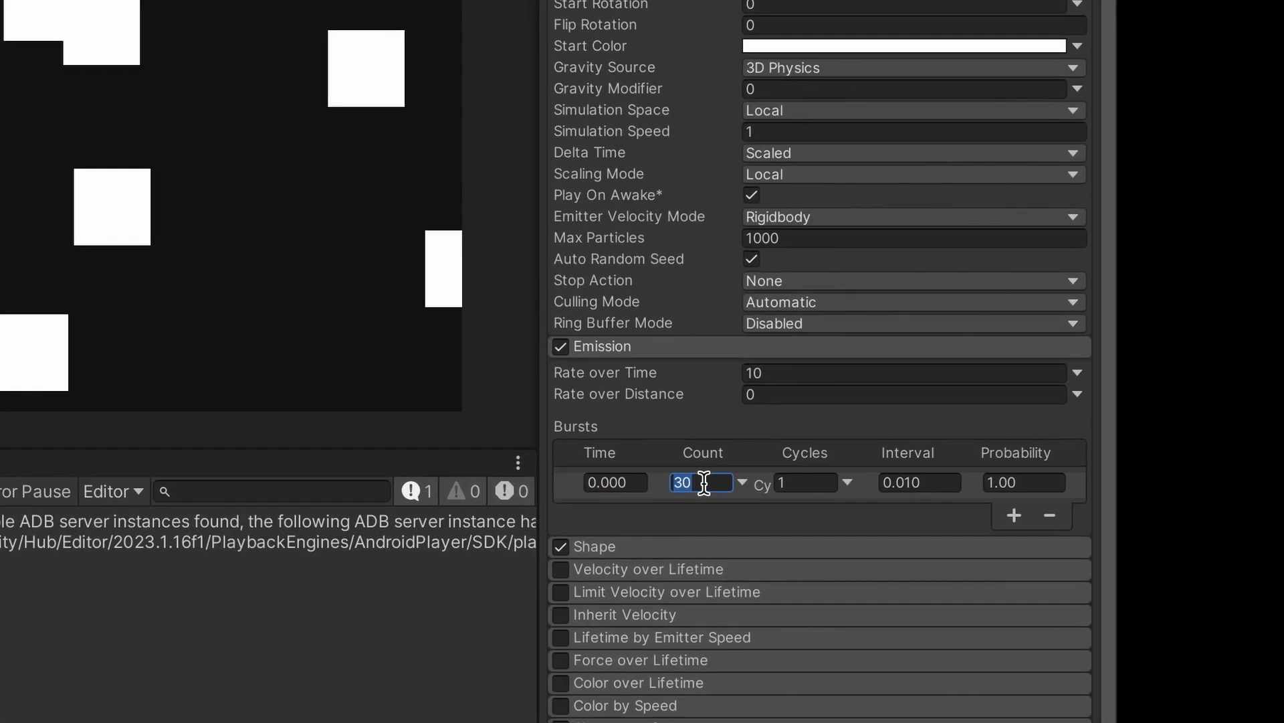
pyautogui.write('250')
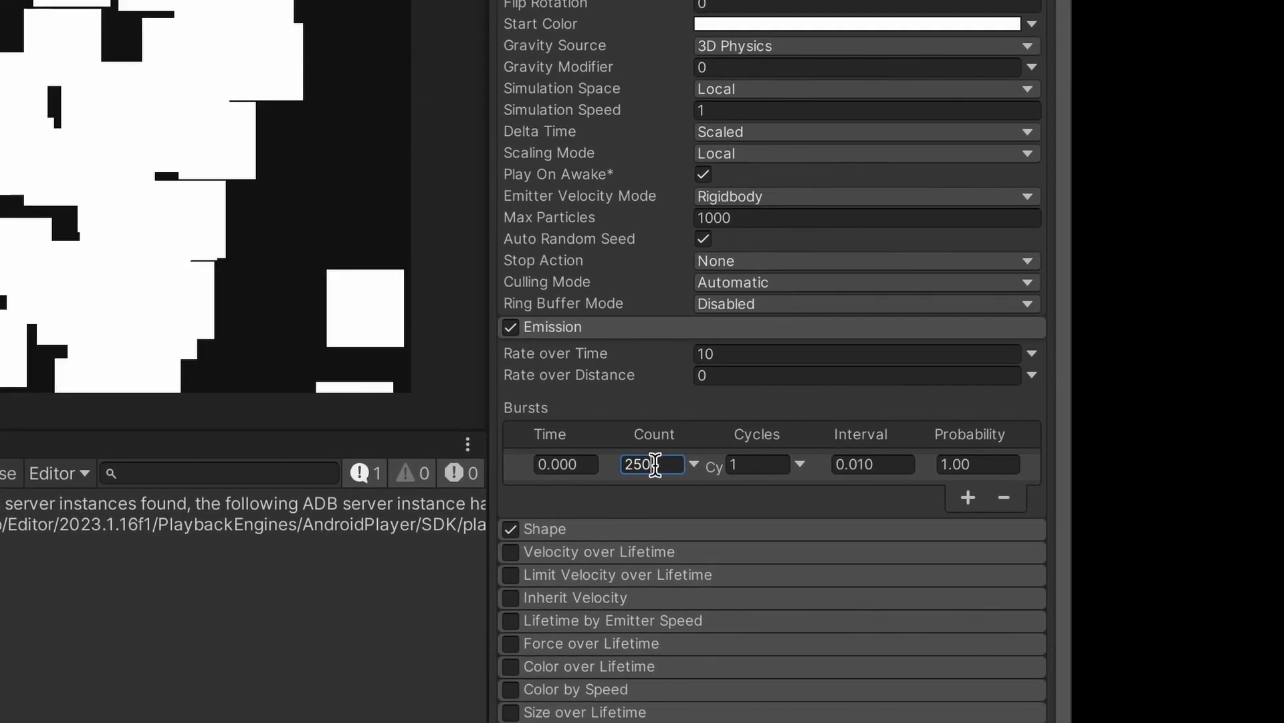
pyautogui.scroll(2, 728, 201)
pyautogui.scroll(1, 726, 198)
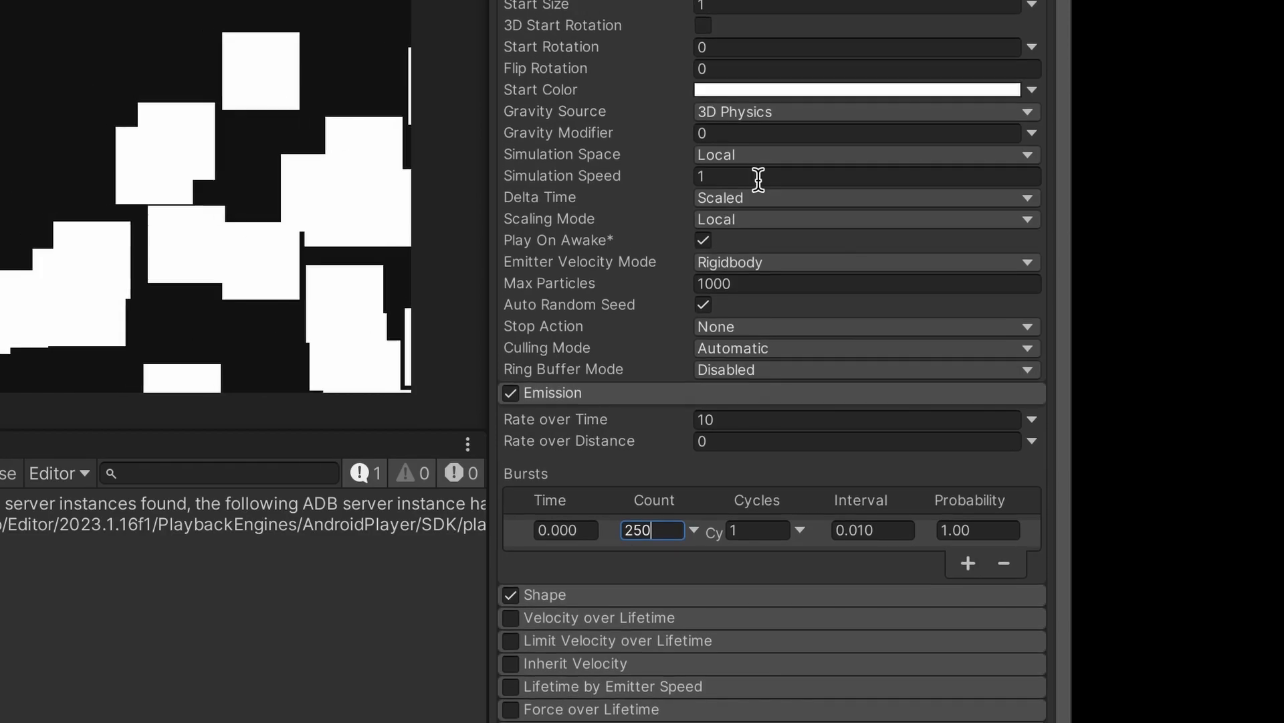
pyautogui.scroll(10, 1037, 91)
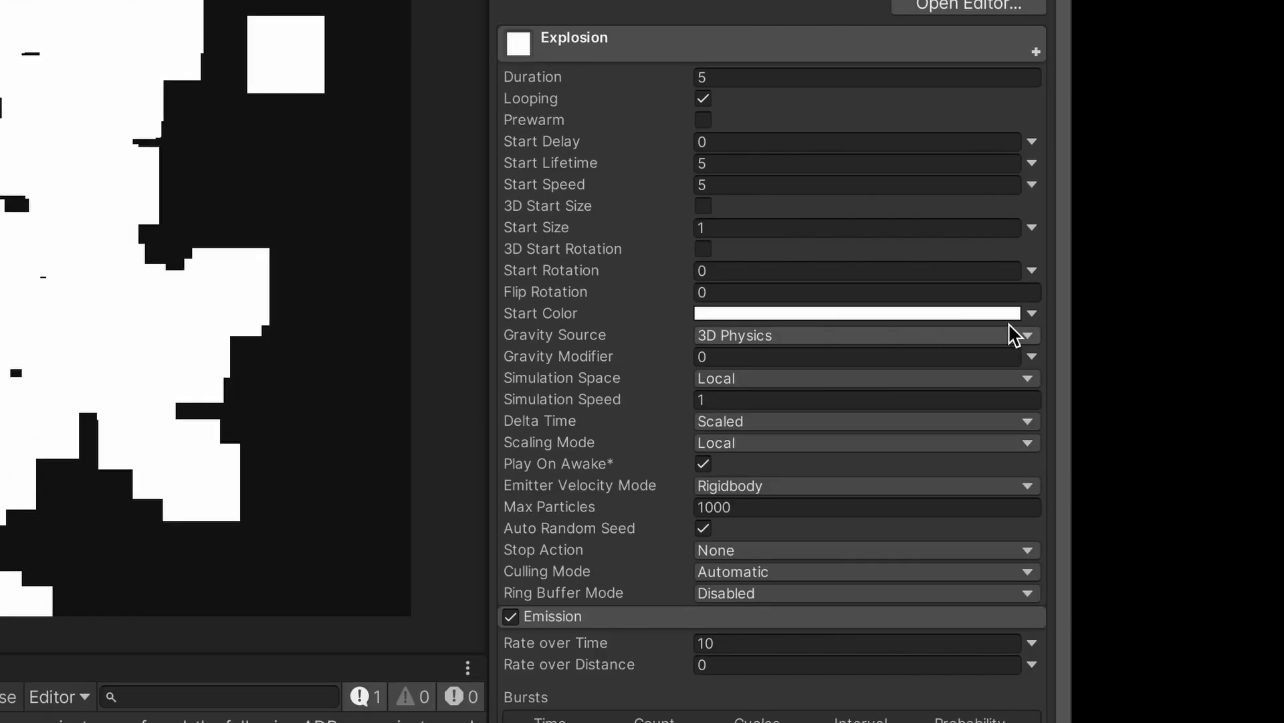
# - Make Start Color random between a dark red and a light red
pyautogui.click(1032, 313)
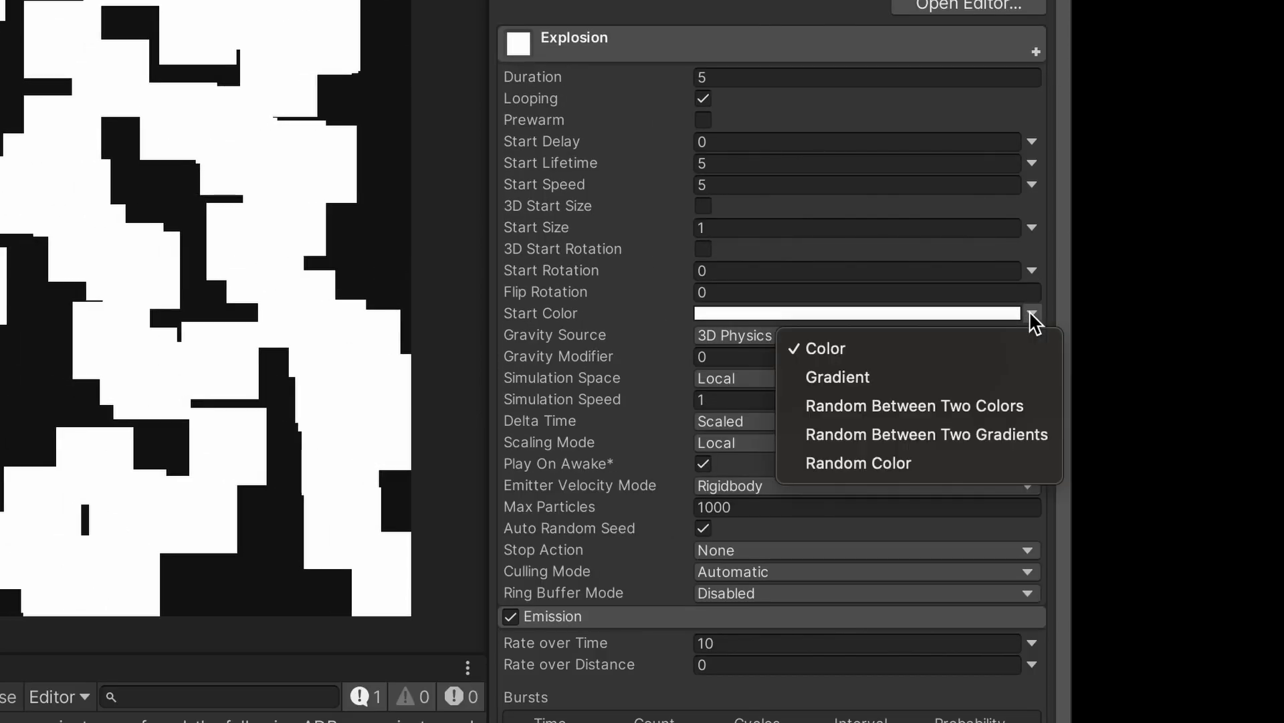
pyautogui.click(964, 403)
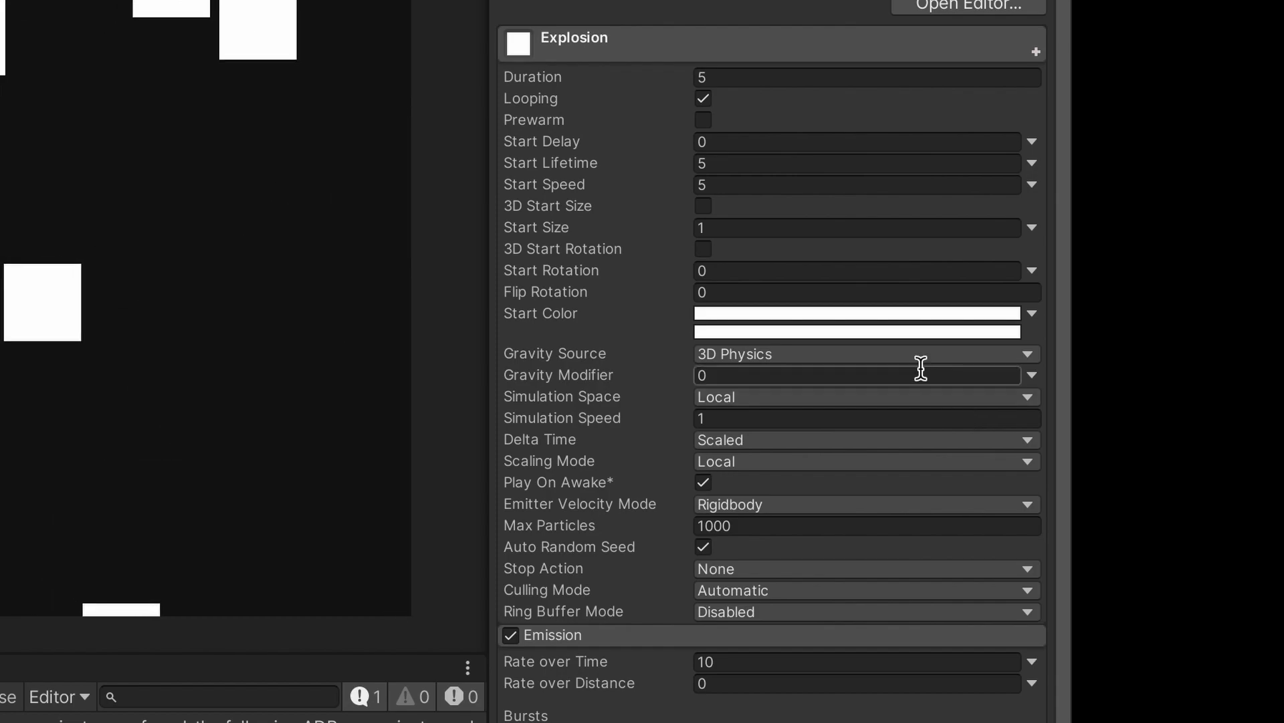
pyautogui.click(870, 315)
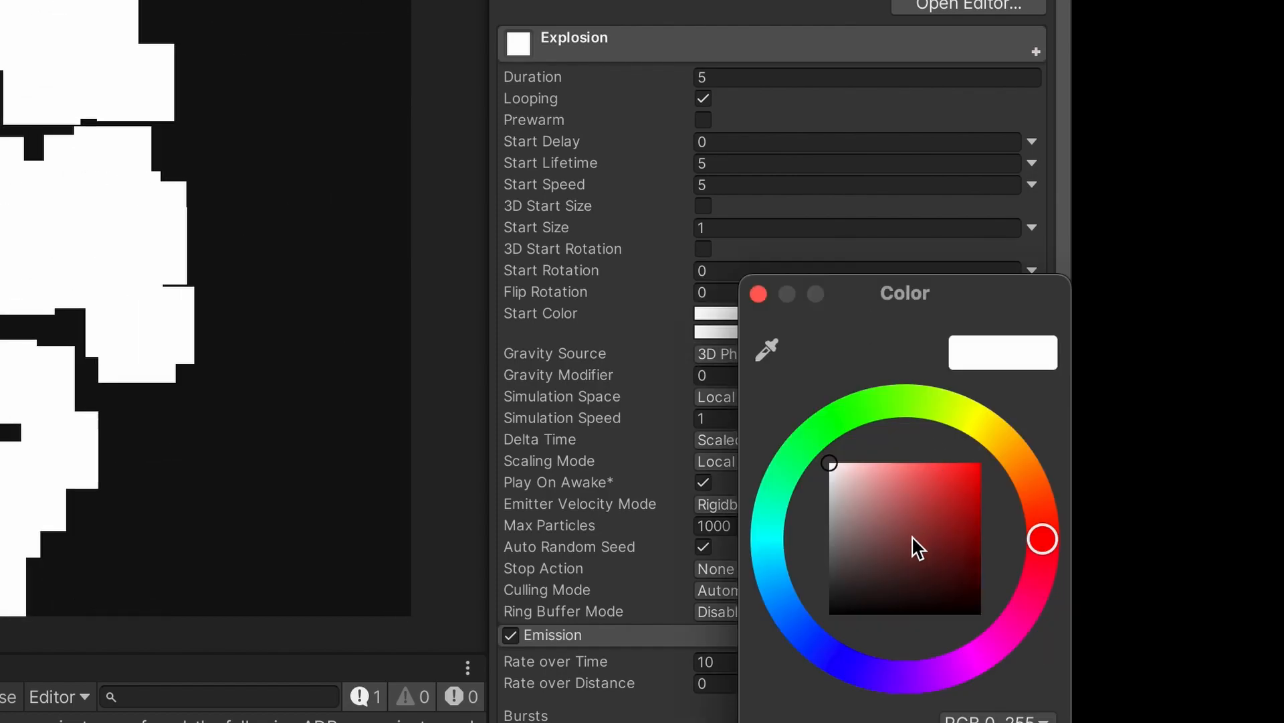
pyautogui.click(841, 581)
pyautogui.moveTo(873, 581); pyautogui.dragTo(981, 576)
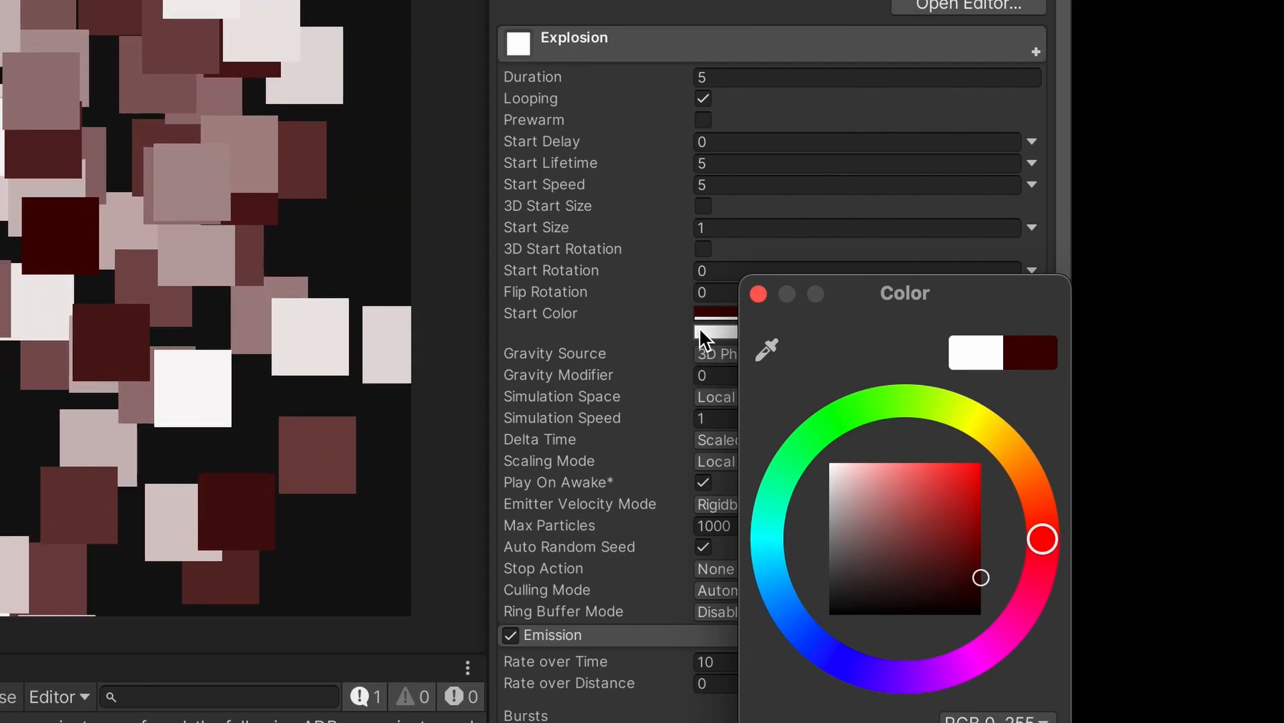
pyautogui.click(699, 332)
pyautogui.moveTo(859, 497); pyautogui.dragTo(886, 479)
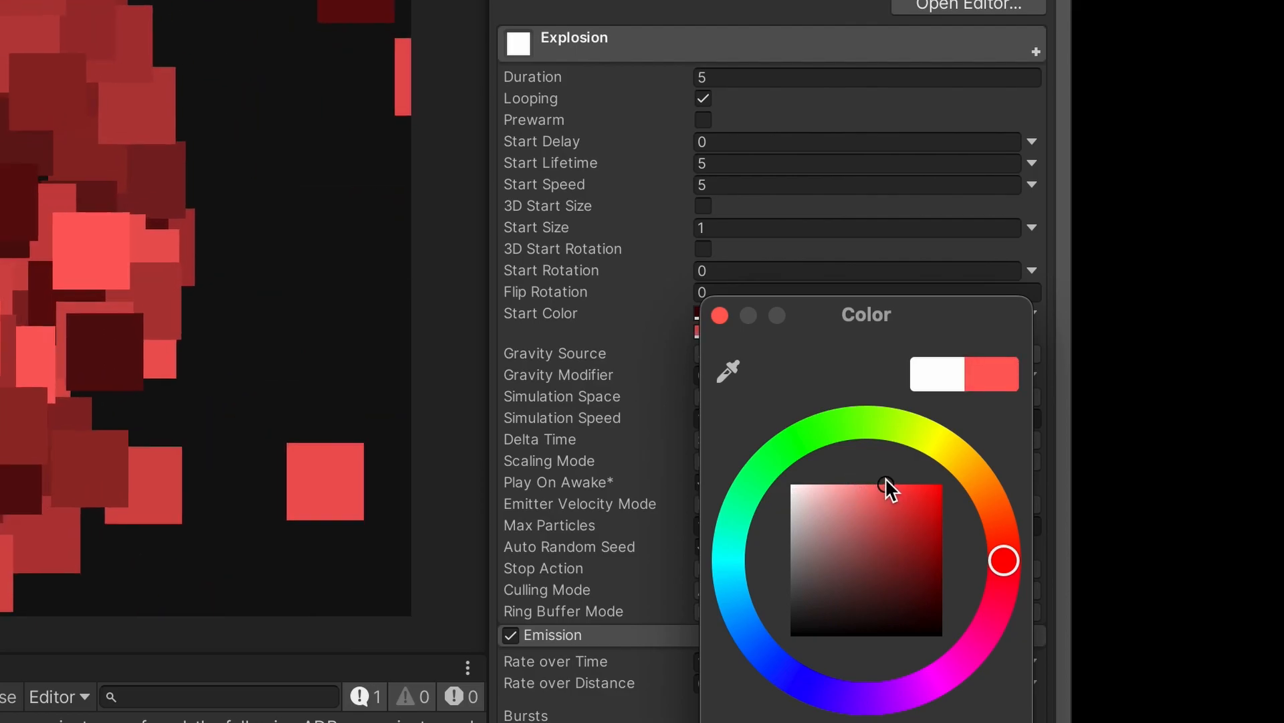
# - Set Duration to 3 and turn off Looping
pyautogui.click(760, 77)
pyautogui.press('BackSpace')
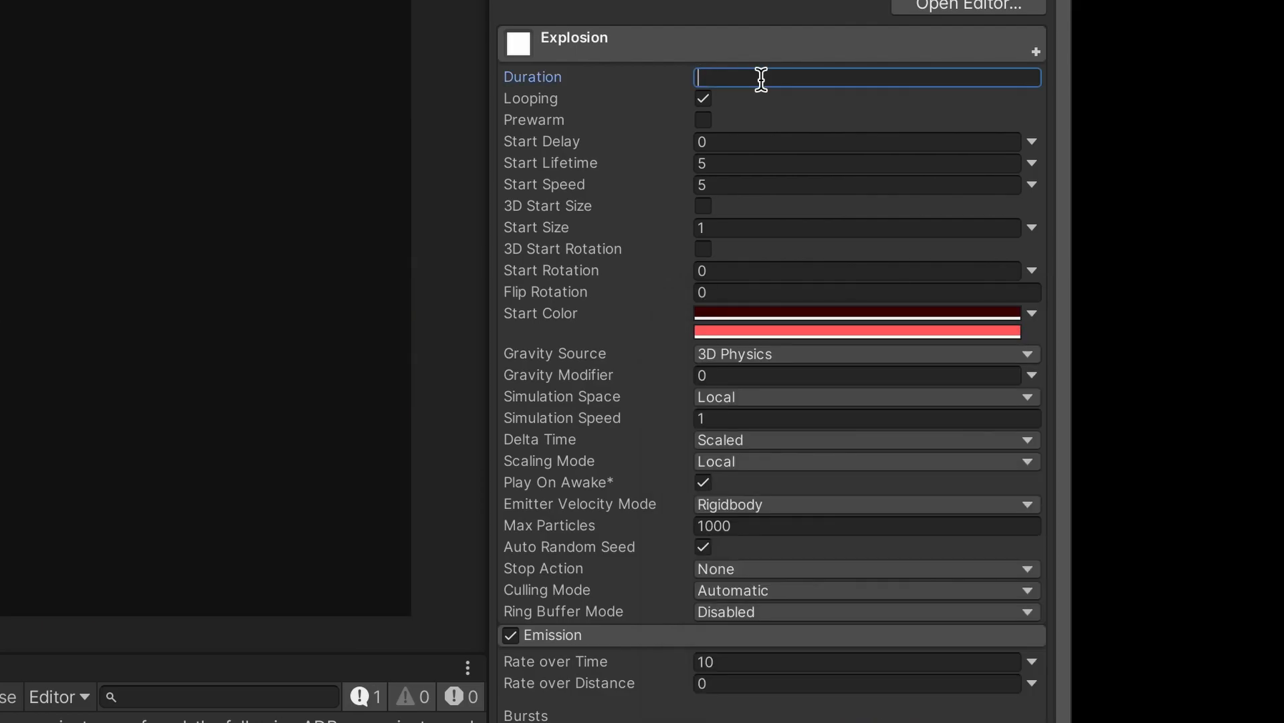
pyautogui.write('3')
pyautogui.press('Tab')
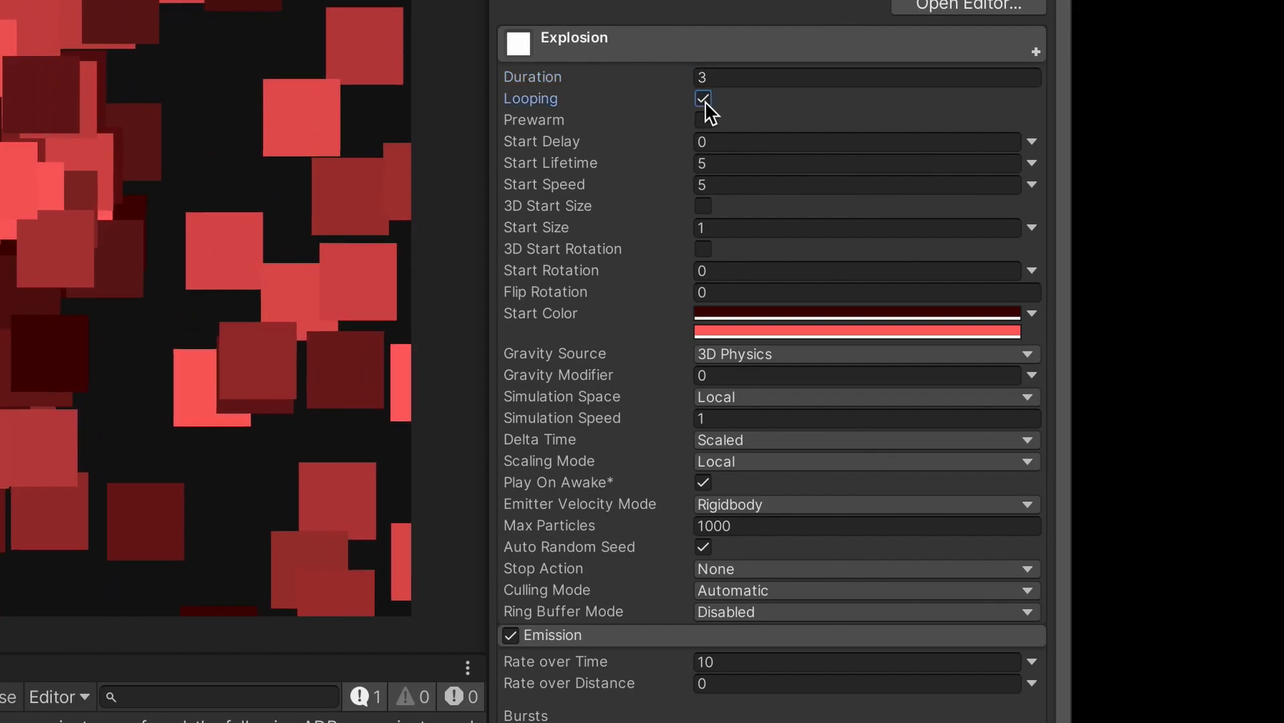
pyautogui.click(703, 99)
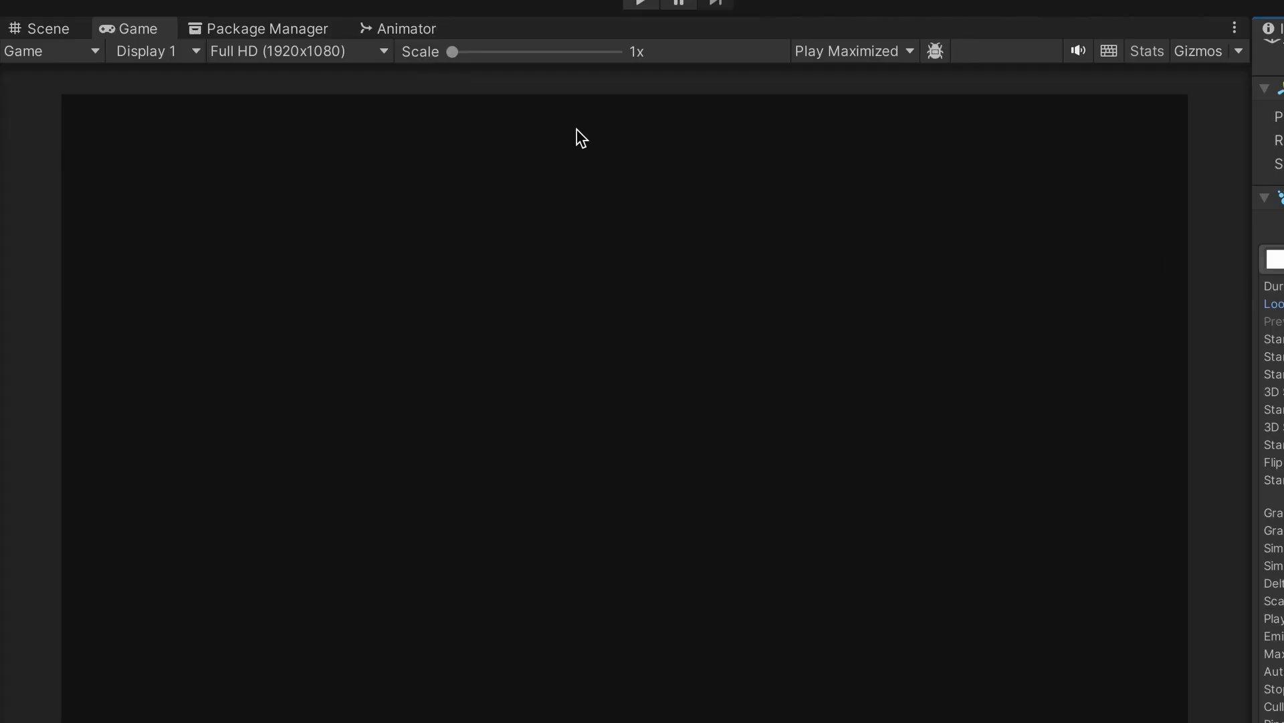
# - In the Scene view, zoom in and play the Explosion preview twice
pyautogui.click(53, 28)
pyautogui.scroll(5, 683, 407)
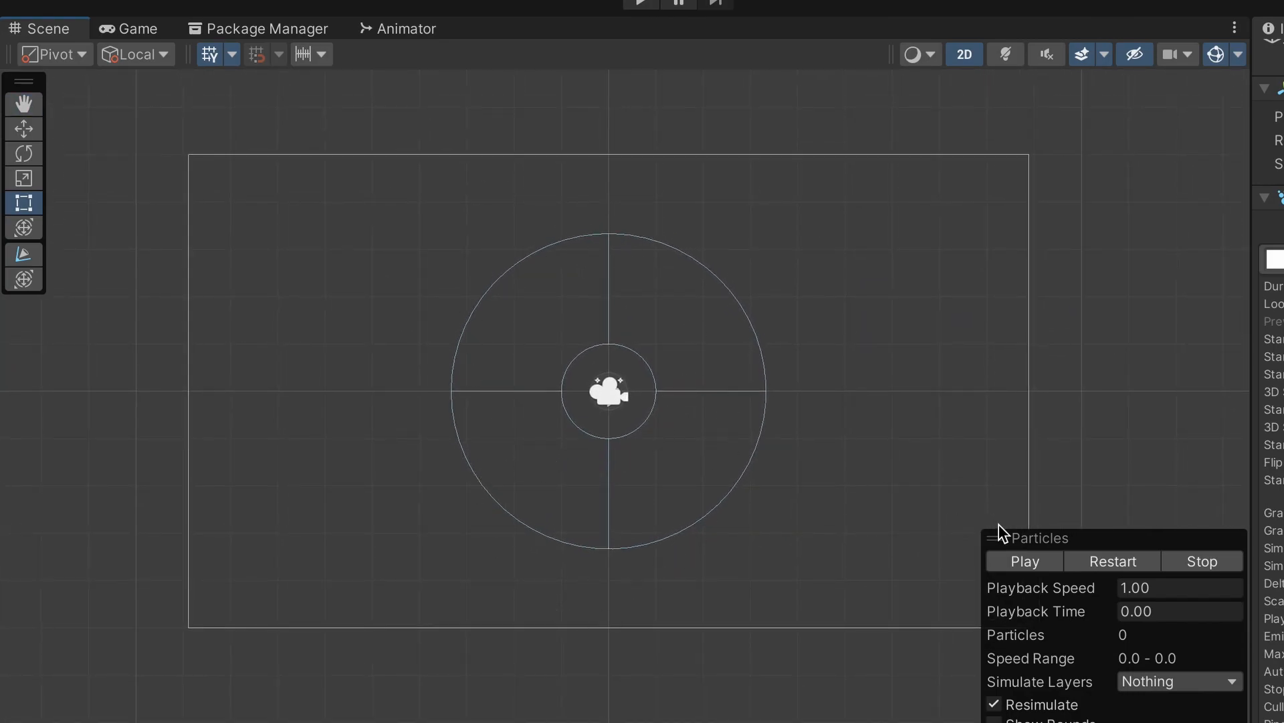
pyautogui.click(1025, 560)
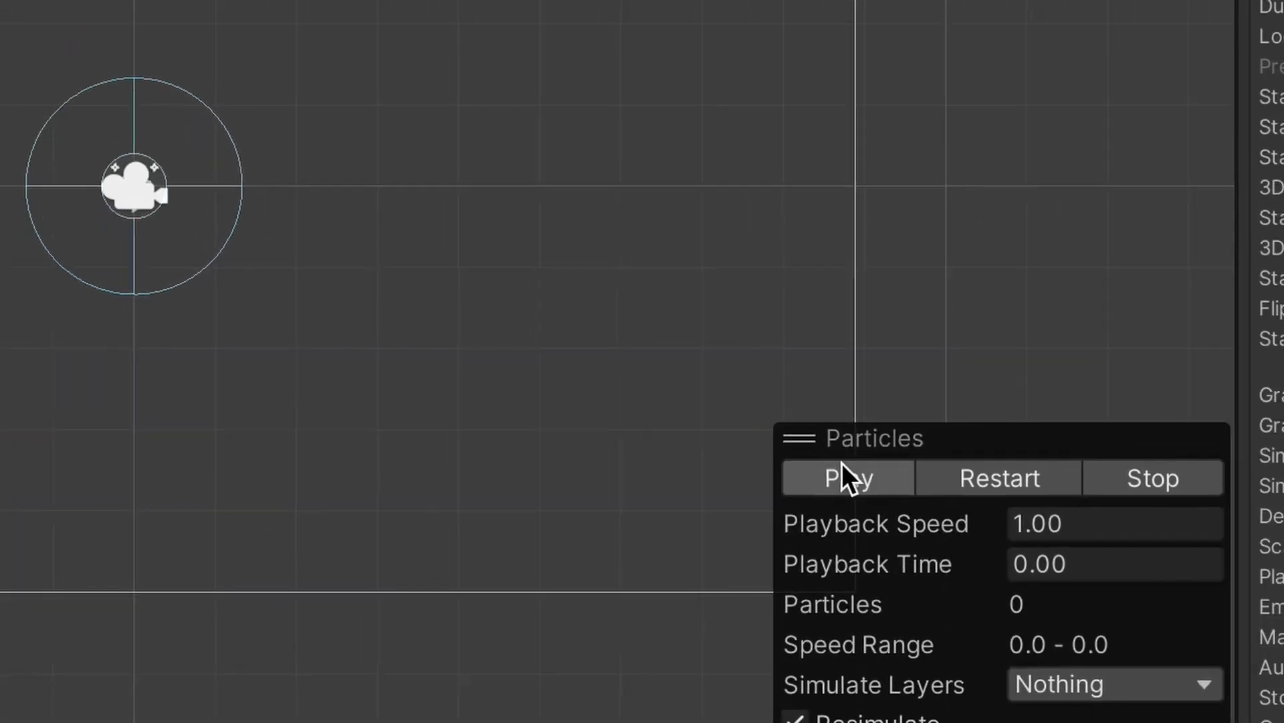
pyautogui.click(444, 668)
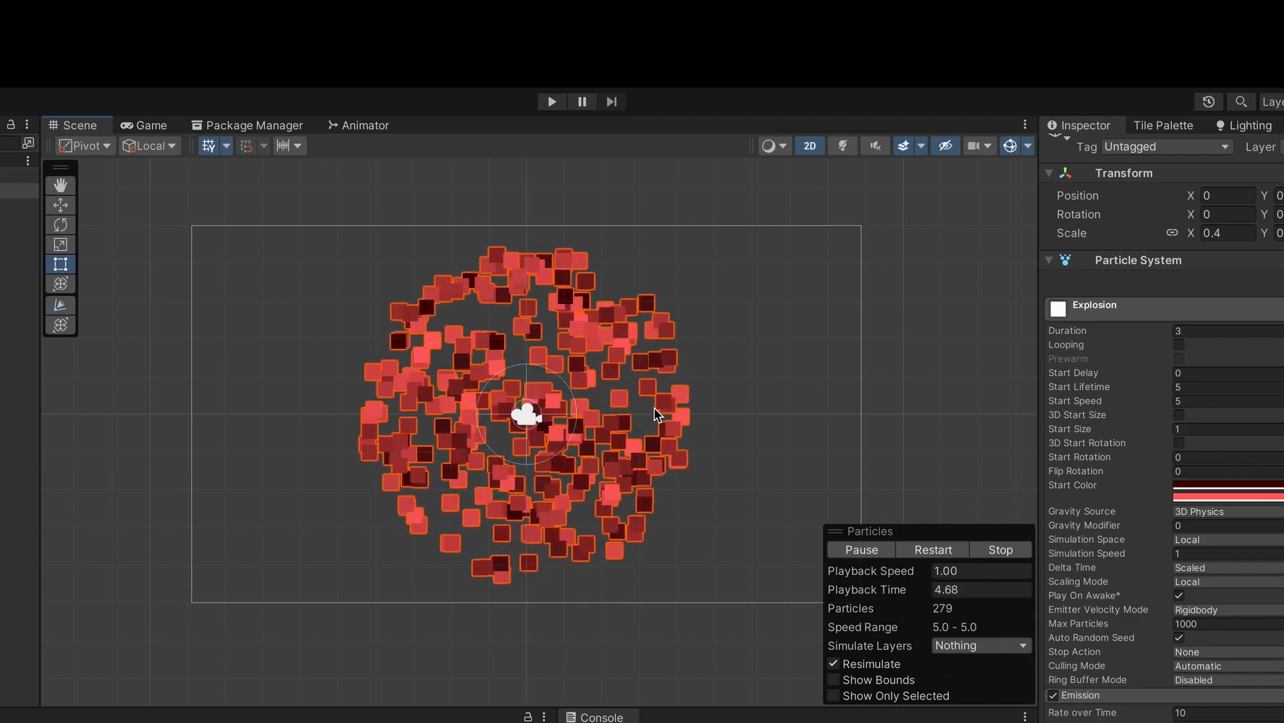
# - Pause the preview and set the Explosion's Duration to 2
pyautogui.click(860, 551)
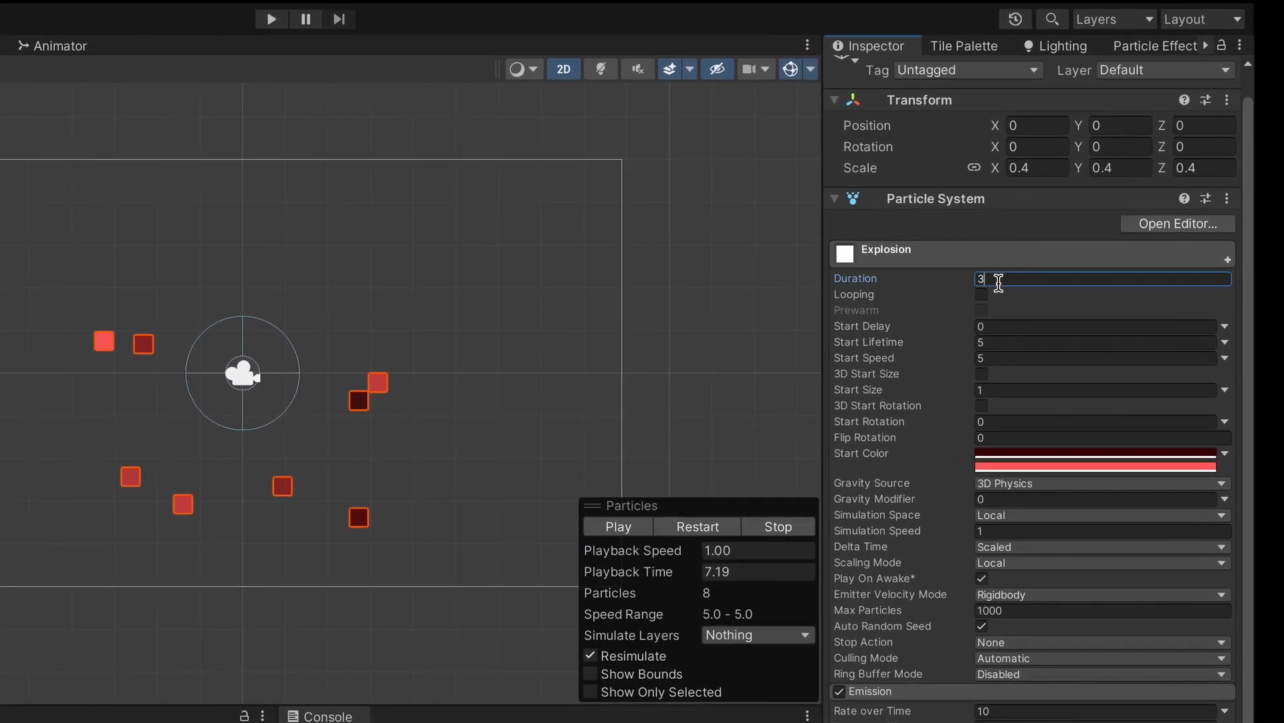
pyautogui.click(1093, 303)
pyautogui.press('BackSpace')
pyautogui.write('2')
pyautogui.press('Return')
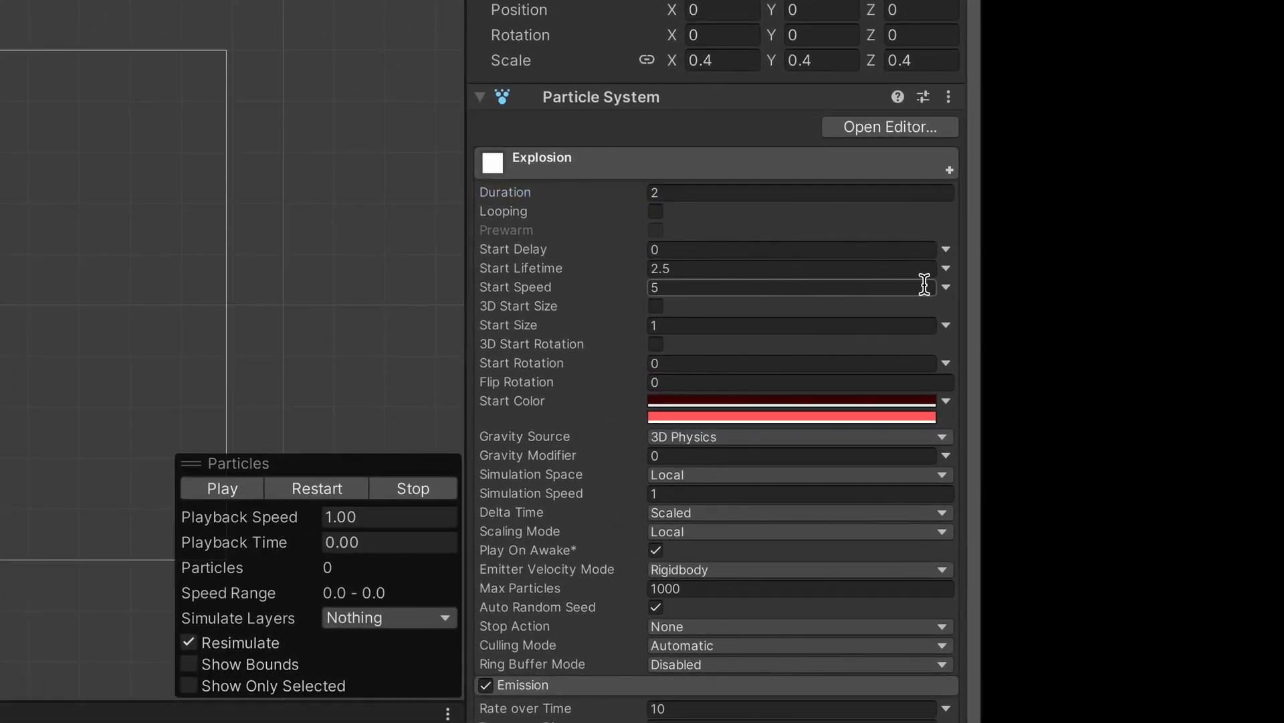
# - Make Start Speed random between 10 and 25 and Start Lifetime between 1.5 and 3
pyautogui.click(946, 287)
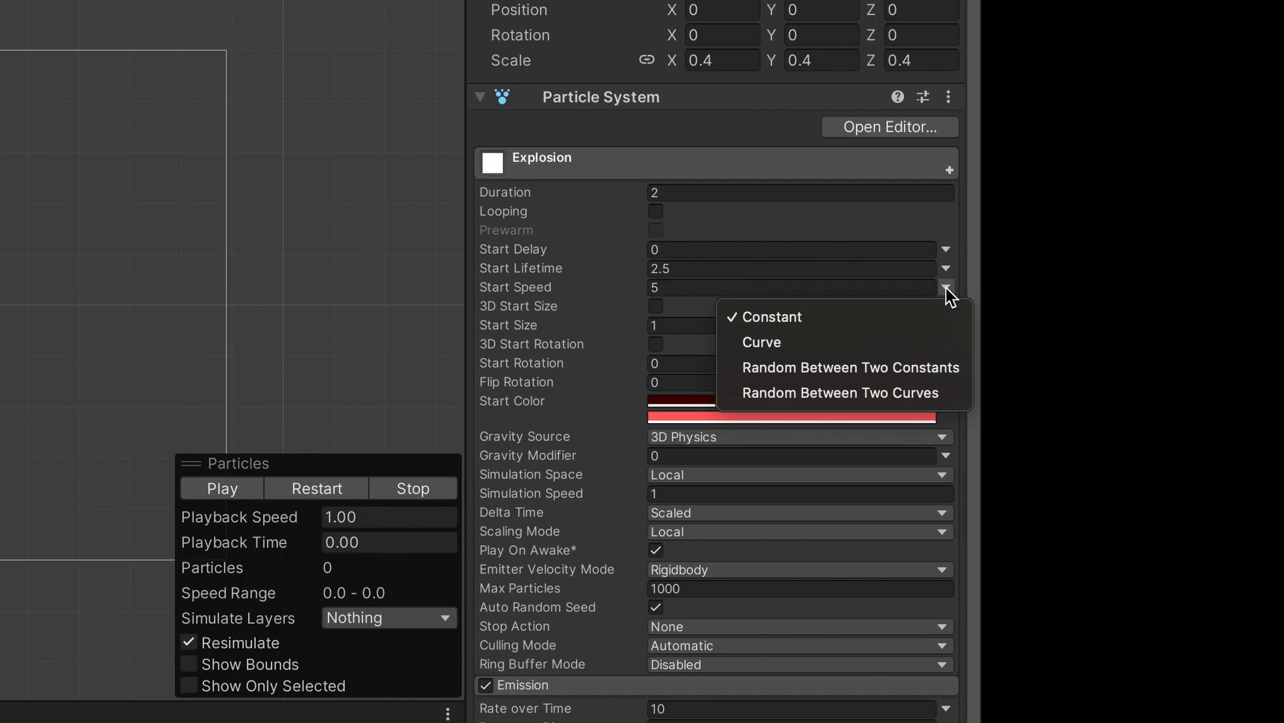
pyautogui.click(912, 367)
pyautogui.click(716, 287)
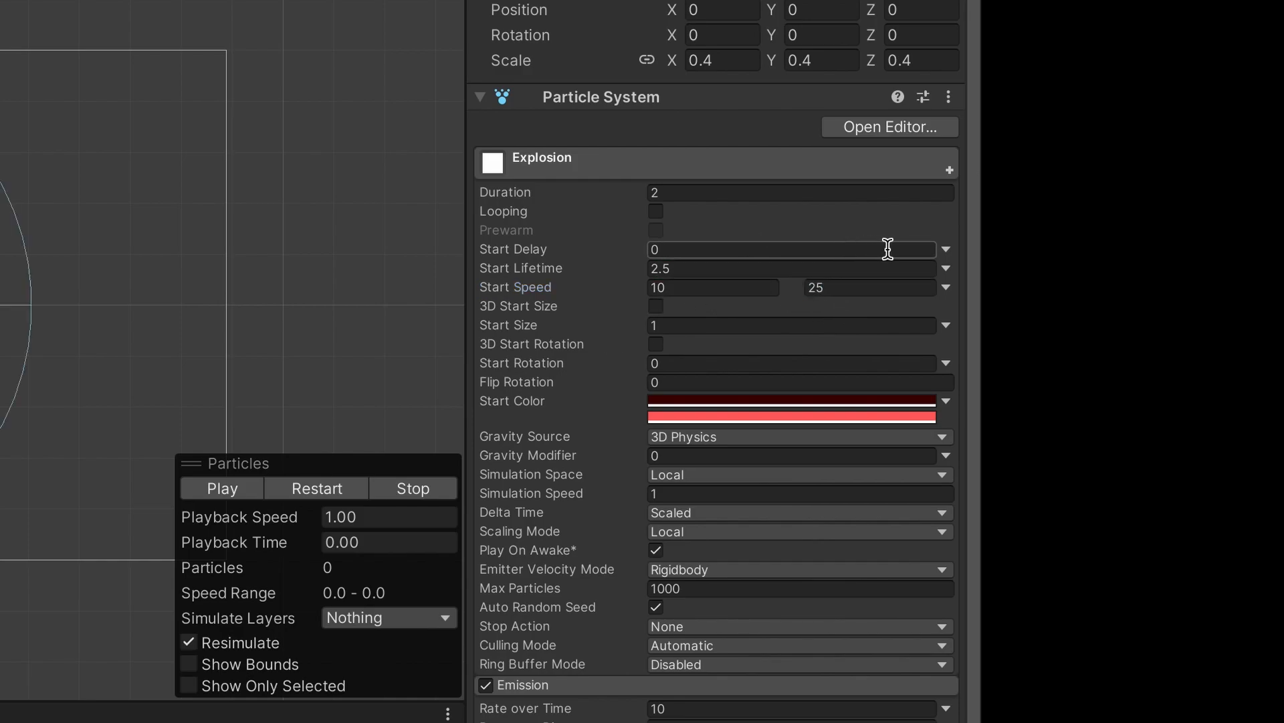
pyautogui.click(948, 269)
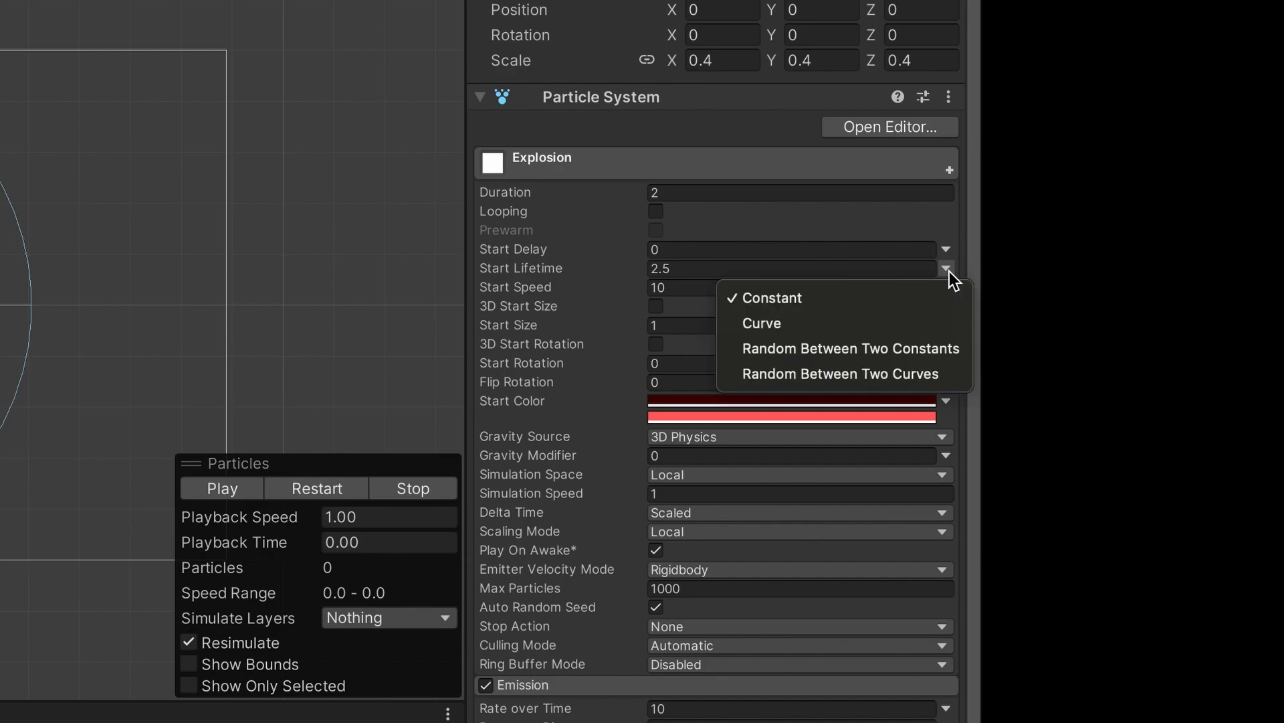
pyautogui.click(817, 348)
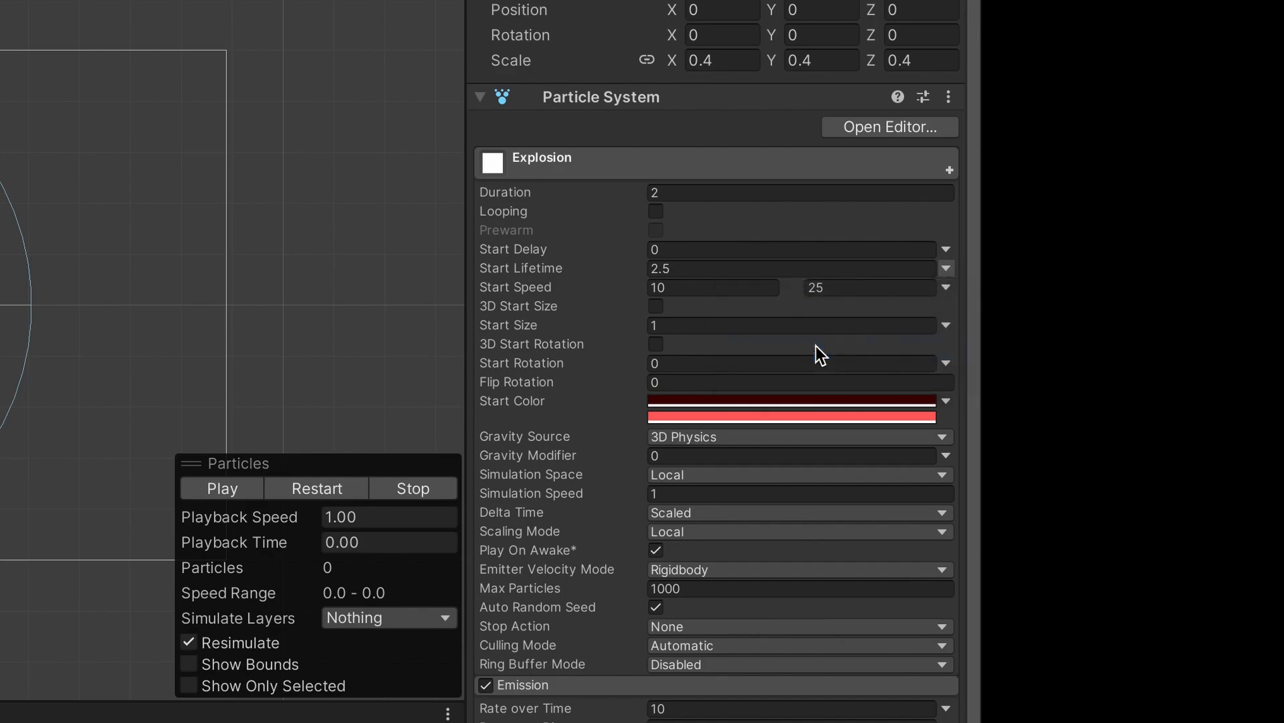
pyautogui.click(724, 269)
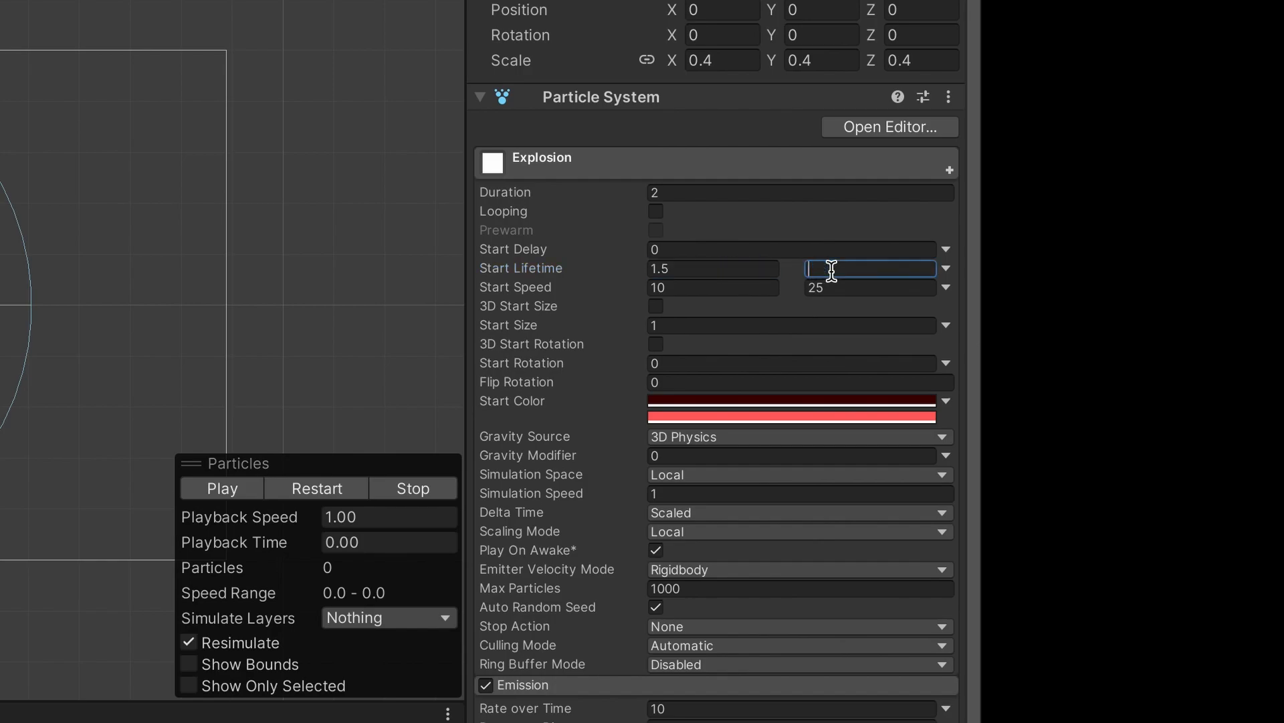
pyautogui.scroll(1, 686, 100)
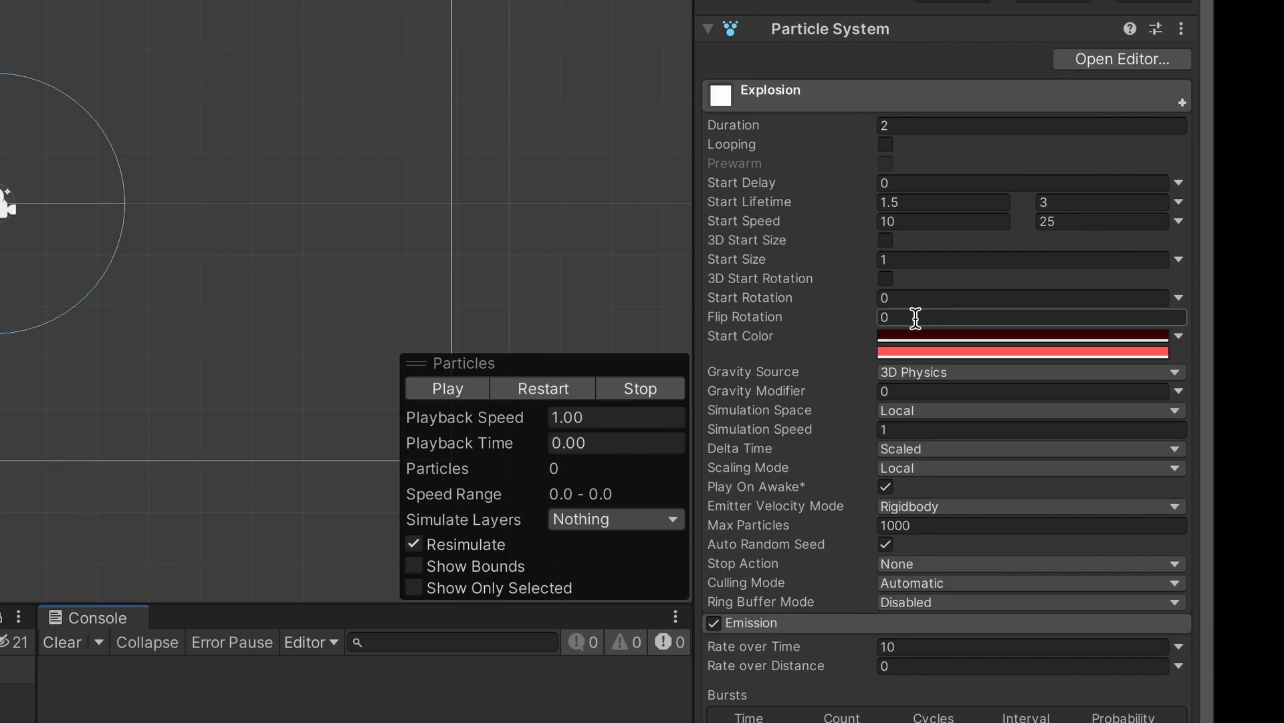
# - Randomise Start Rotation (0–360) and Start Size (0.5–1.5), previewing the burst
pyautogui.click(1179, 297)
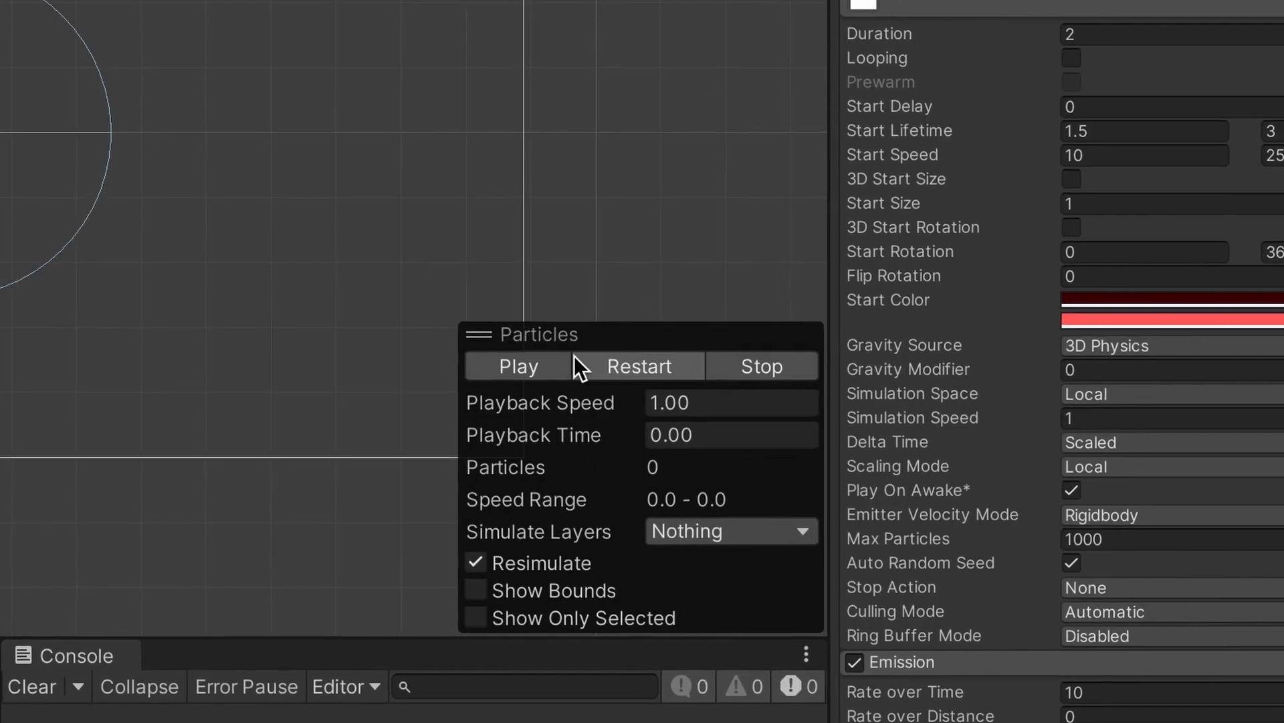
pyautogui.click(449, 389)
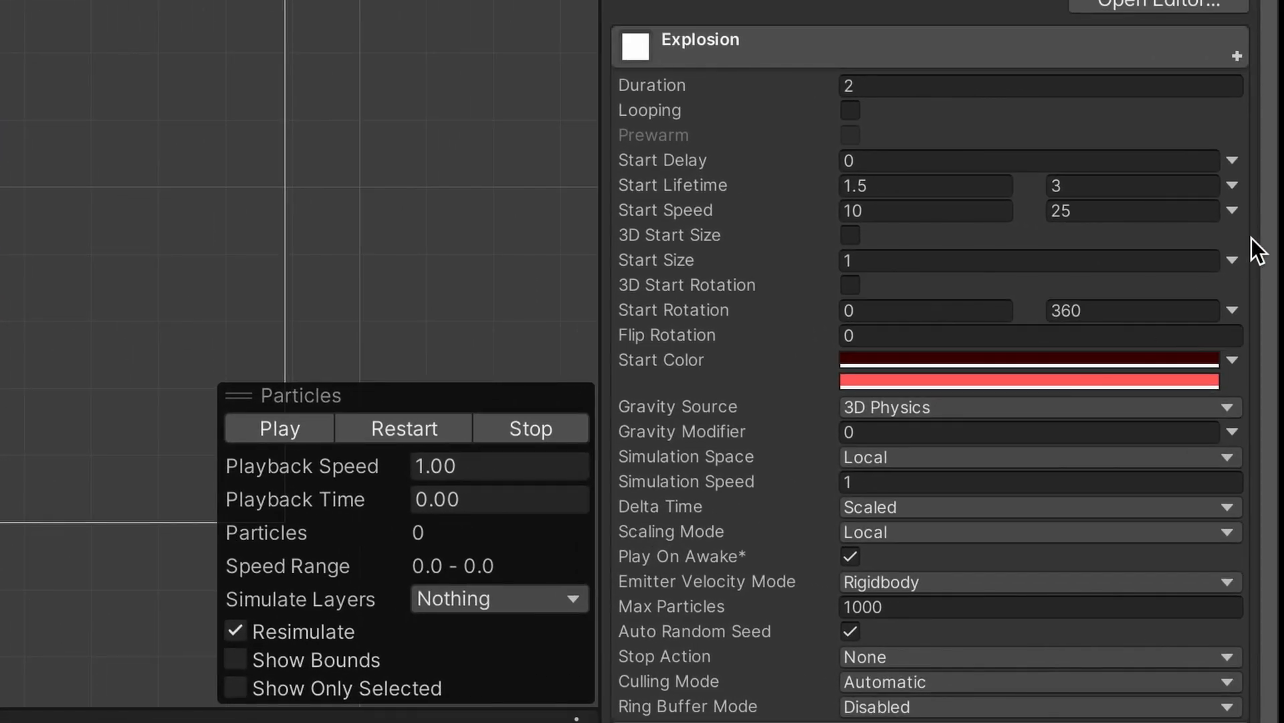
pyautogui.click(1231, 260)
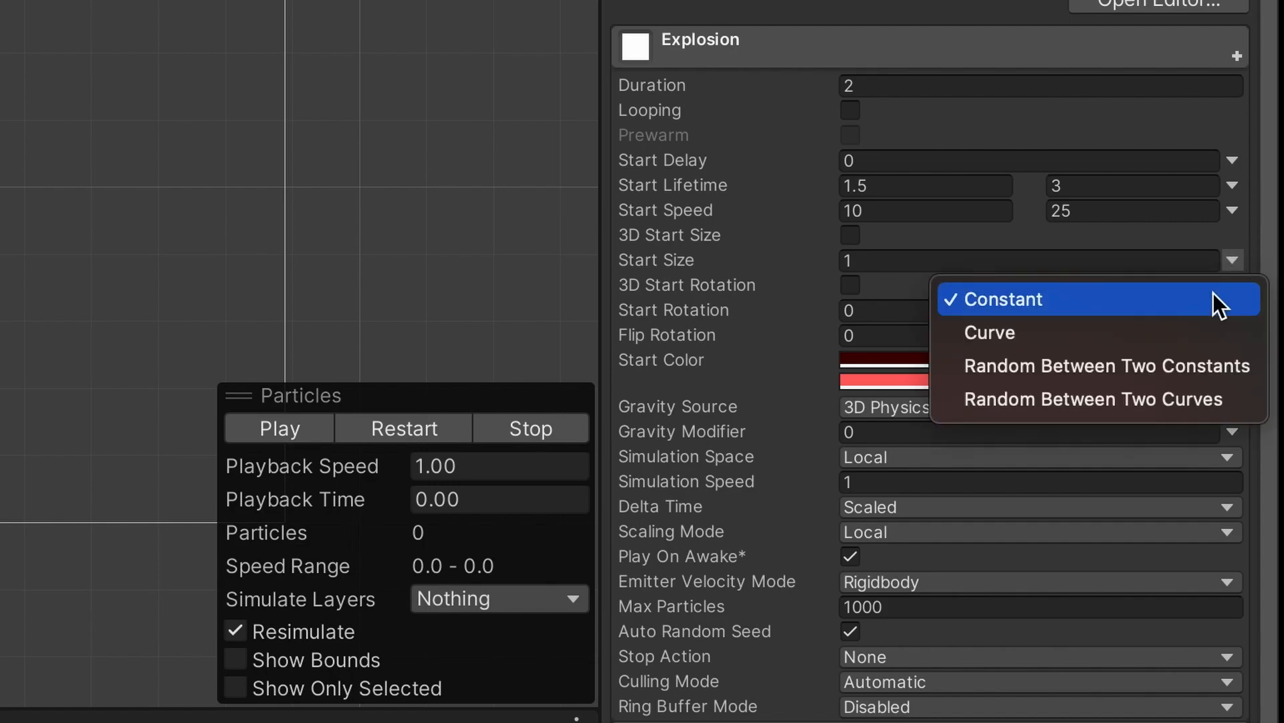
pyautogui.click(1137, 364)
pyautogui.click(936, 261)
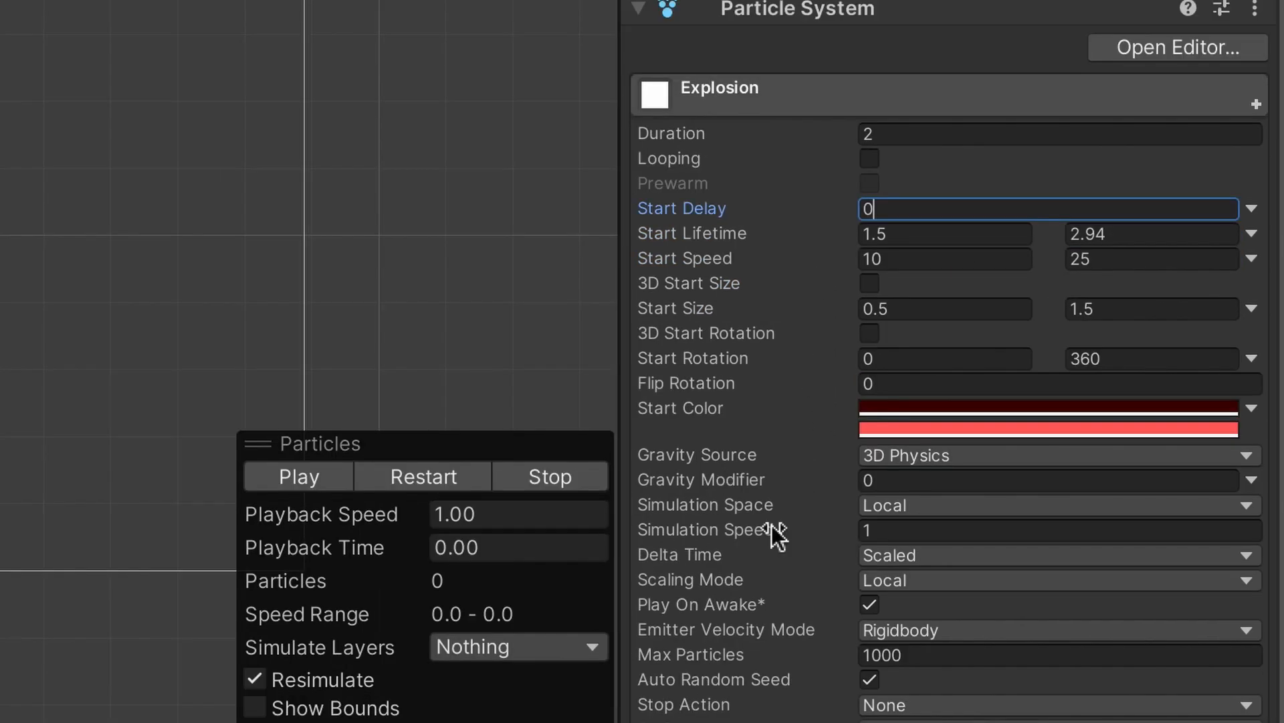
pyautogui.scroll(-5, 754, 479)
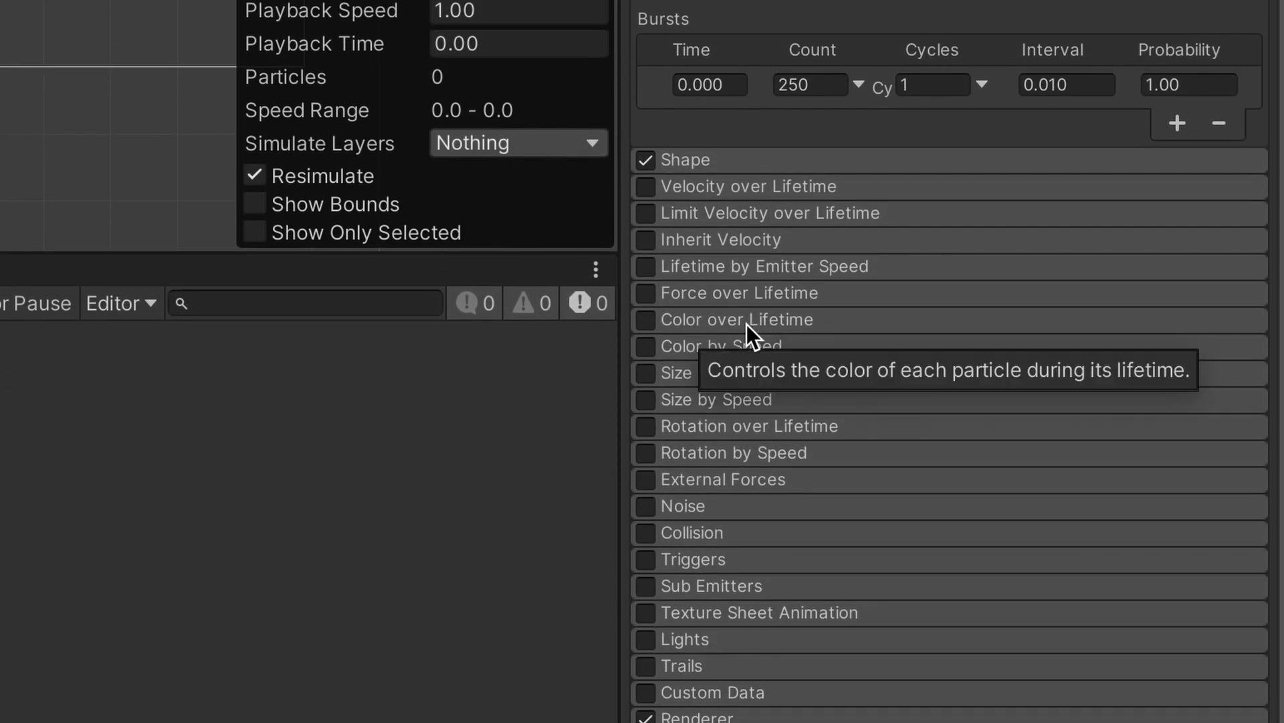
# - Enable Color over Lifetime with the end alpha at 0, then preview the fade
pyautogui.click(749, 318)
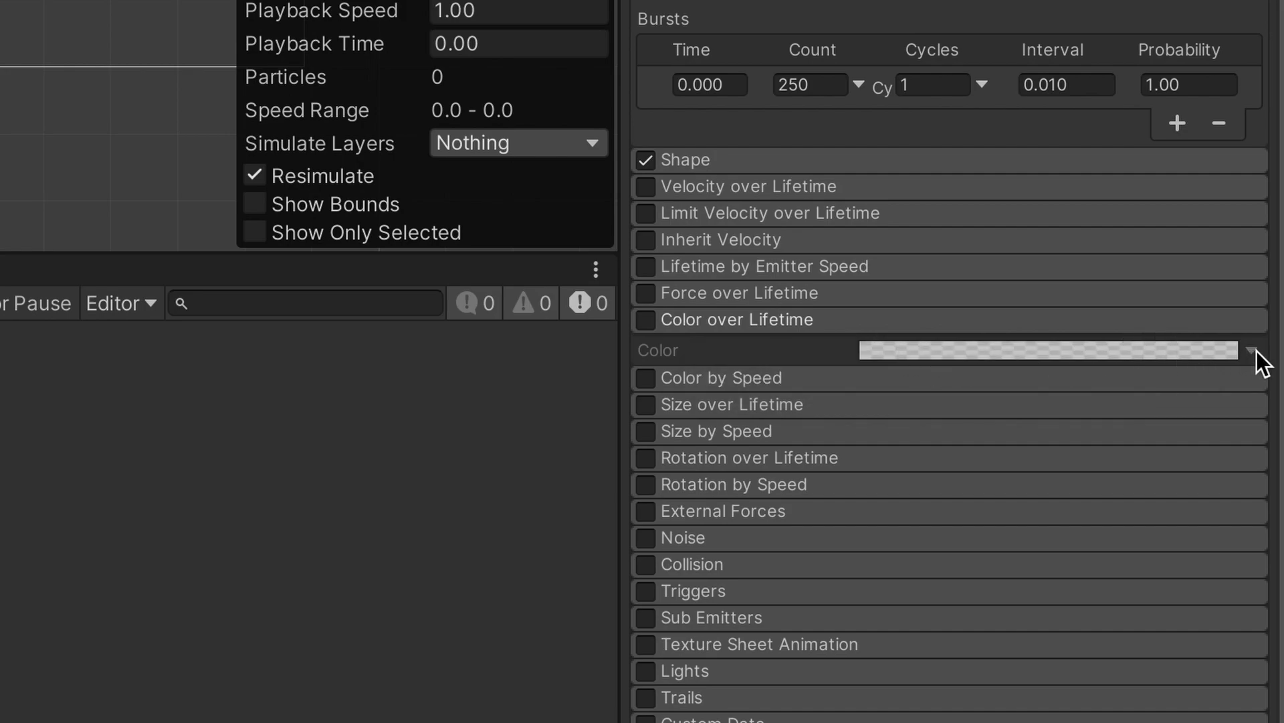
pyautogui.click(645, 320)
pyautogui.click(1130, 351)
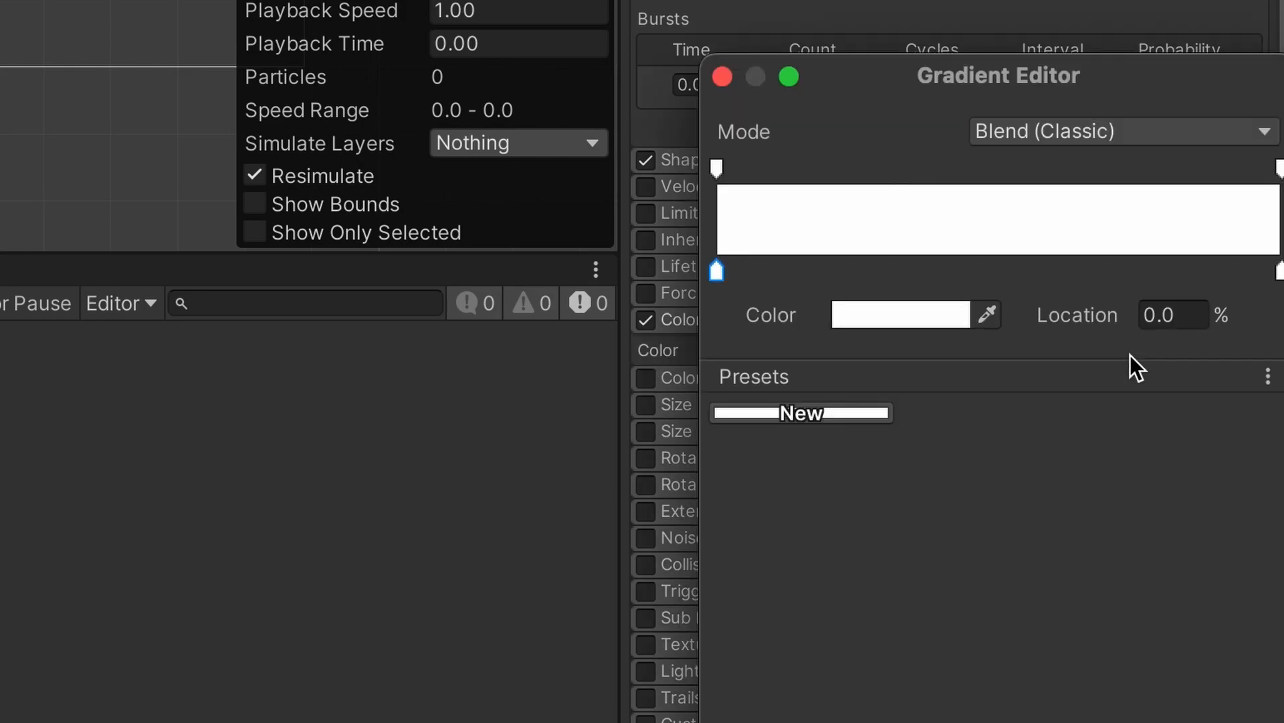
pyautogui.click(1279, 168)
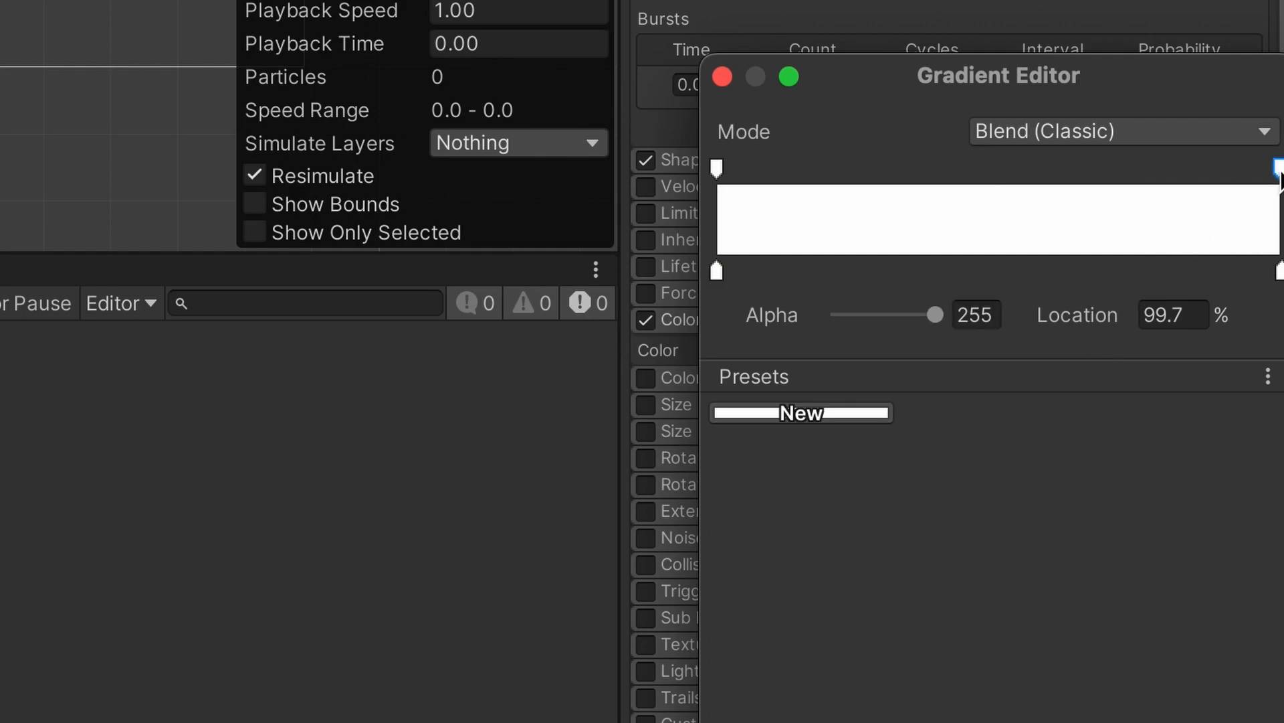
pyautogui.moveTo(935, 314); pyautogui.dragTo(839, 315)
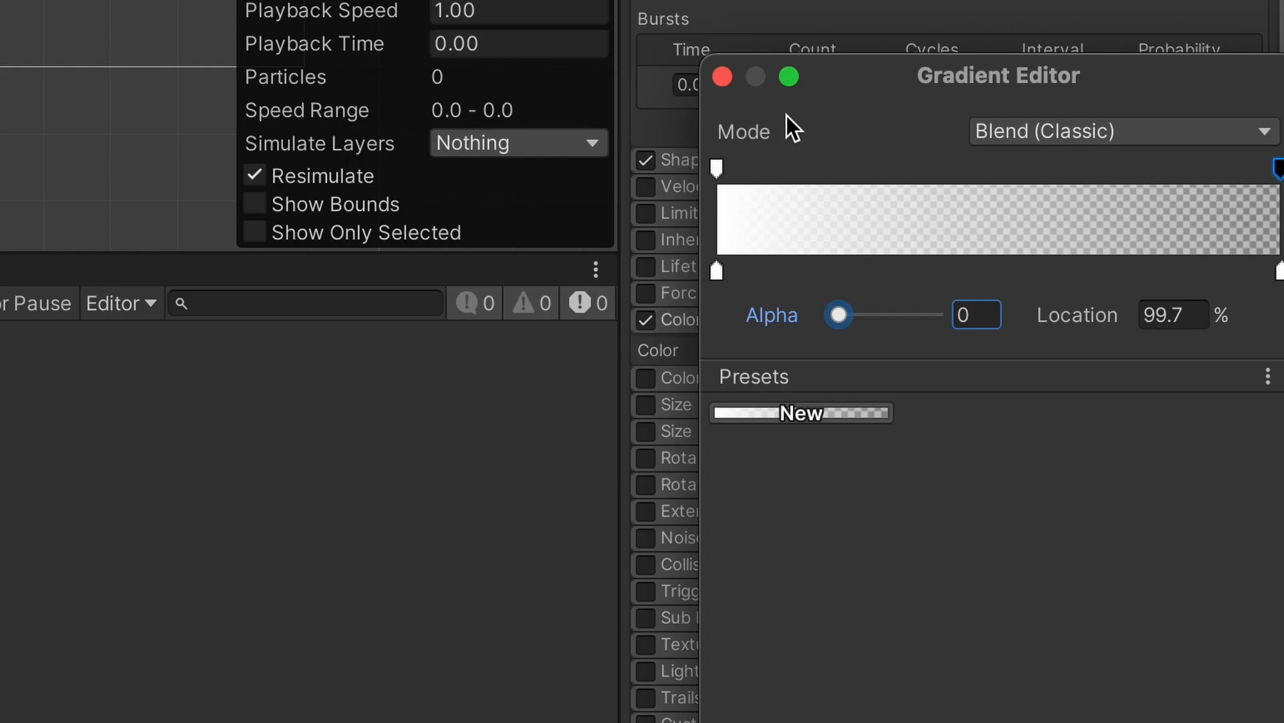
pyautogui.click(722, 76)
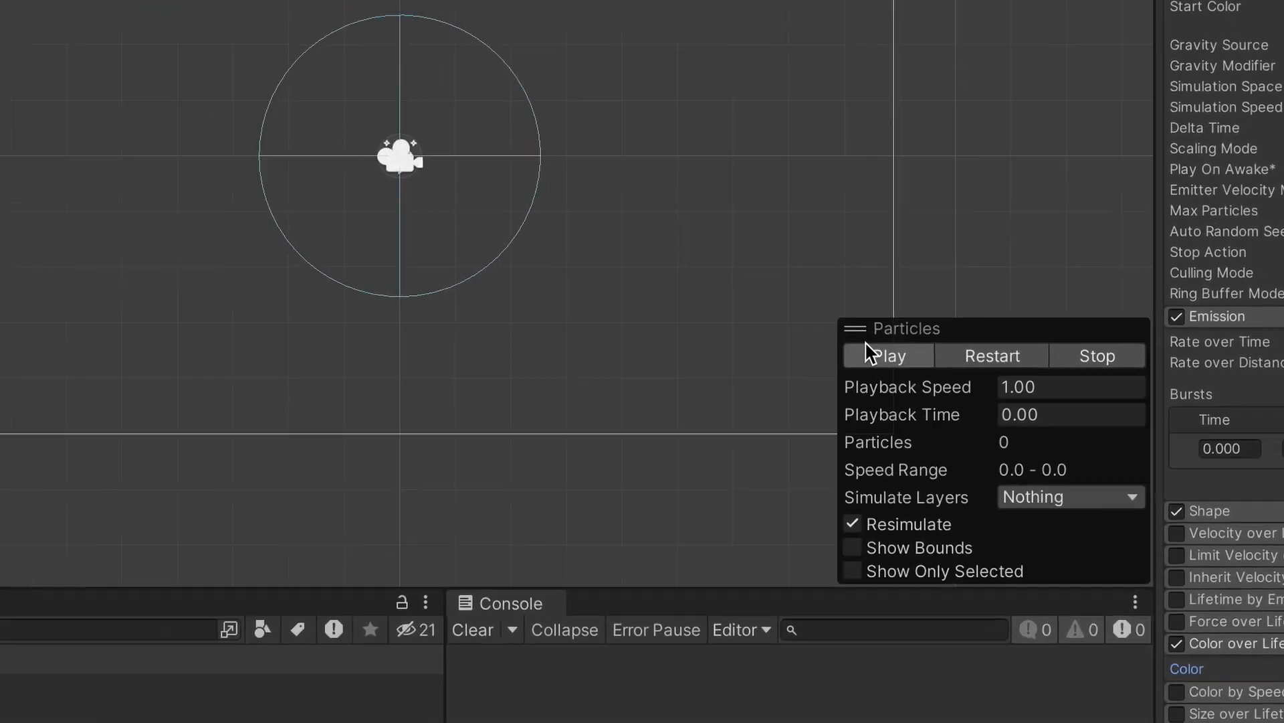
pyautogui.click(869, 353)
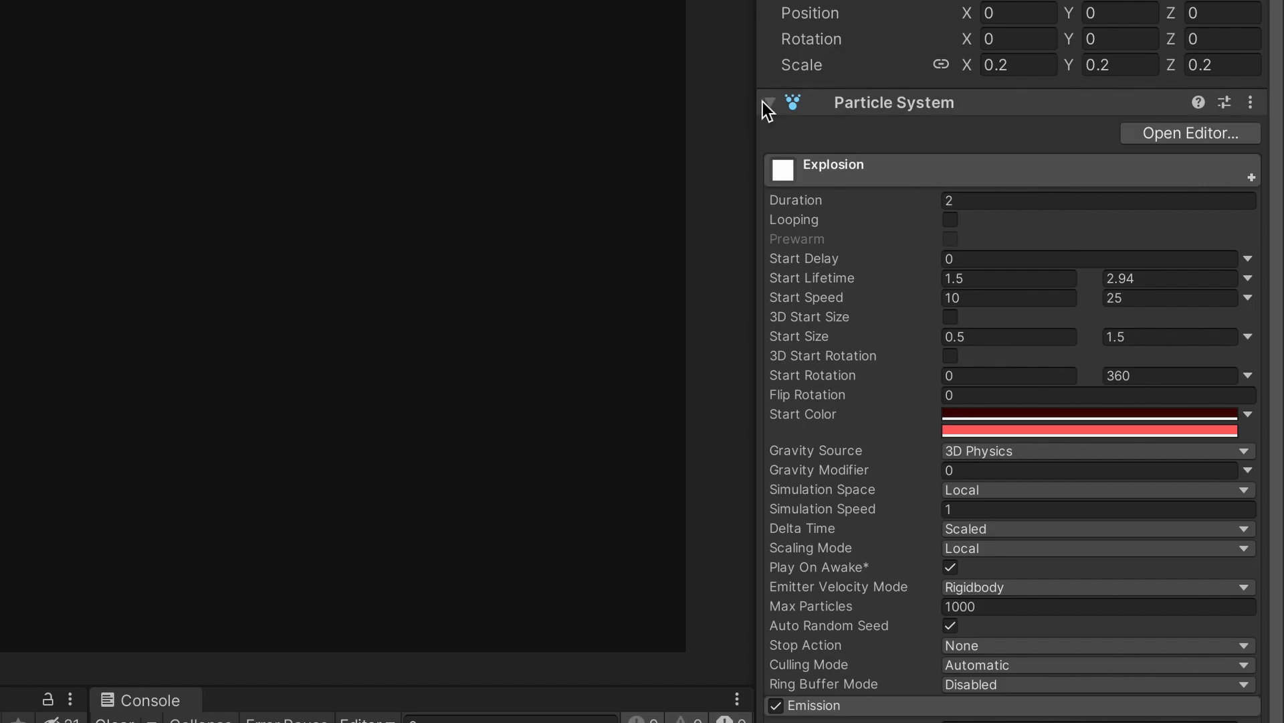
# - Make a 'Prefabs' folder in Assets and drag Explosion into it as a prefab
pyautogui.click(841, 103)
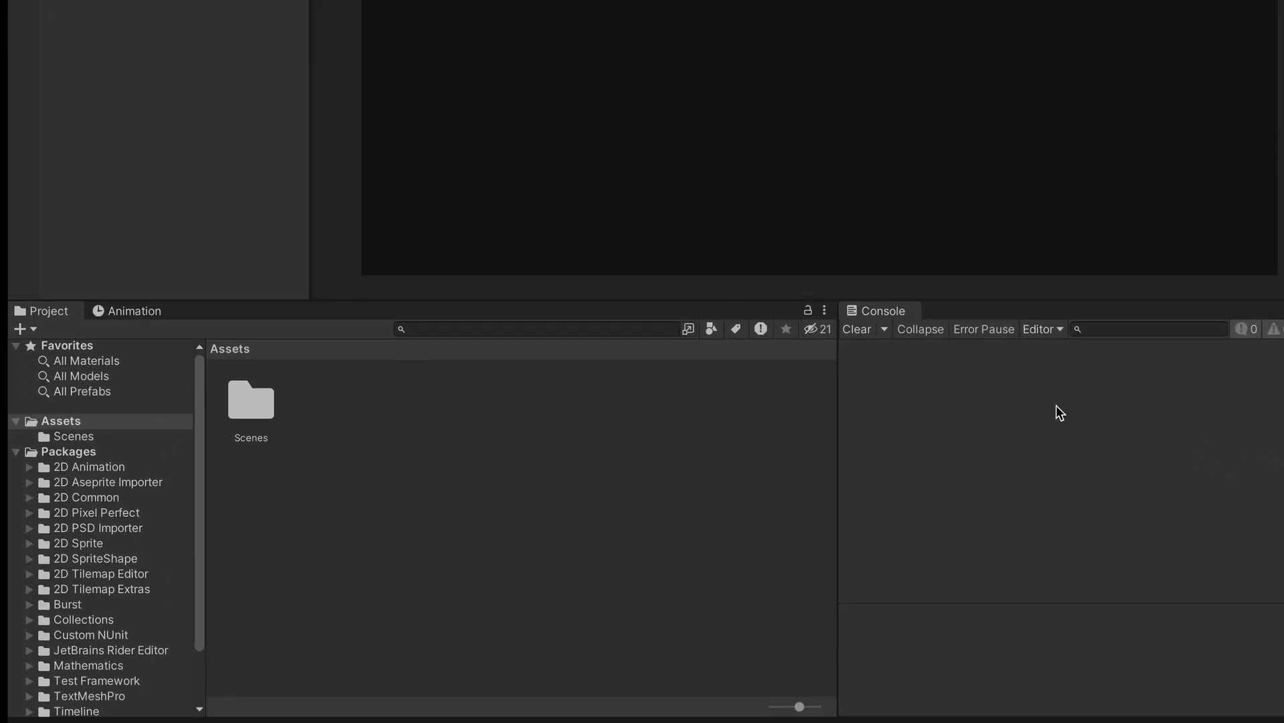
pyautogui.rightClick(479, 472)
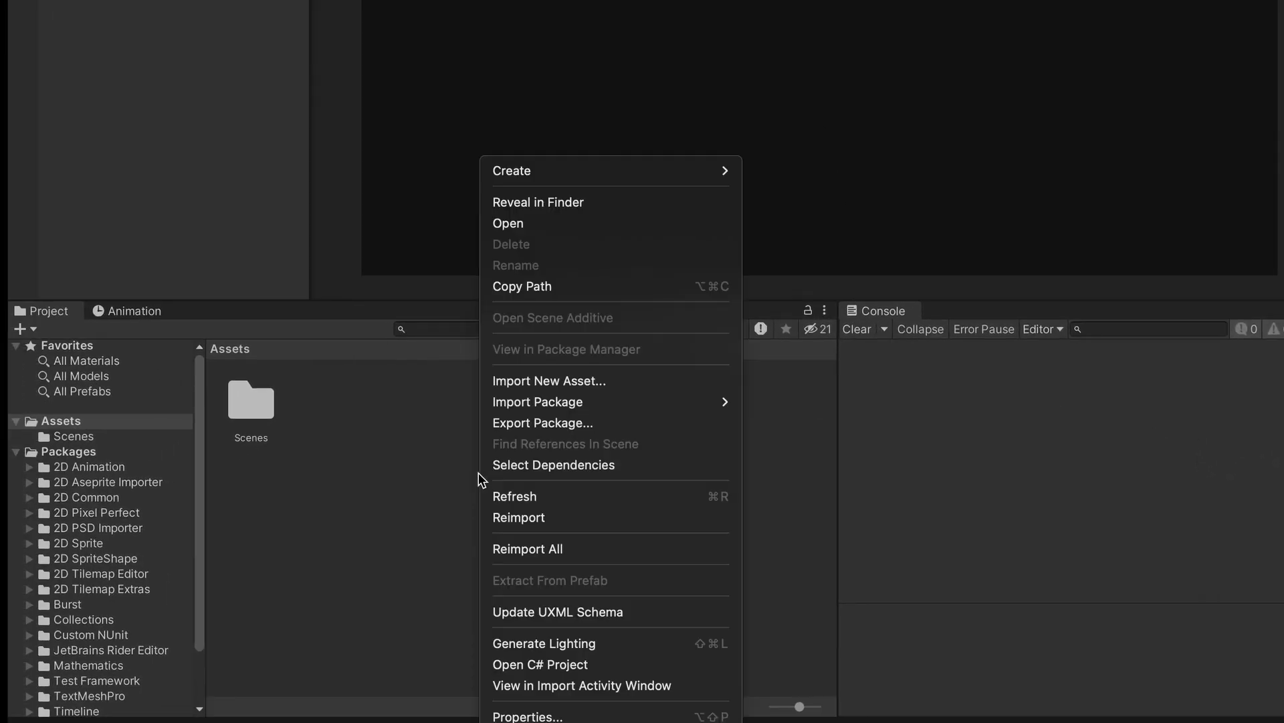
pyautogui.moveTo(575, 170)
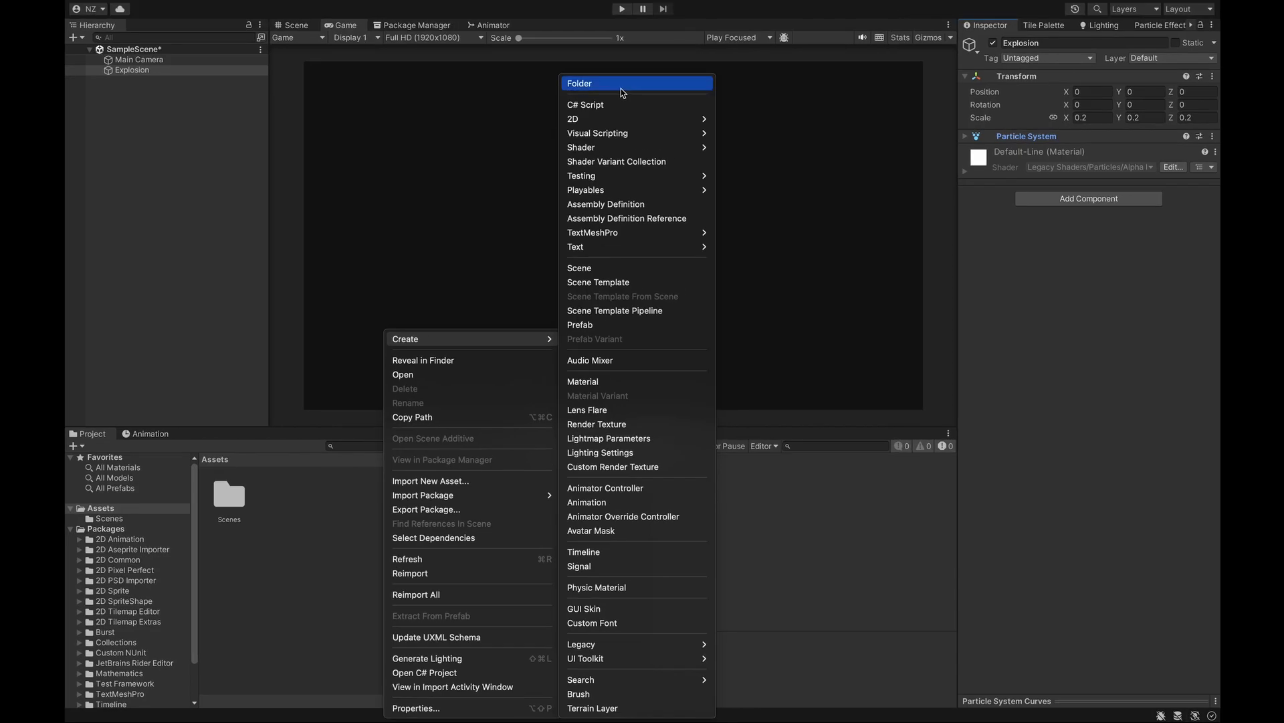
pyautogui.click(621, 89)
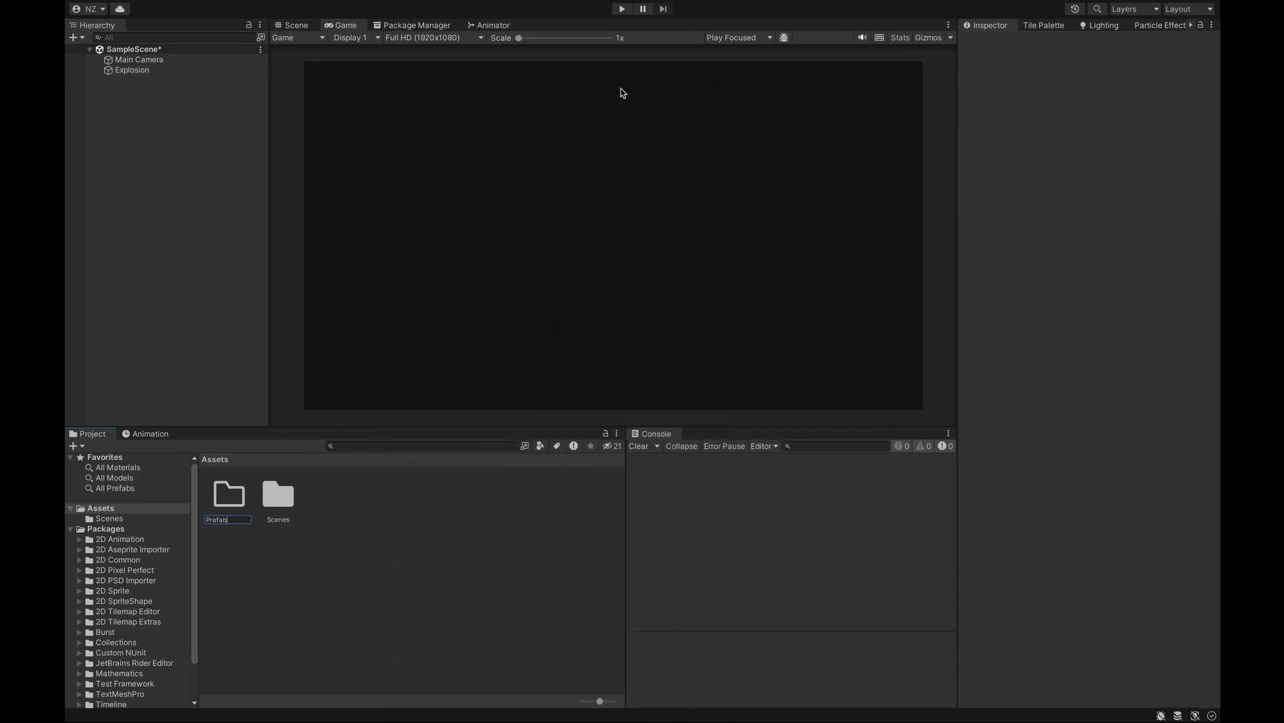
pyautogui.write('Prefabs')
pyautogui.press('Return')
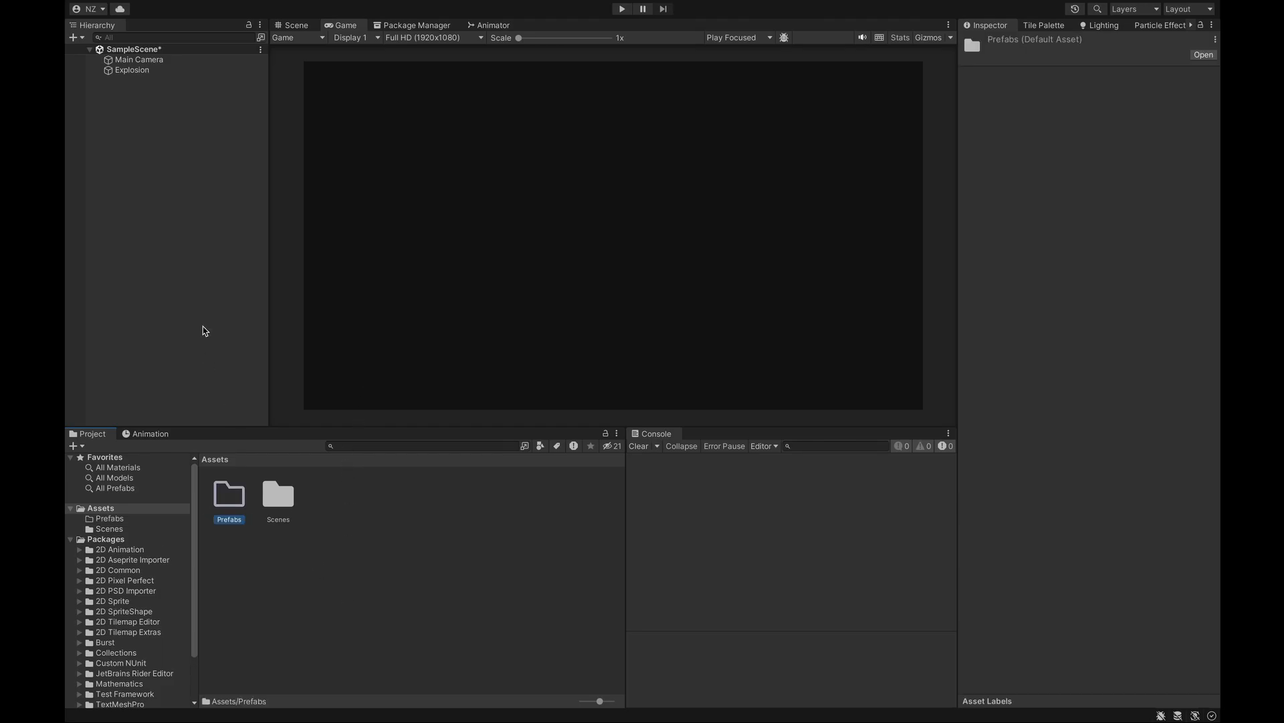
pyautogui.moveTo(152, 70); pyautogui.dragTo(229, 515)
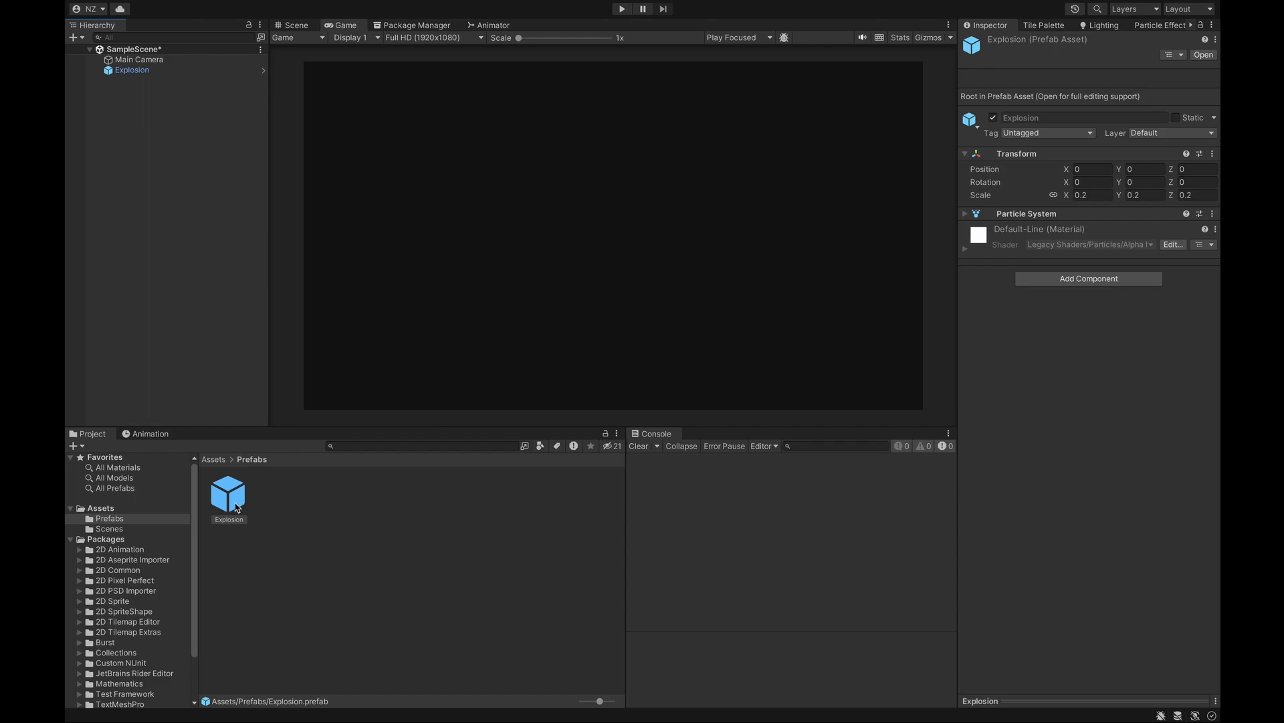
# - Delete the Explosion object, test-drop the Explosion prefab into the Scene, then delete that instance
pyautogui.rightClick(149, 71)
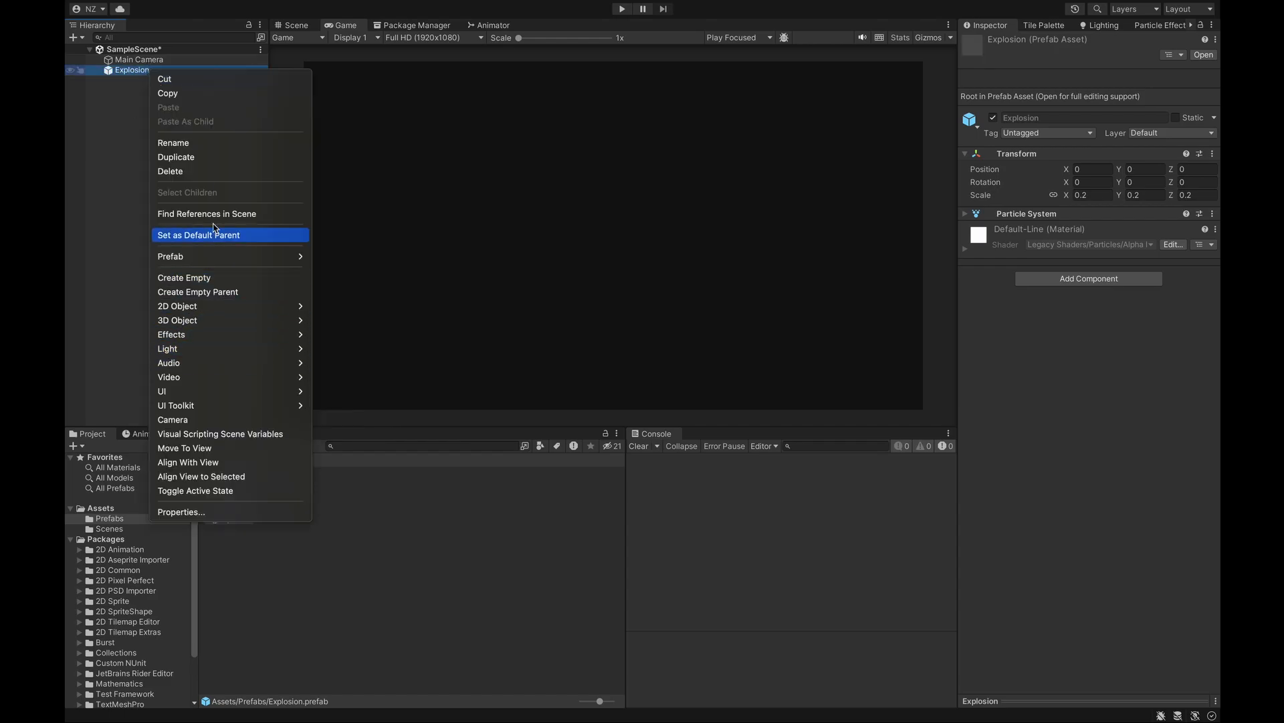
pyautogui.click(209, 170)
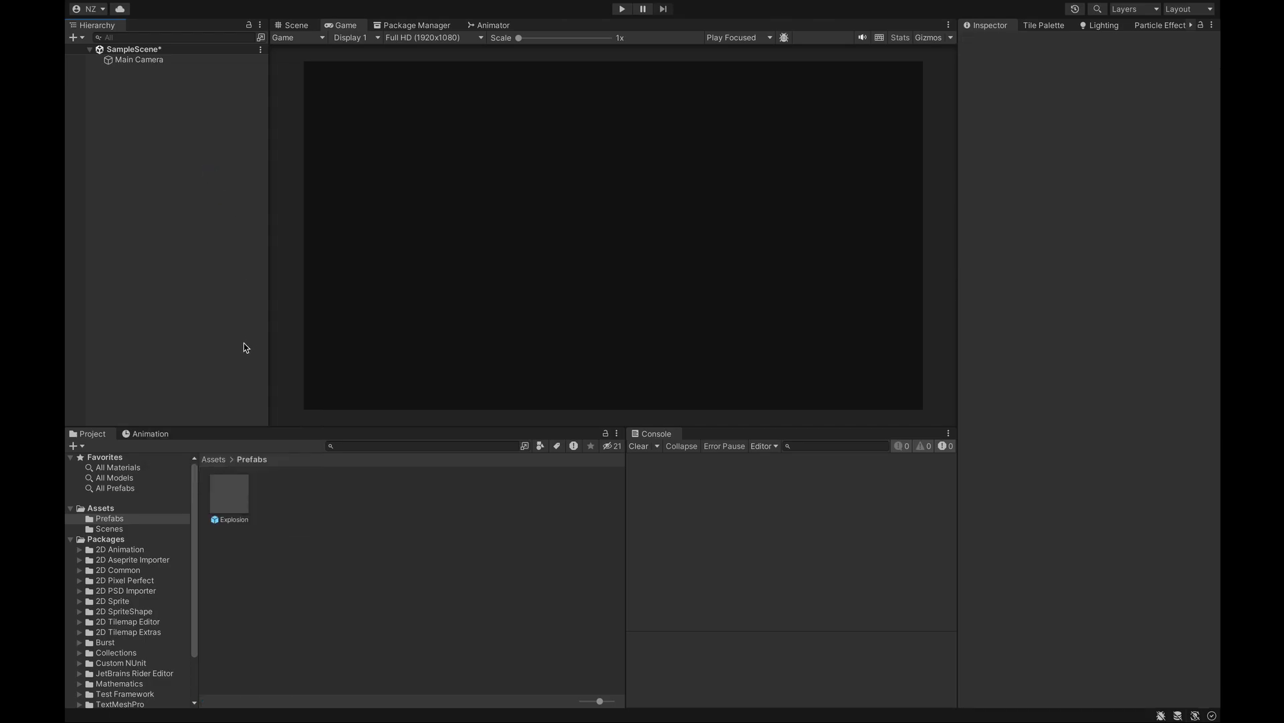
pyautogui.click(294, 27)
pyautogui.moveTo(242, 492); pyautogui.dragTo(485, 274)
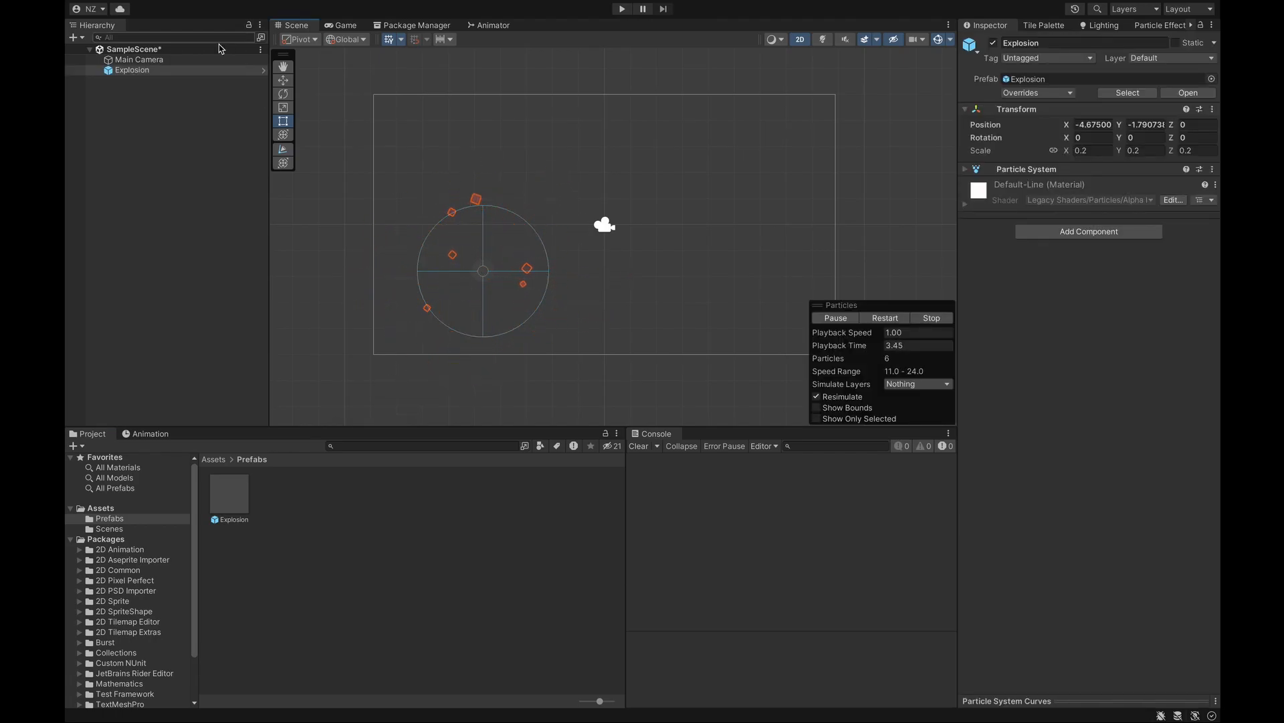
pyautogui.rightClick(179, 71)
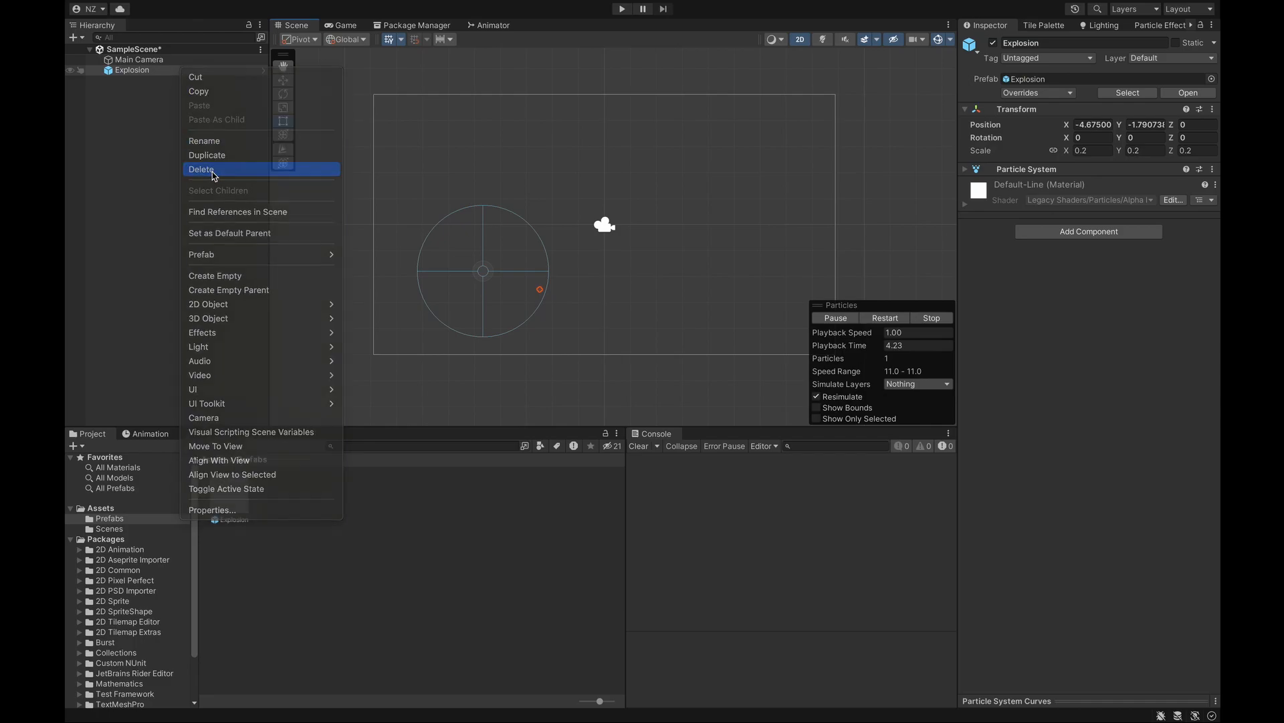
pyautogui.click(213, 170)
pyautogui.click(213, 459)
# - Create a new folder named Scripts in Assets and open it
pyautogui.rightClick(365, 515)
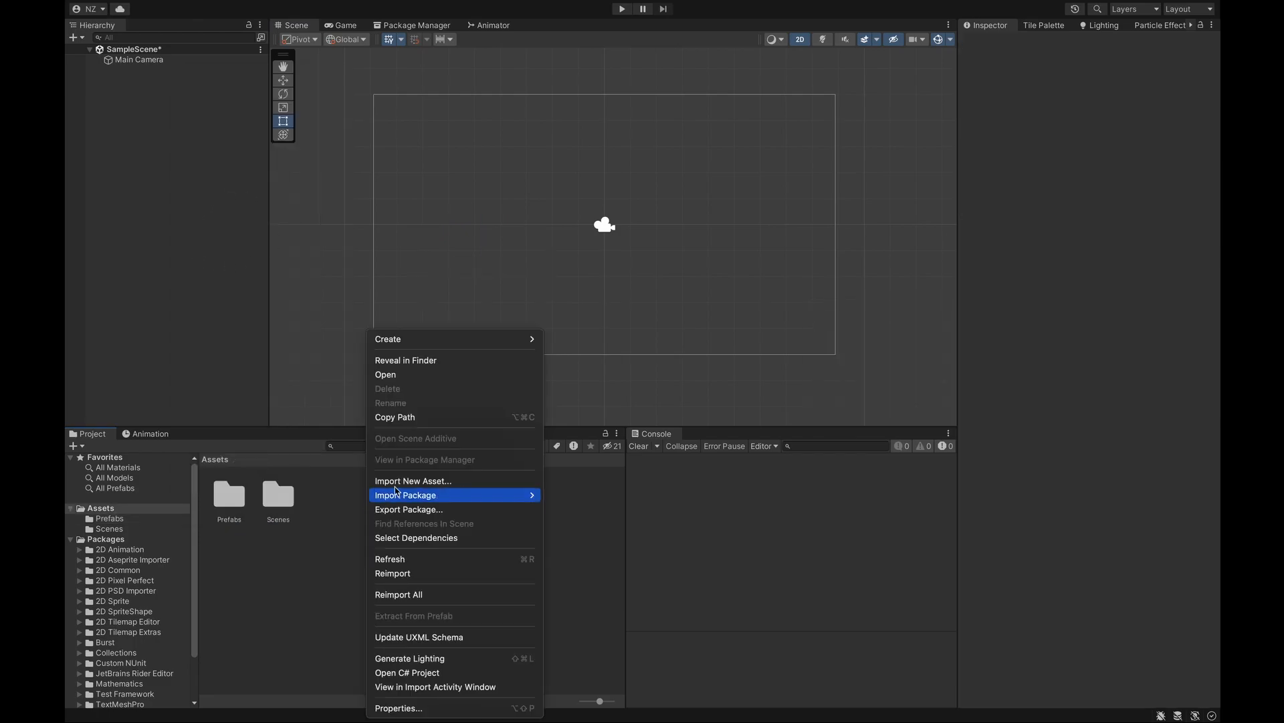
pyautogui.moveTo(436, 345)
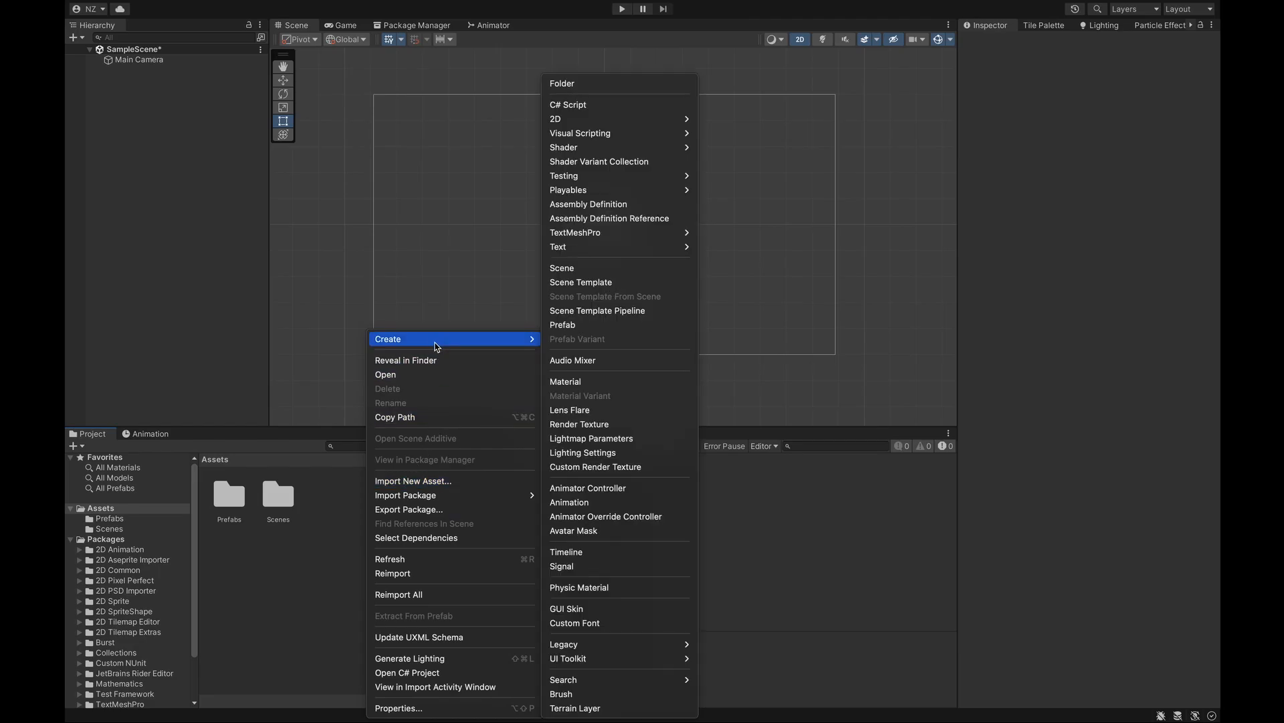
pyautogui.click(579, 84)
pyautogui.write('Scripts')
pyautogui.press('Return')
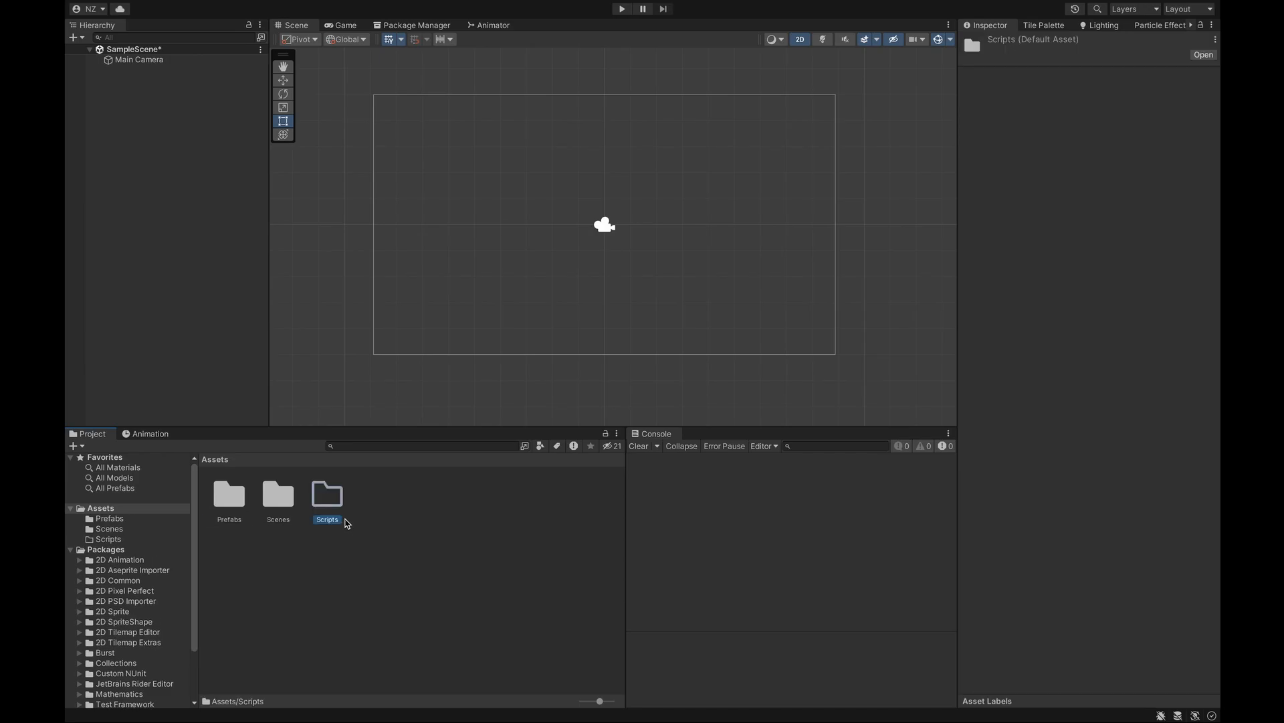
pyautogui.doubleClick(330, 508)
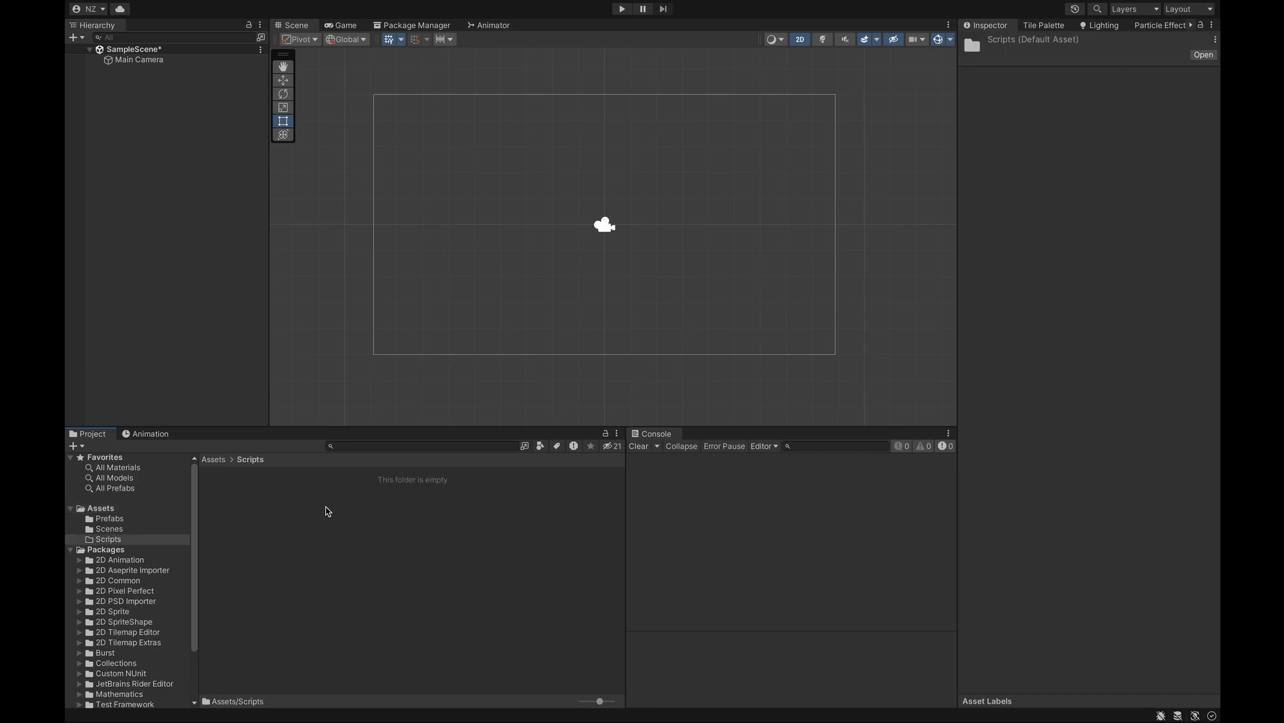
# - Create a C# script named ExplosionController in Scripts and open it in the code editor
pyautogui.rightClick(320, 516)
pyautogui.moveTo(352, 341)
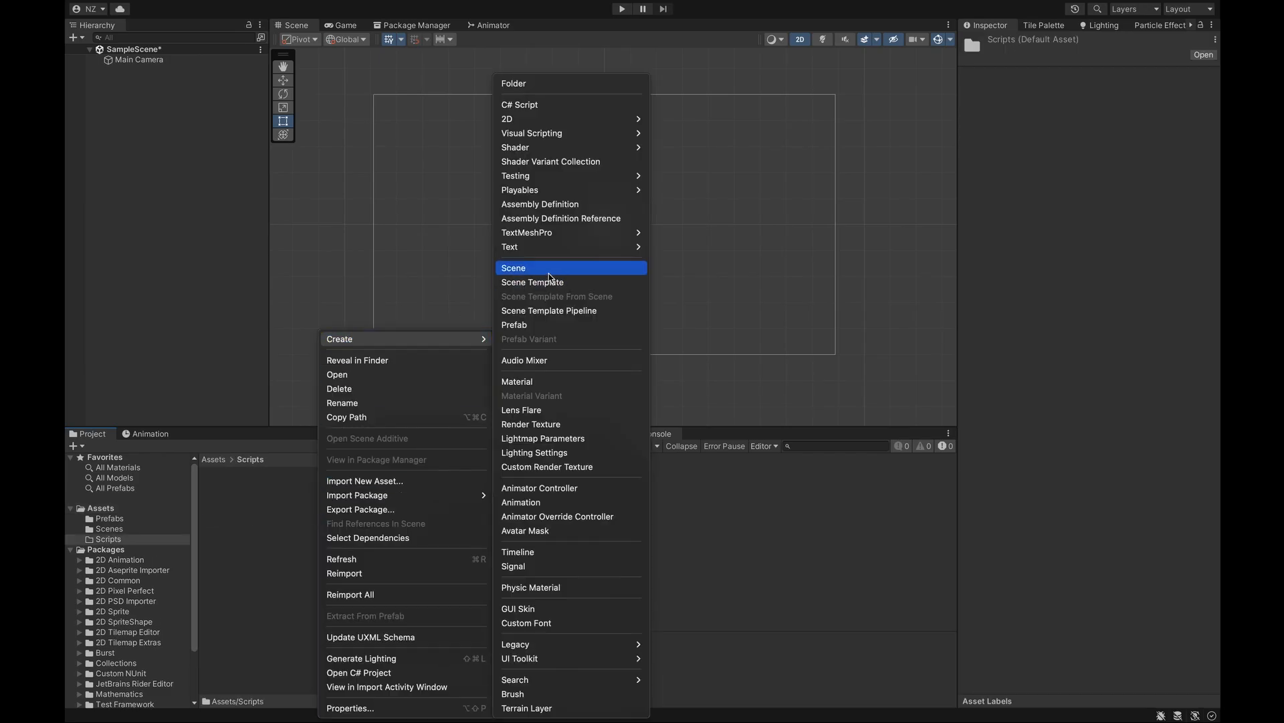
pyautogui.click(538, 107)
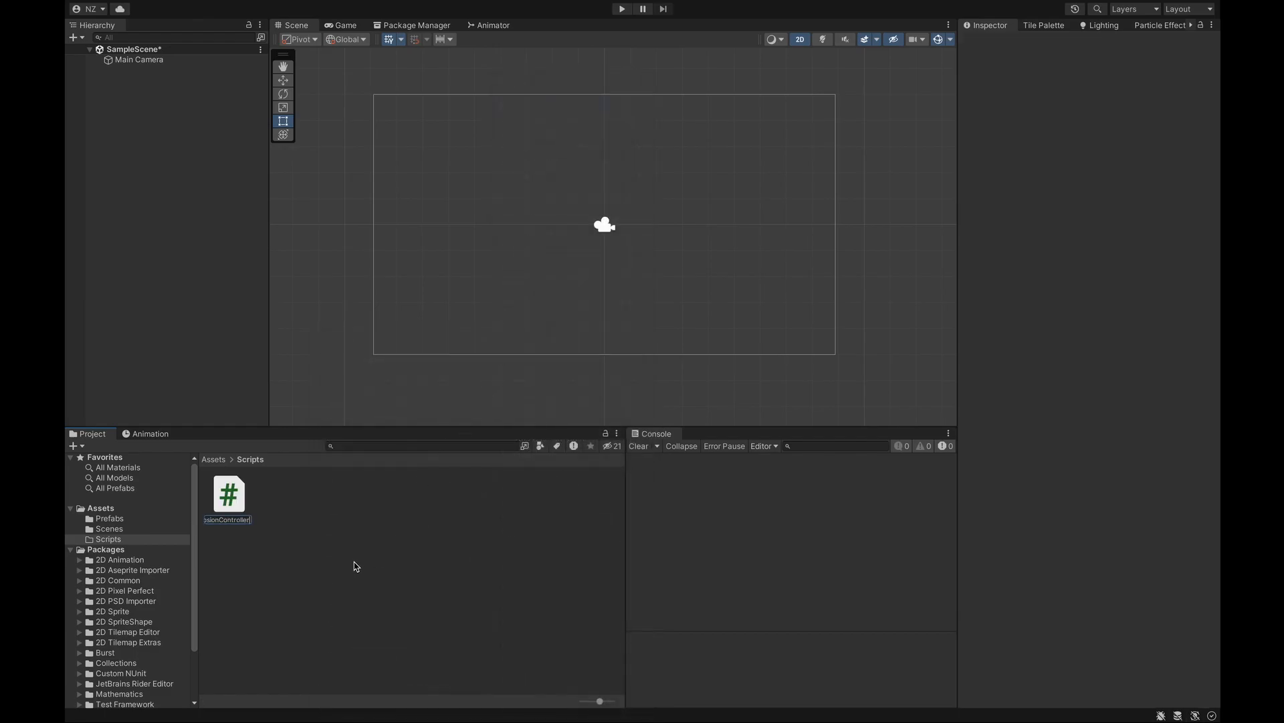
pyautogui.write('ExplosionController')
pyautogui.press('Return')
pyautogui.doubleClick(242, 494)
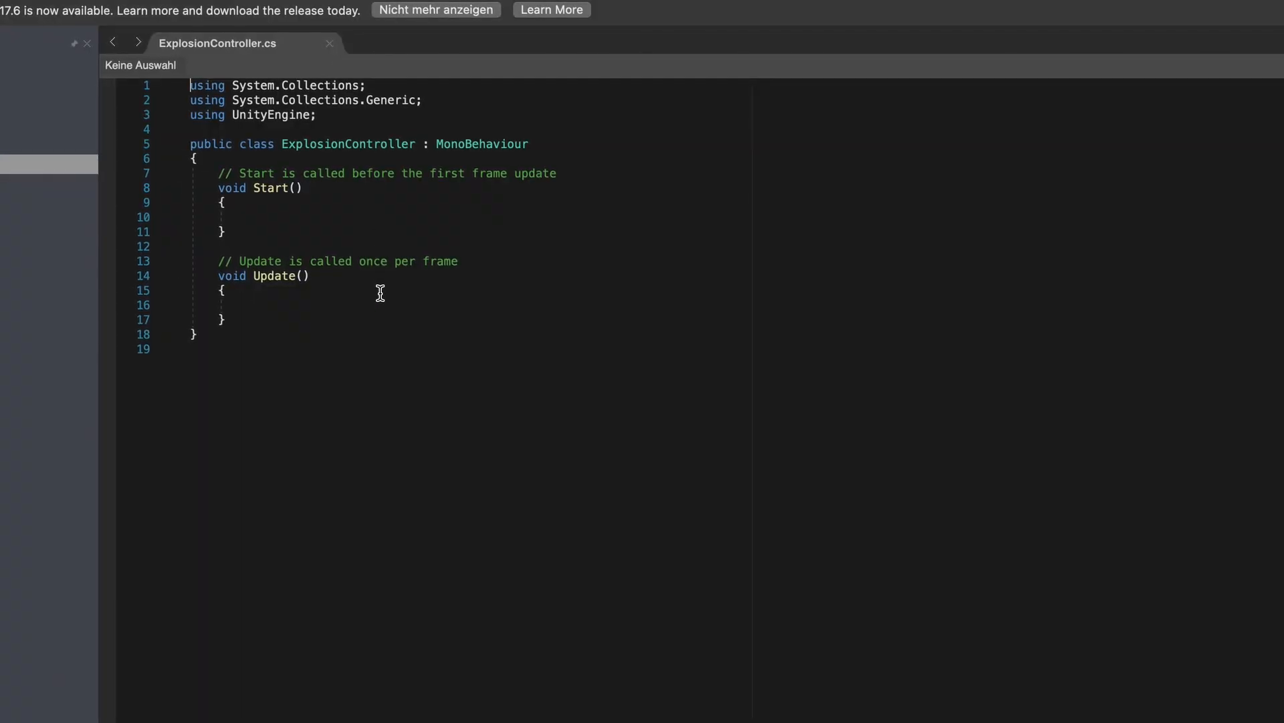
# - Remove the default Update method and the comment above Start
pyautogui.moveTo(218, 263); pyautogui.dragTo(231, 321)
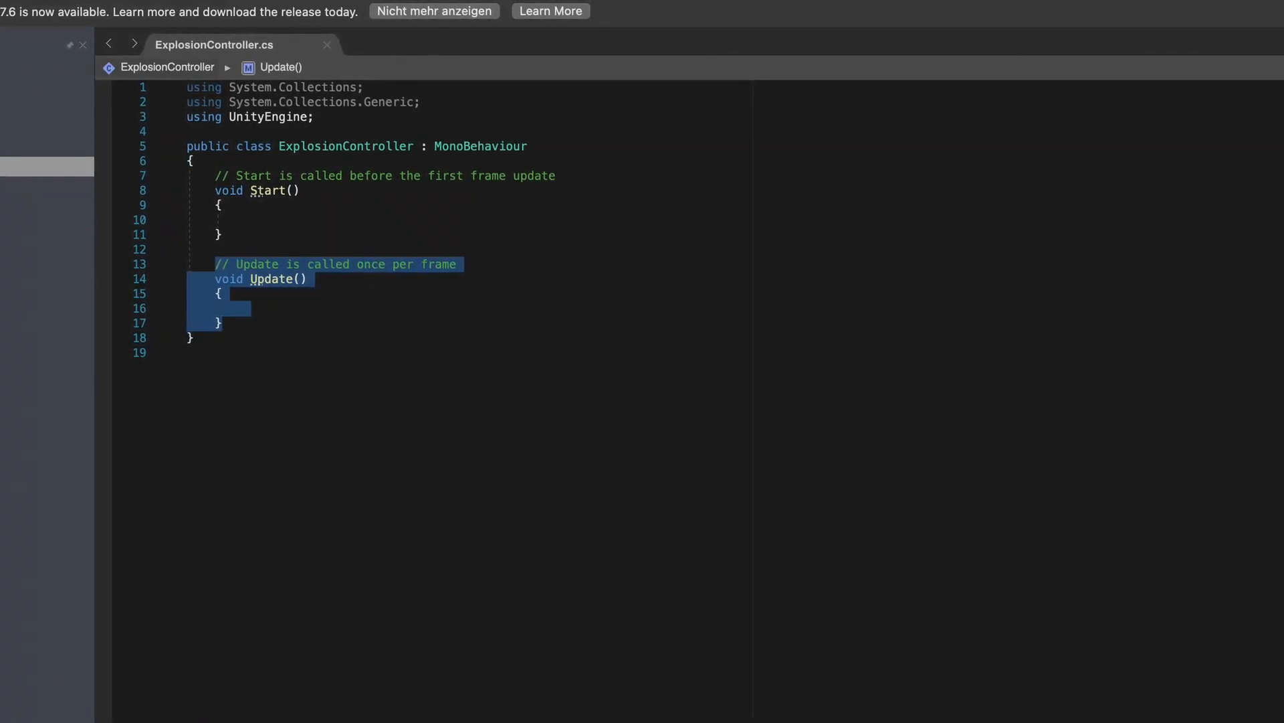
pyautogui.press('BackSpace')
pyautogui.moveTo(216, 175); pyautogui.dragTo(665, 175)
pyautogui.press('BackSpace')
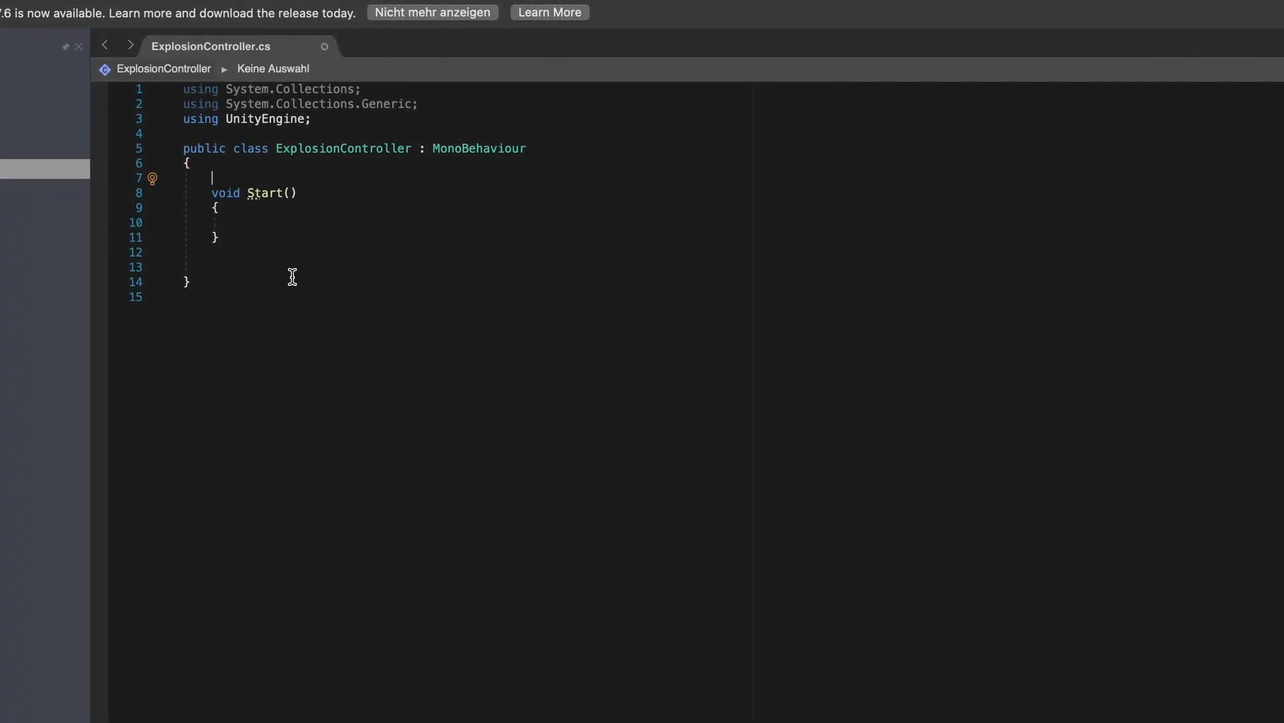
# - Write a Time() coroutine that waits 2 seconds then destroys gameObject, and start it from Start
pyautogui.write('IEnumerator')
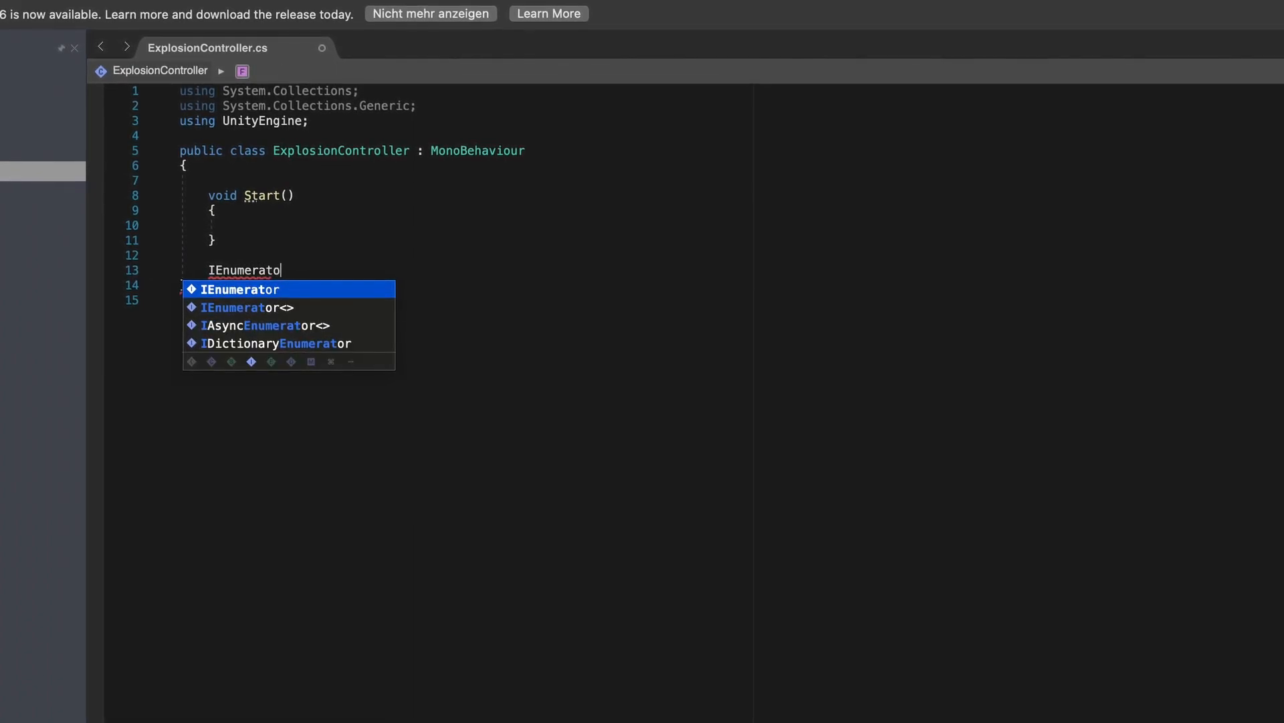
pyautogui.write(' Tim')
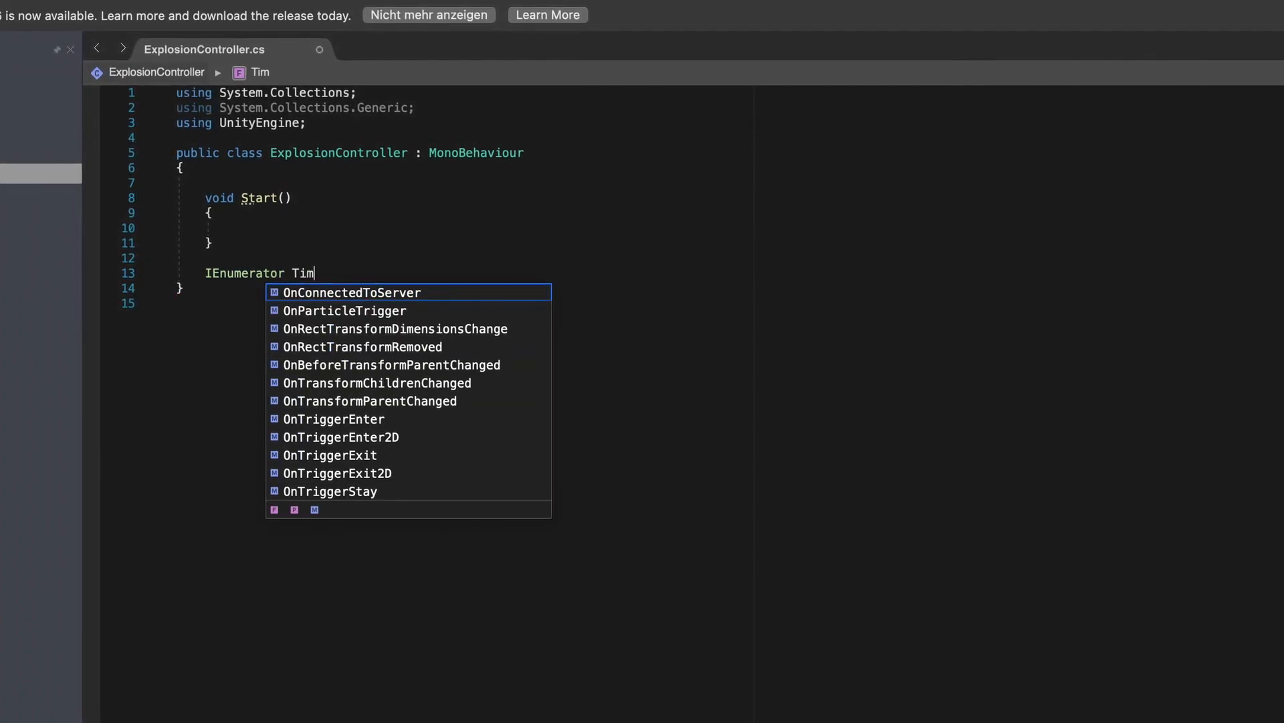
pyautogui.write('e(')
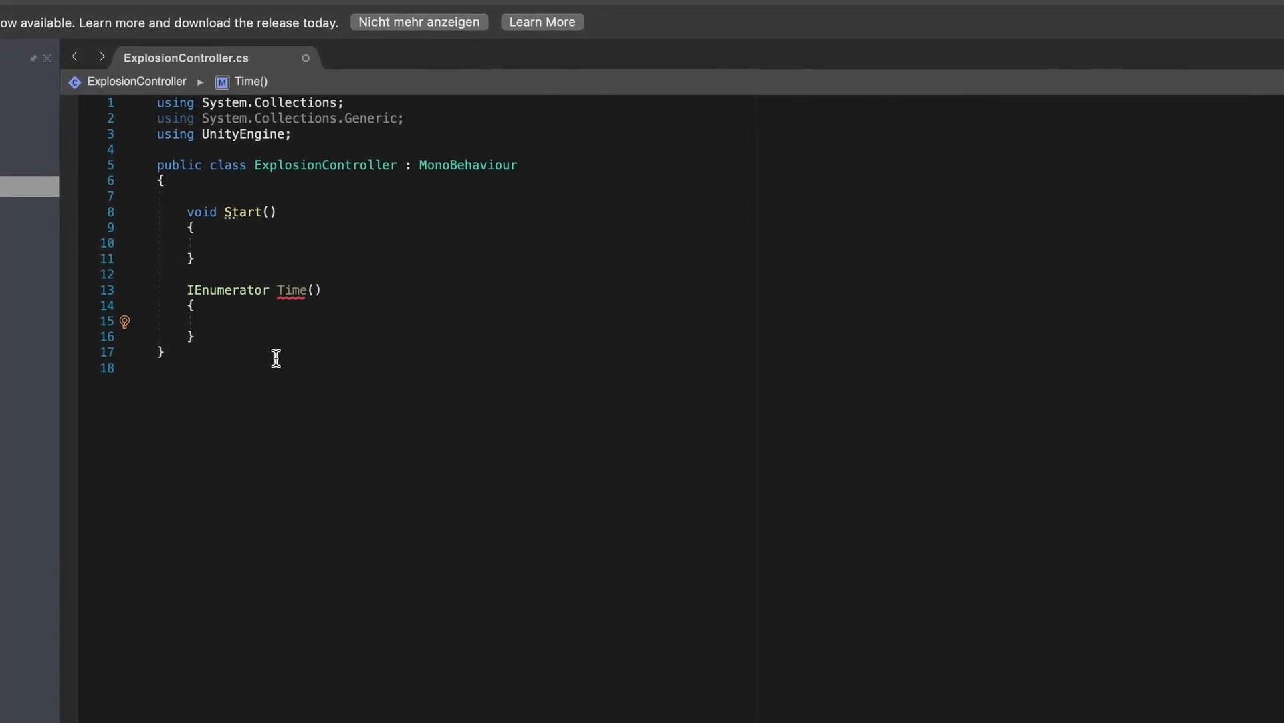
pyautogui.write('yield return ')
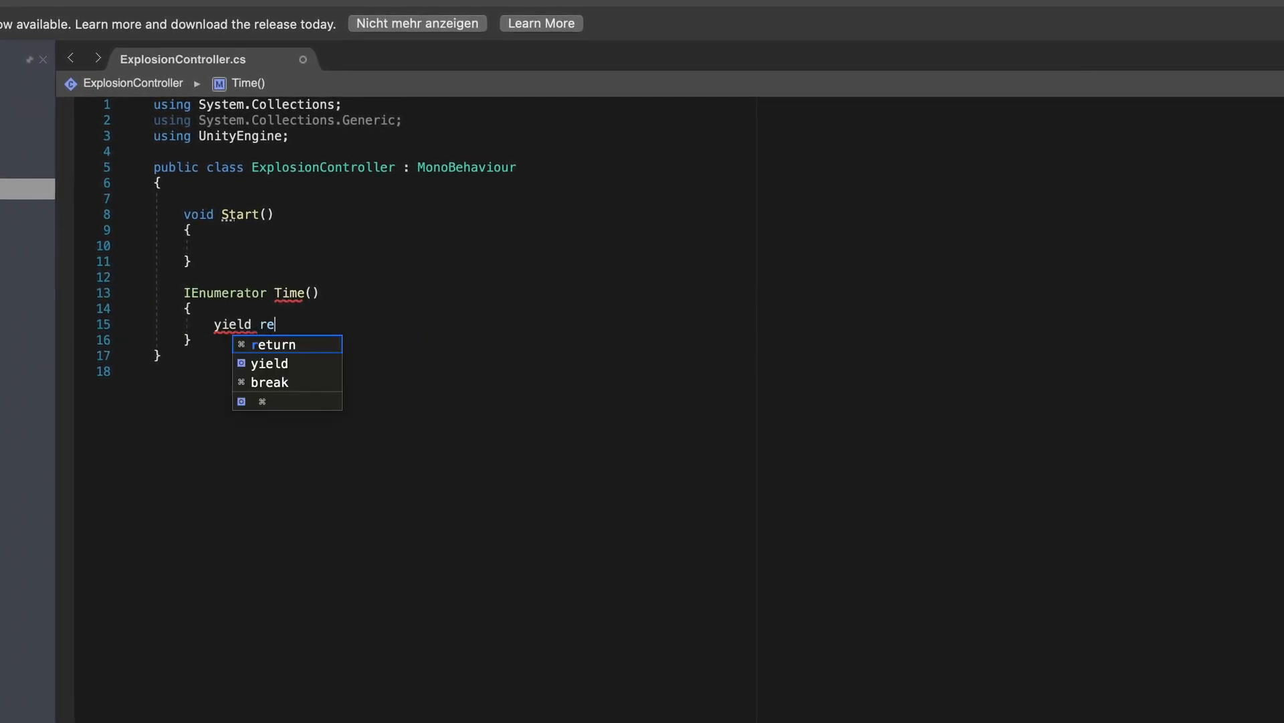
pyautogui.write('new WaitFor')
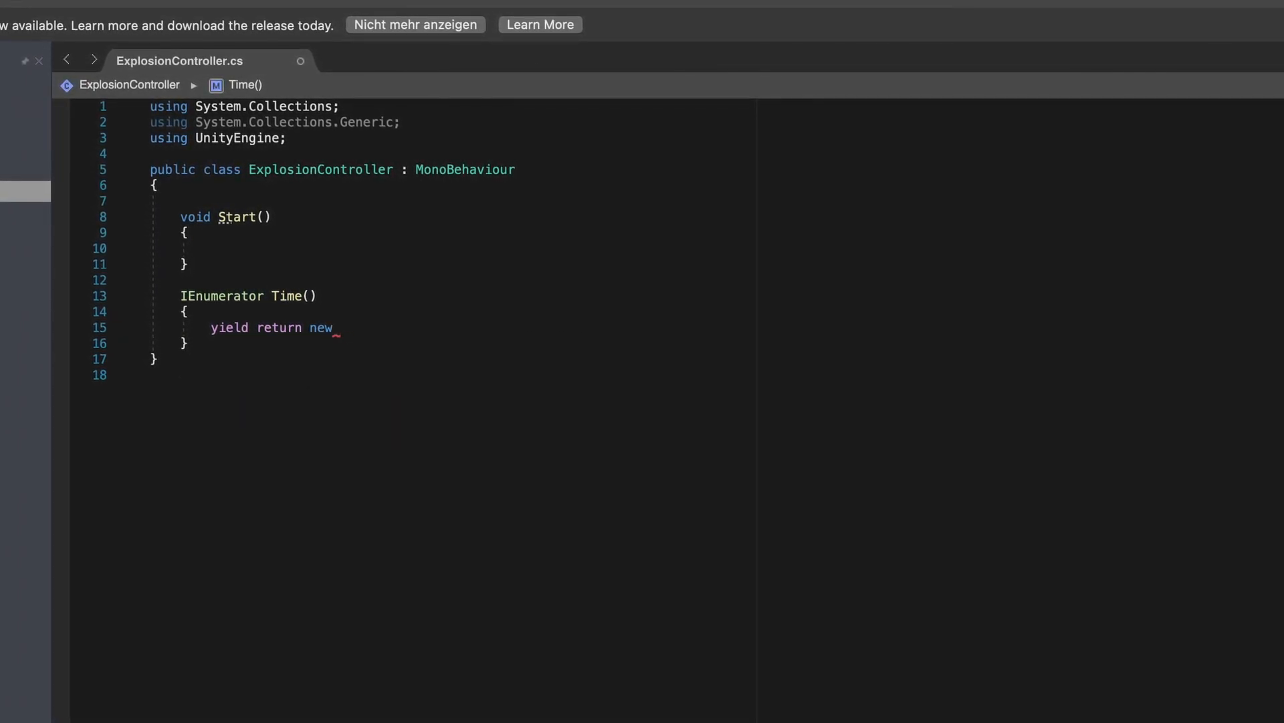
pyautogui.write('Seconds(')
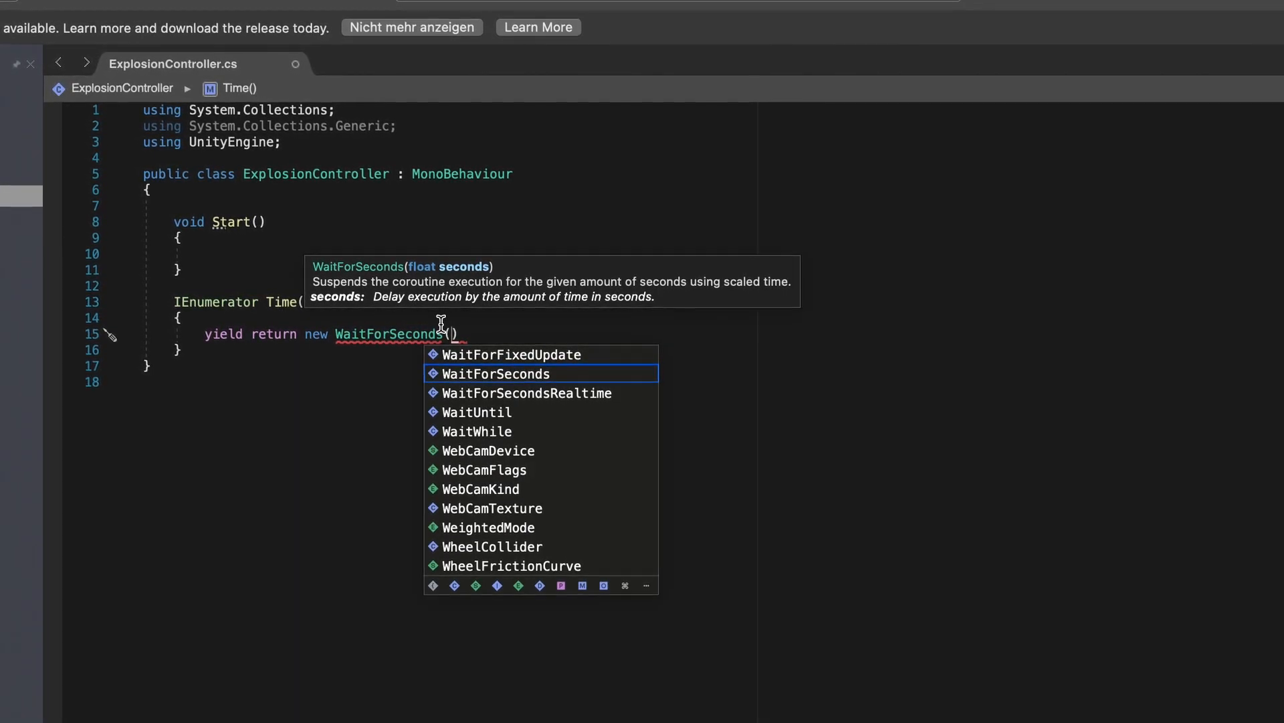
pyautogui.write('2);')
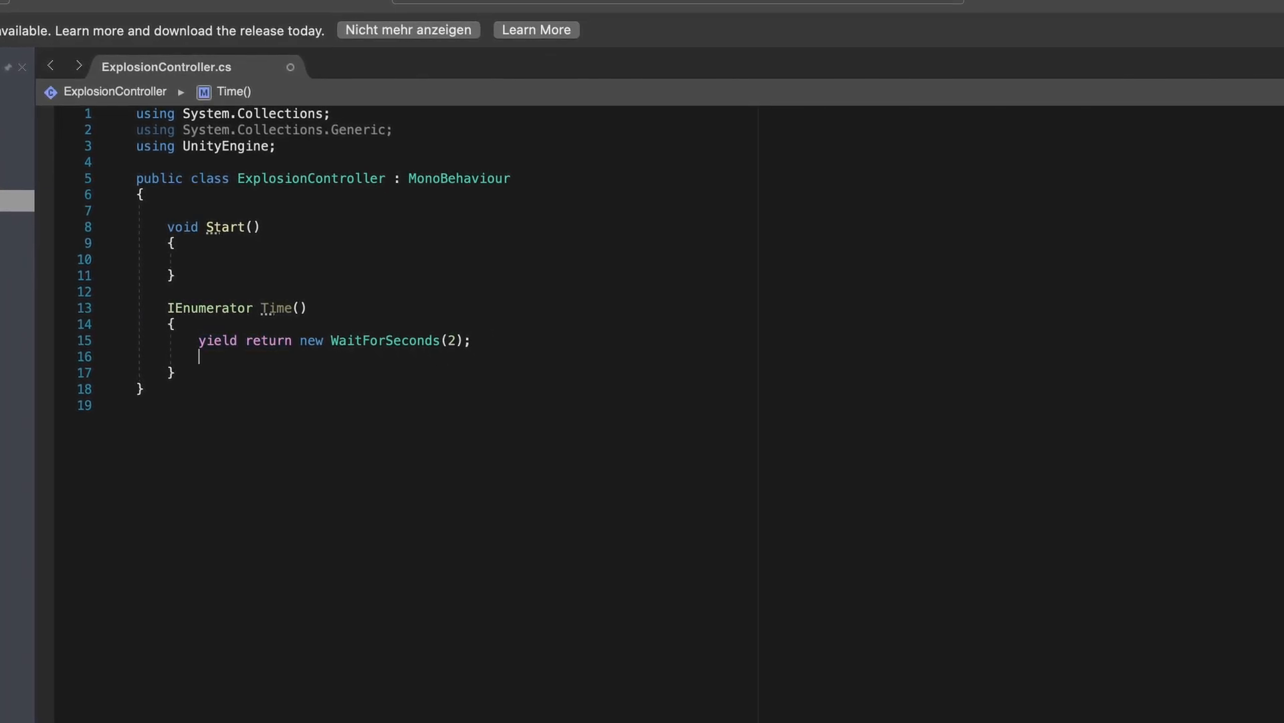
pyautogui.press('Return')
pyautogui.write('Destroy(gam')
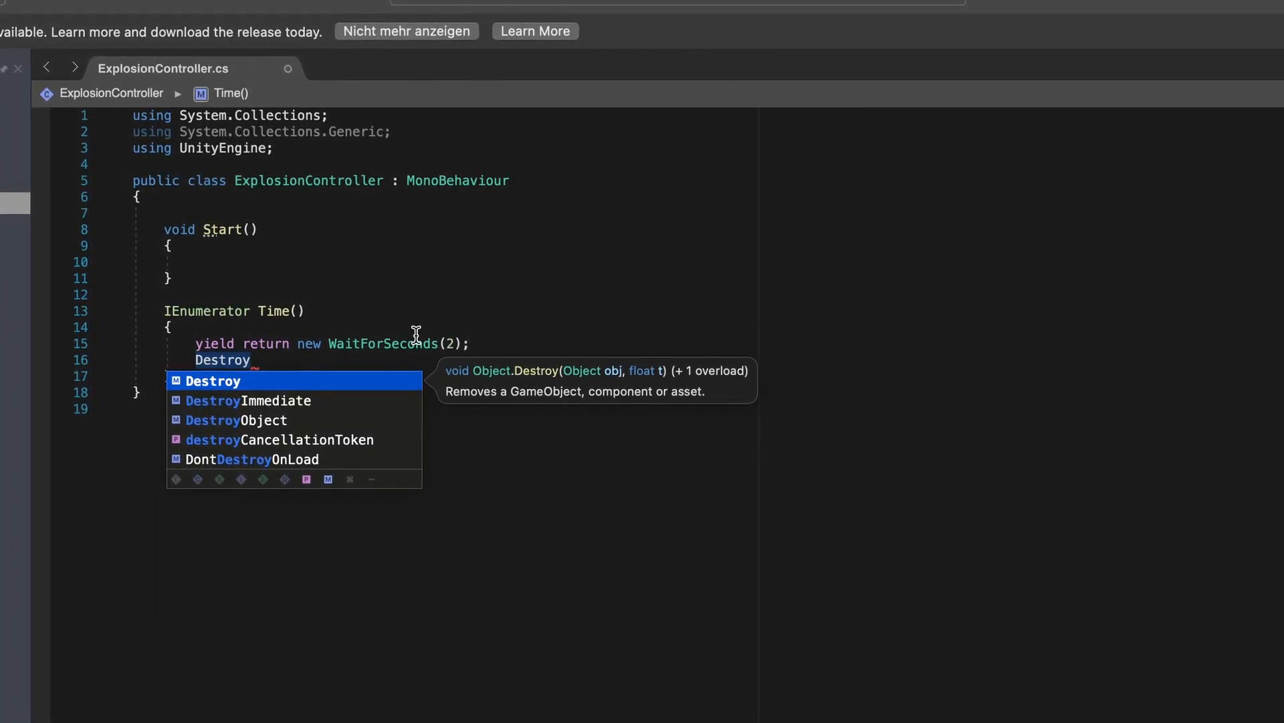
pyautogui.write('eObject)')
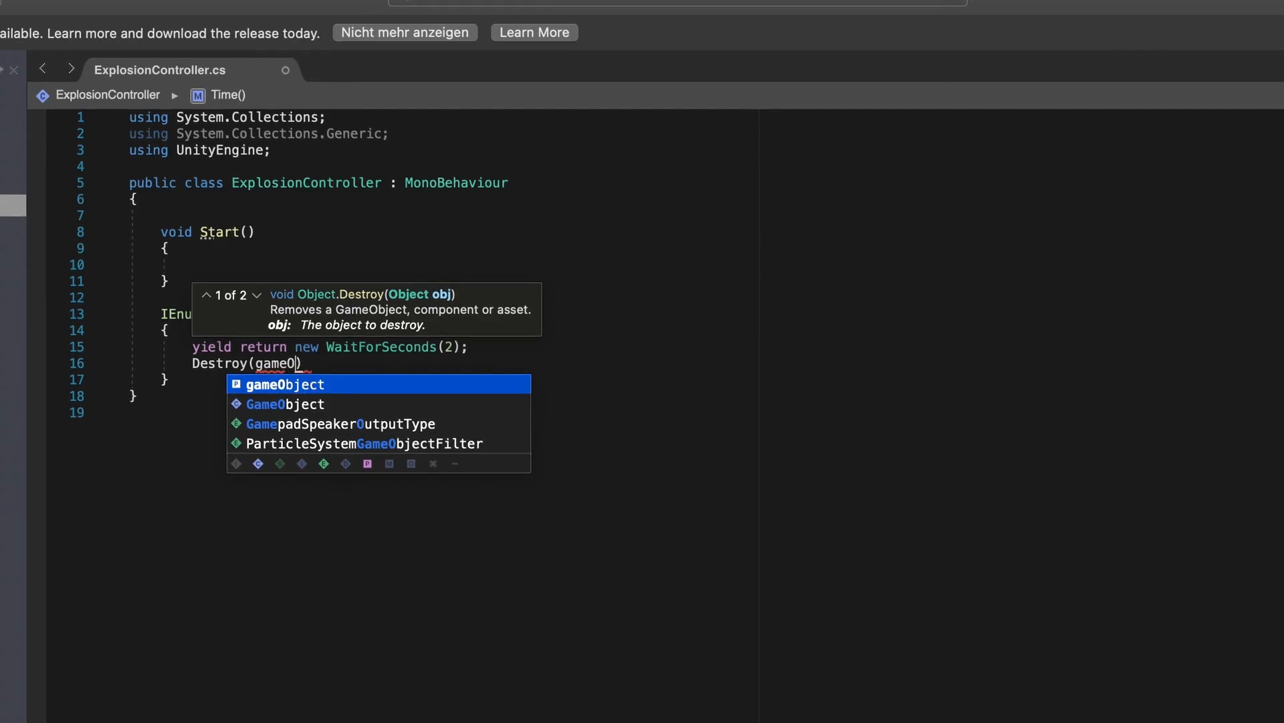
pyautogui.write(';startCor')
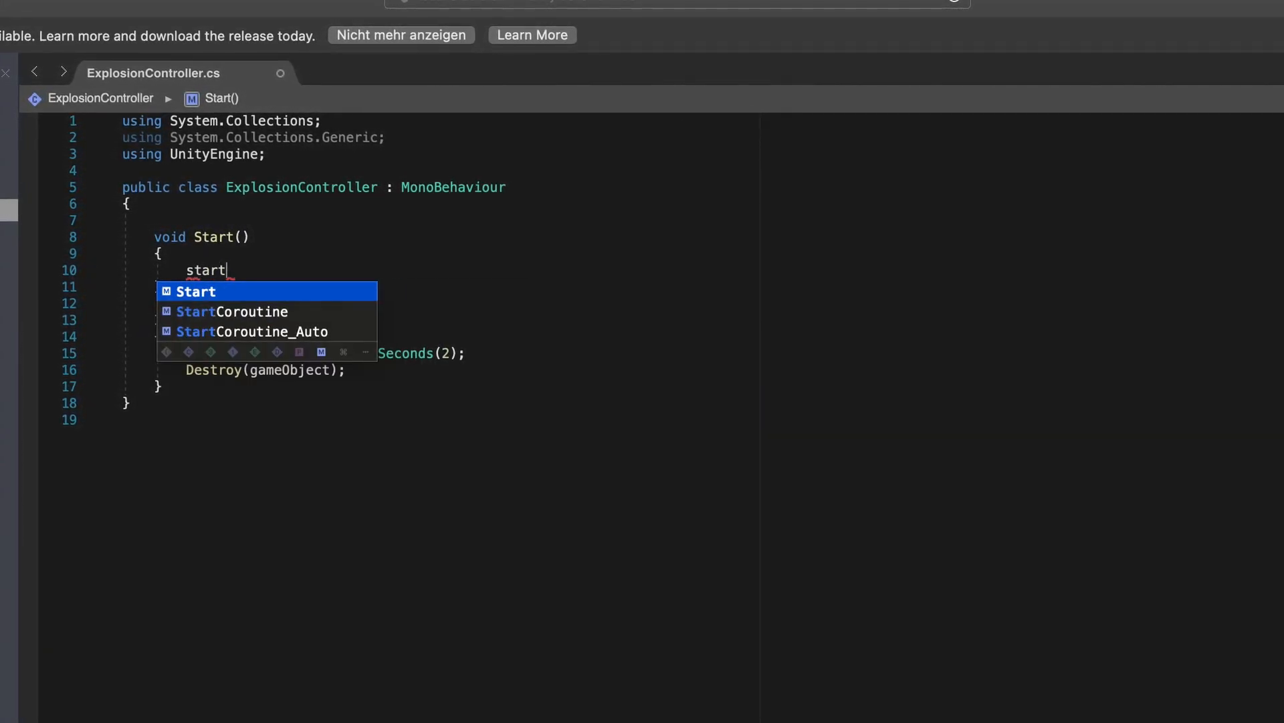
pyautogui.write('outine(')
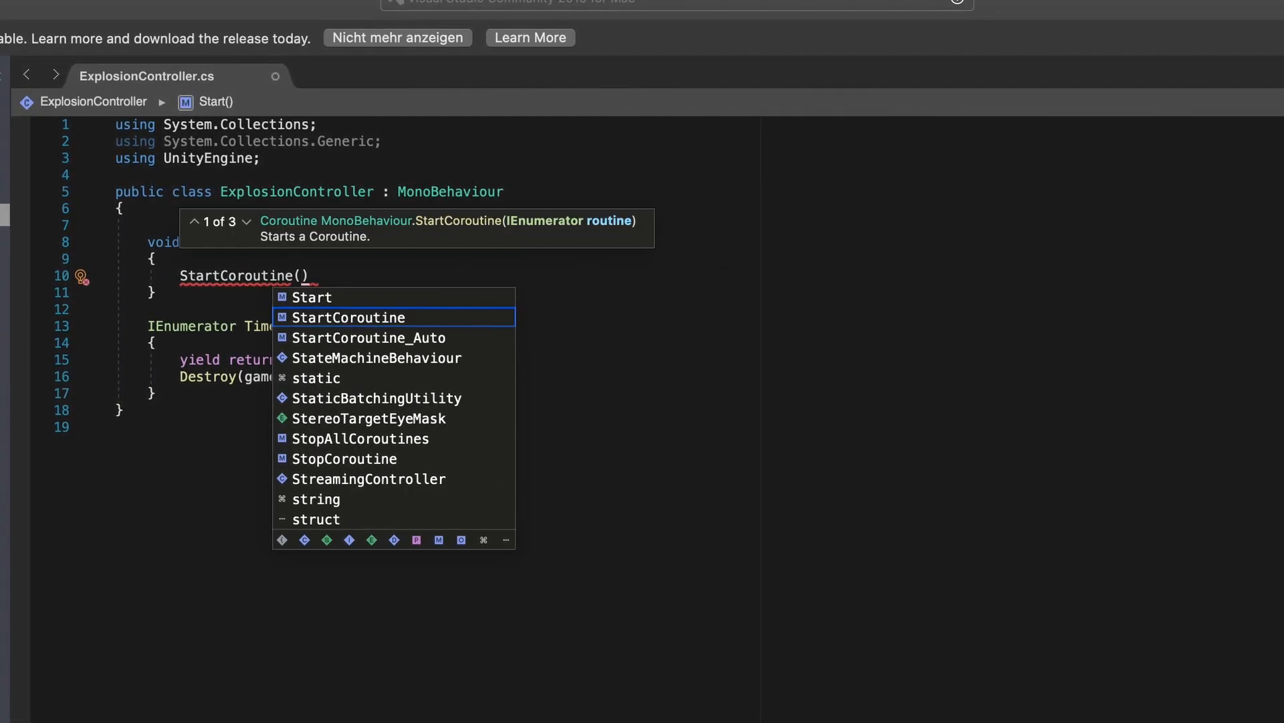
pyautogui.write('Timr')
pyautogui.press('BackSpace')
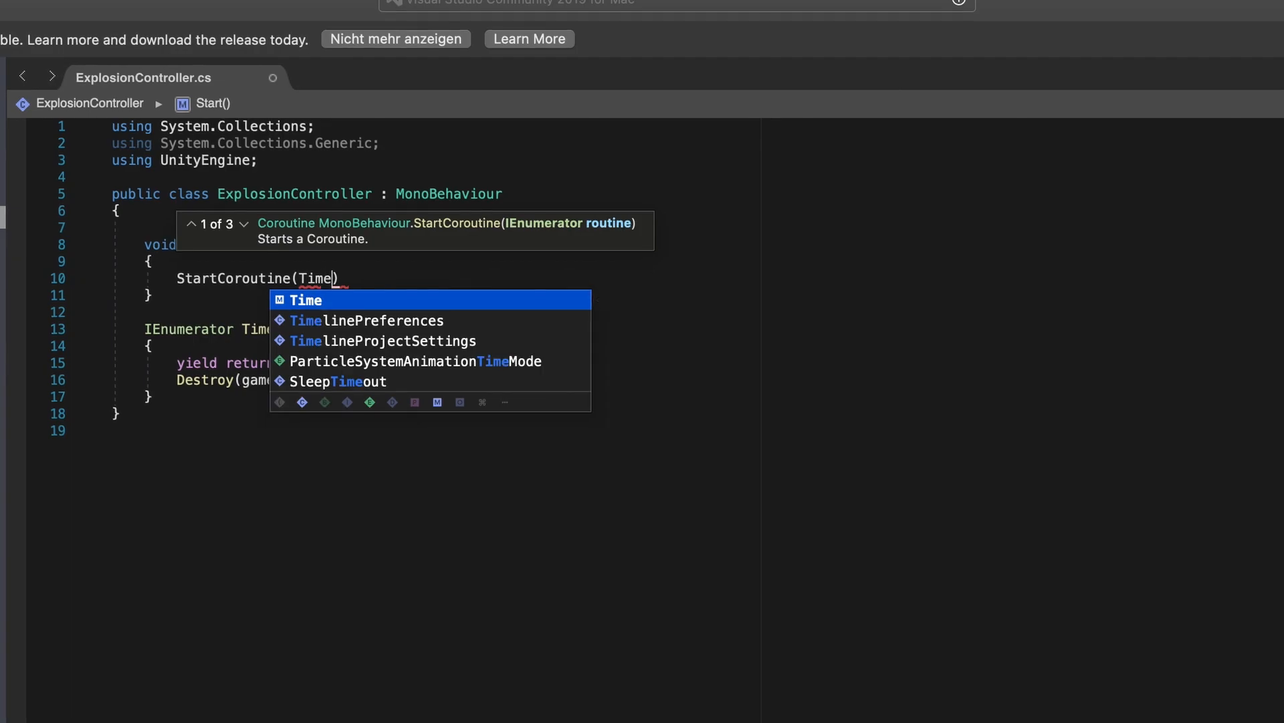
pyautogui.write('e();')
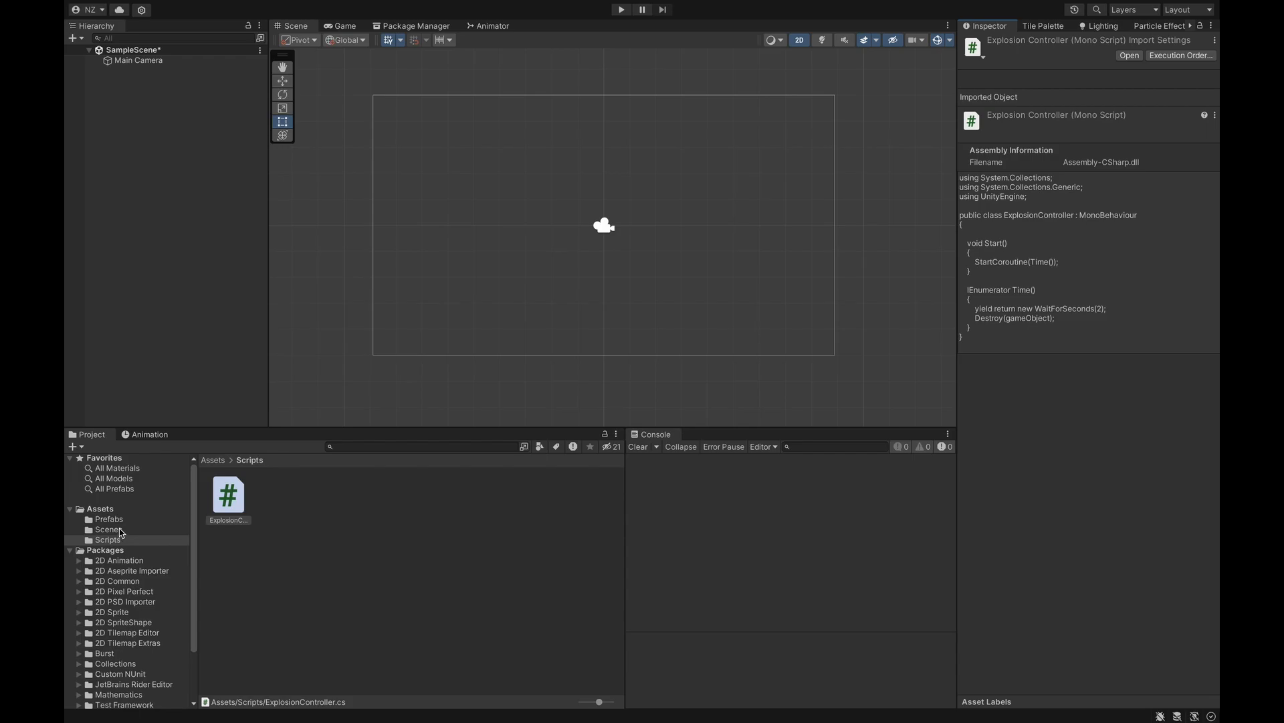
# - Add a 9-Sliced sprite named Player and move it below the camera
pyautogui.rightClick(183, 168)
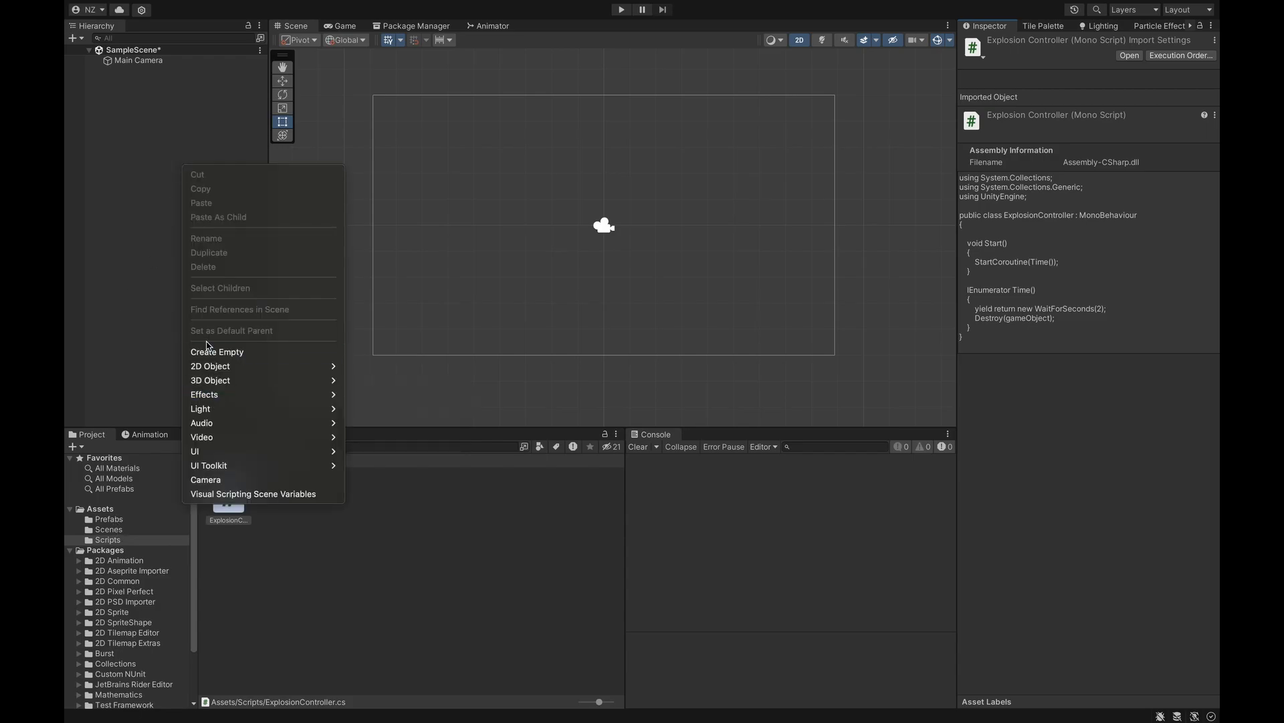
pyautogui.moveTo(260, 366)
pyautogui.moveTo(401, 366)
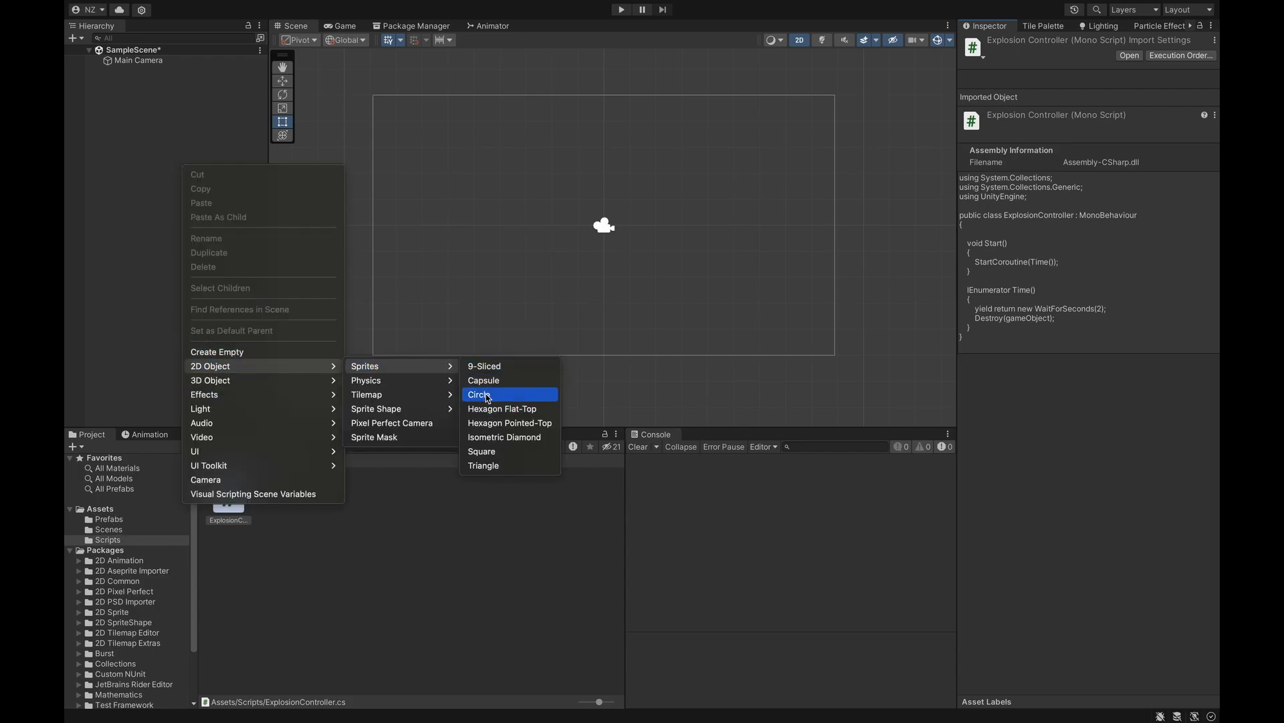
pyautogui.click(485, 367)
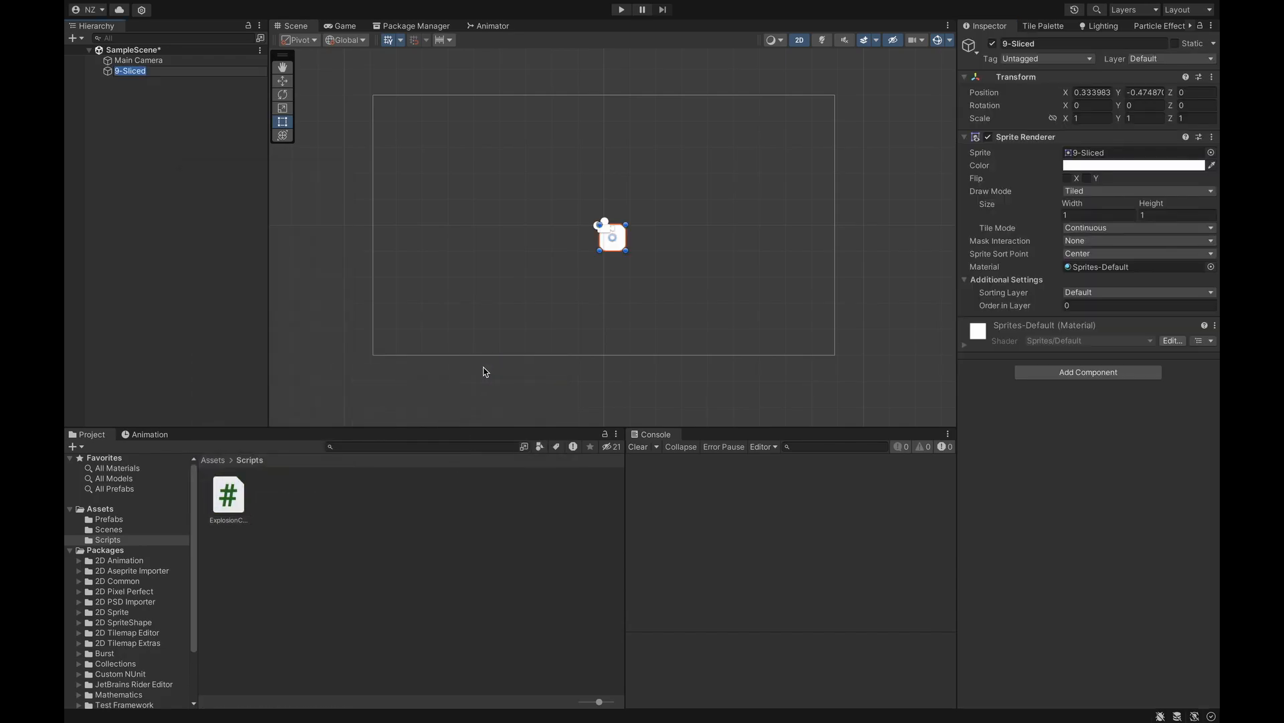
pyautogui.press('Return')
pyautogui.moveTo(623, 246); pyautogui.dragTo(614, 303)
# - Set the Player sprite's Sprite Renderer colour to blue
pyautogui.click(167, 49)
pyautogui.click(237, 73)
pyautogui.click(1166, 166)
pyautogui.moveTo(1145, 267); pyautogui.dragTo(1152, 241)
pyautogui.click(1118, 322)
pyautogui.click(866, 385)
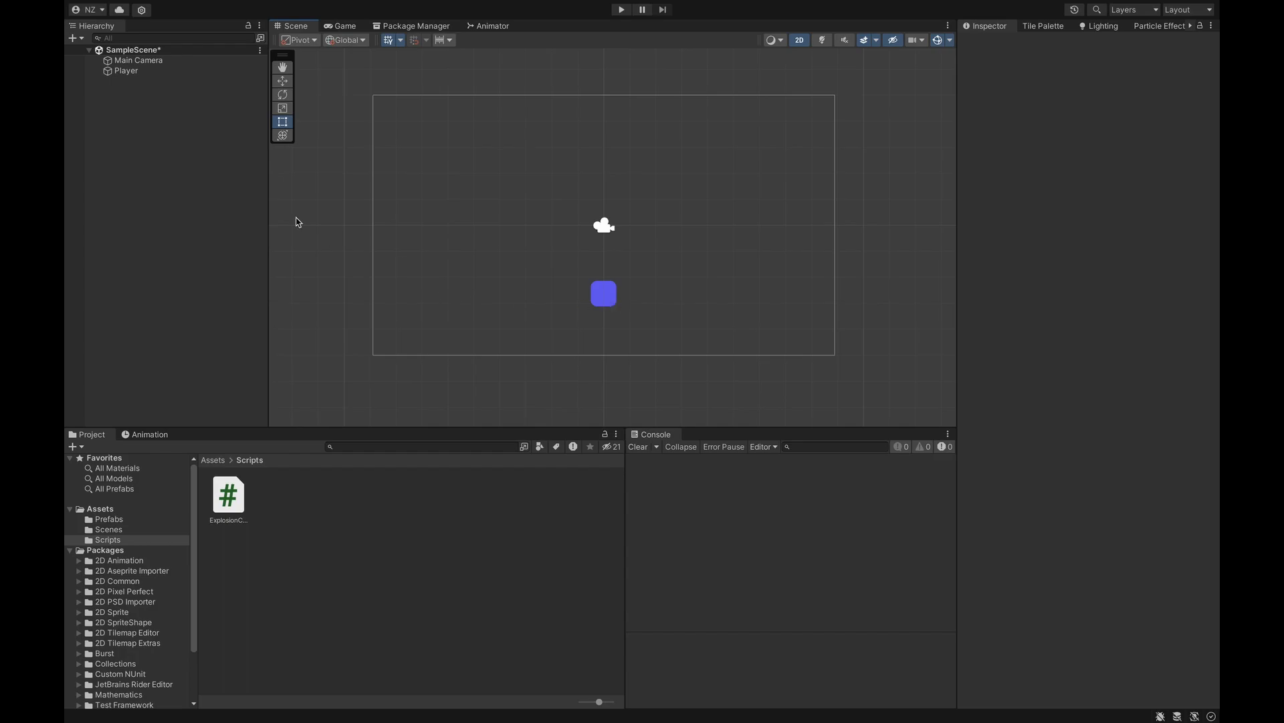
pyautogui.click(159, 74)
# - Add a Polygon Collider 2D component to Player
pyautogui.click(1054, 372)
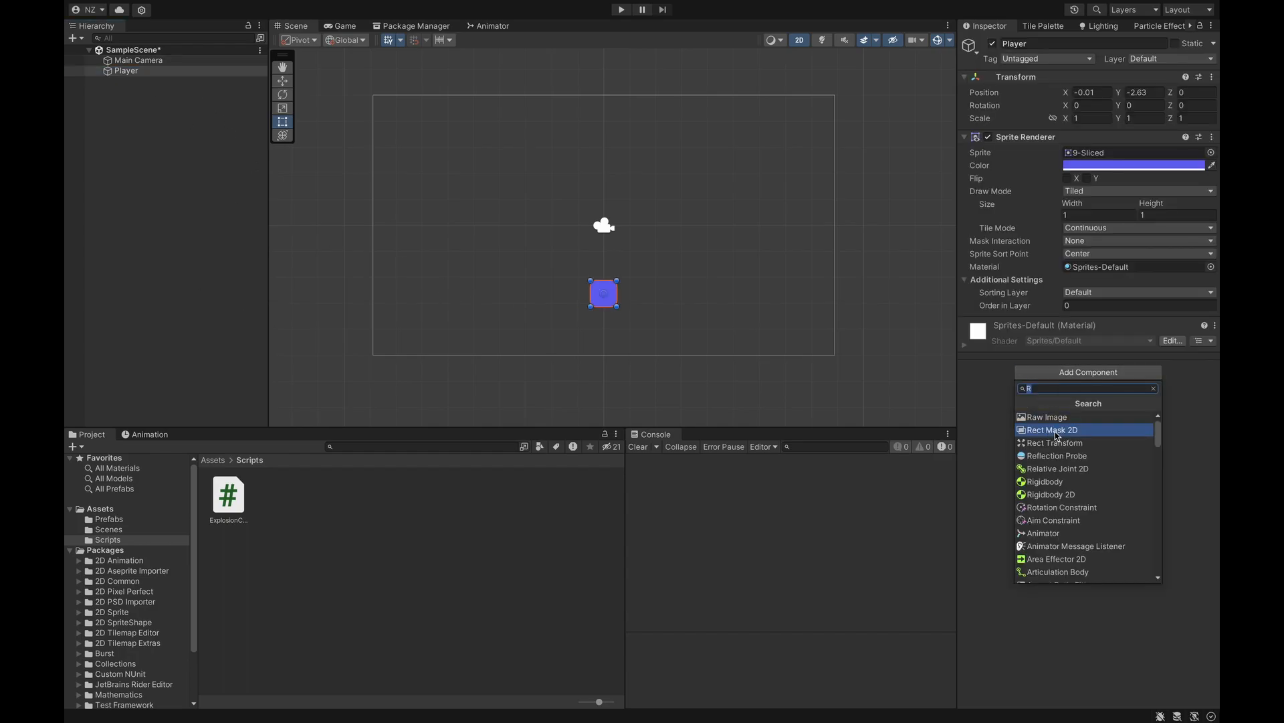
pyautogui.write('po')
pyautogui.click(1057, 430)
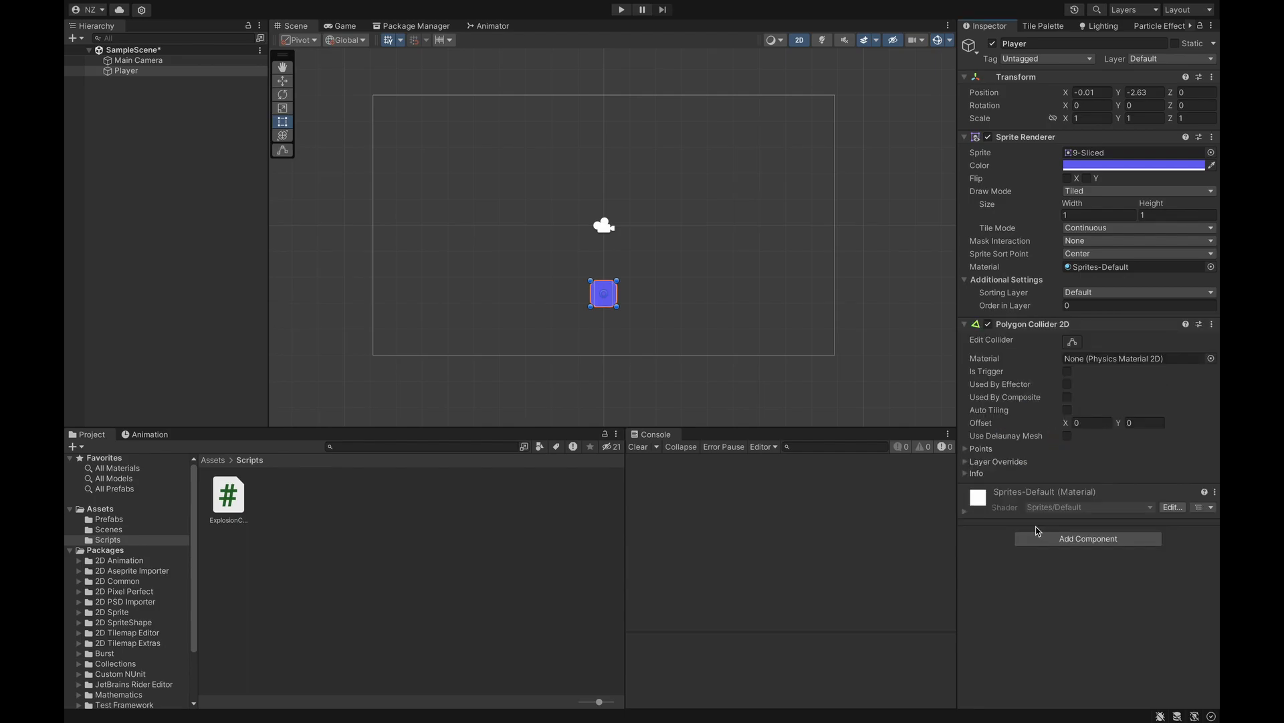
pyautogui.scroll(2, 629, 330)
pyautogui.scroll(-3, 629, 330)
pyautogui.scroll(2, 628, 330)
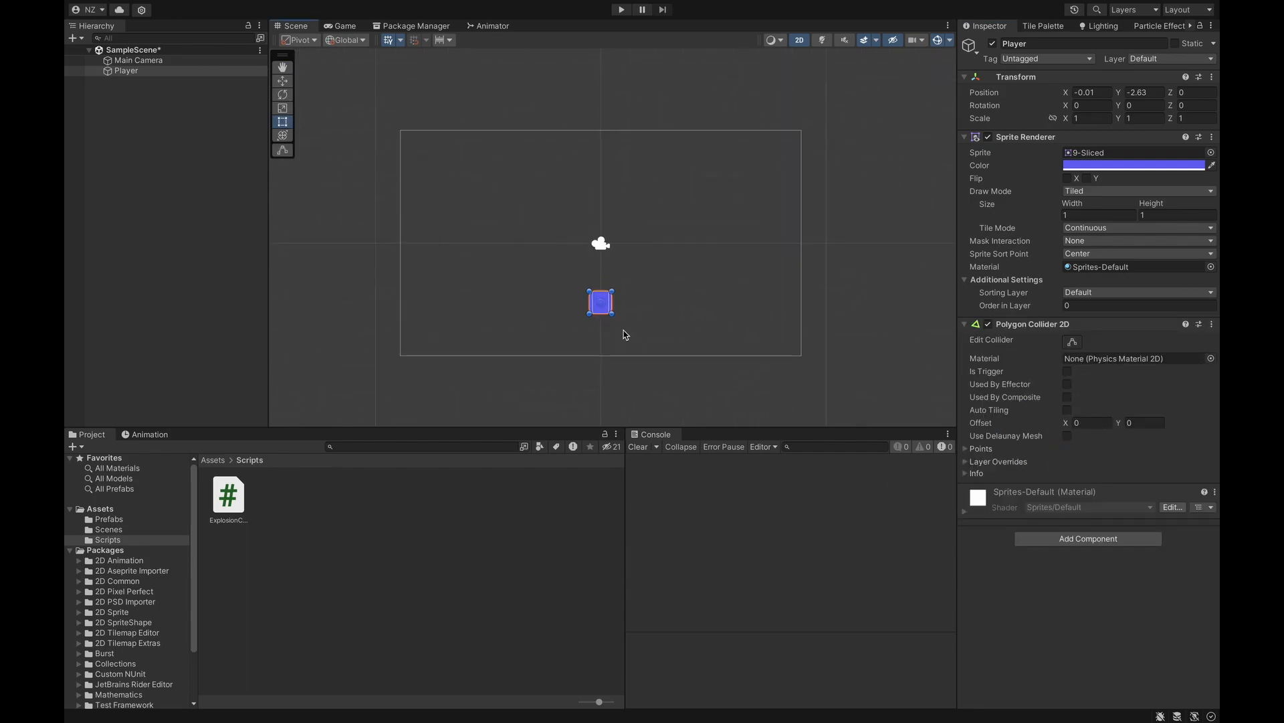
# - Add a Rigidbody 2D and move the PlayerController script into the Scripts folder
pyautogui.click(1064, 539)
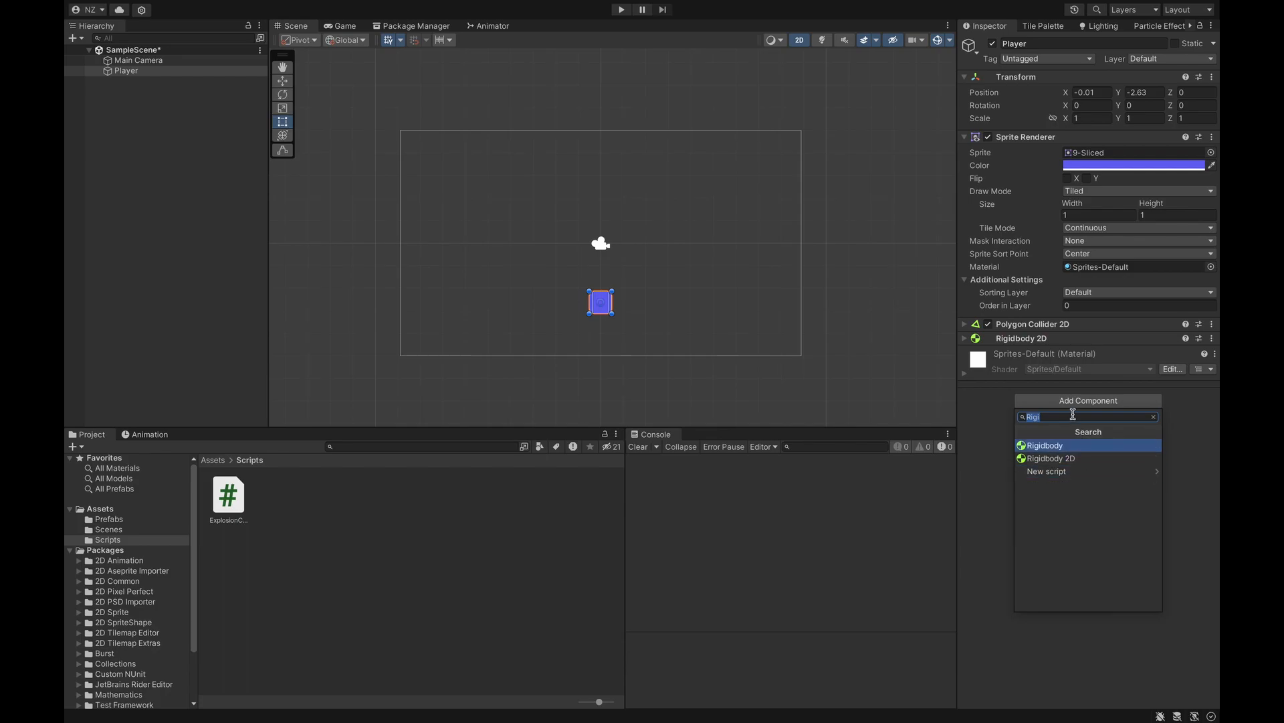
pyautogui.press('BackSpace')
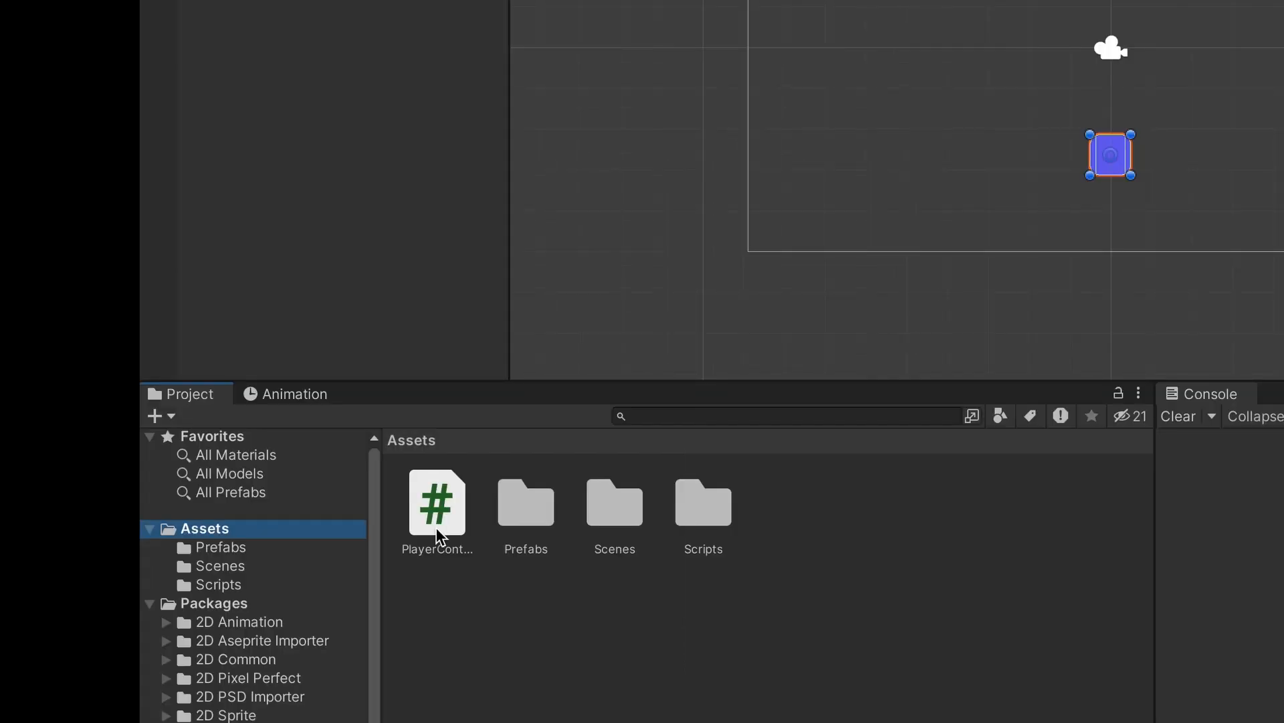
pyautogui.moveTo(228, 508); pyautogui.dragTo(388, 505)
pyautogui.moveTo(727, 523); pyautogui.dragTo(689, 550)
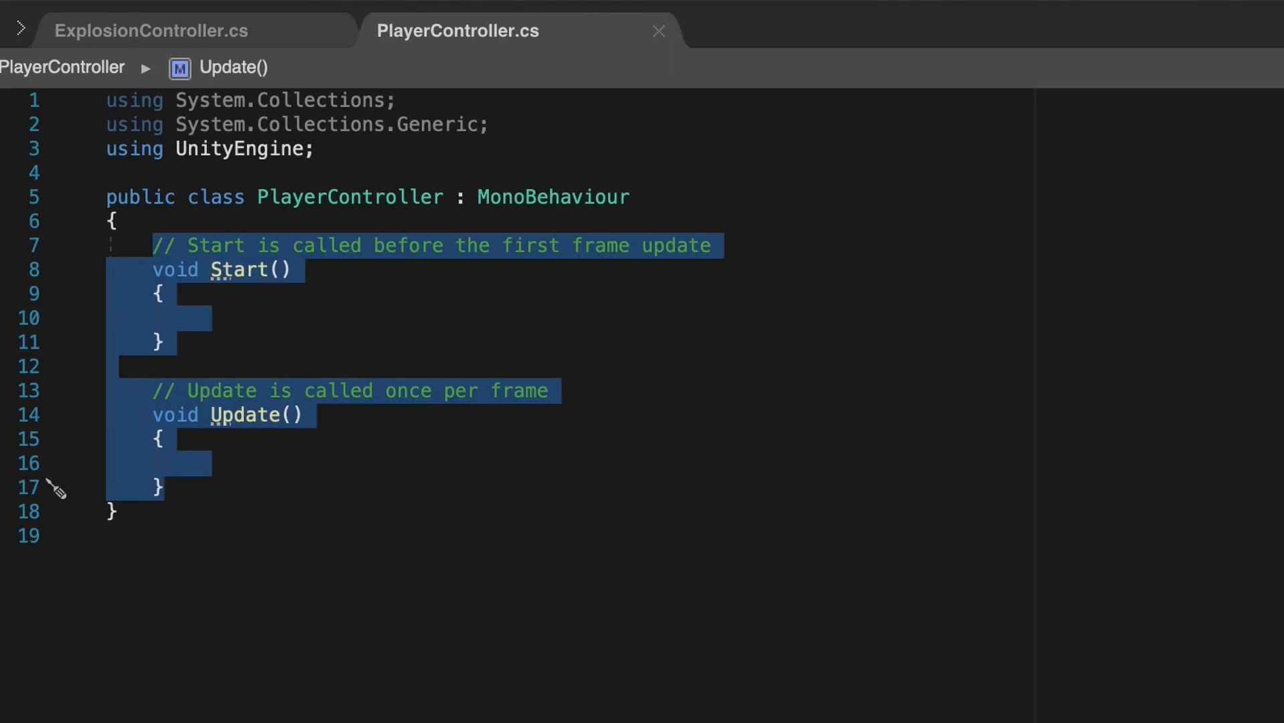
# - Replace Start and Update with a public GameObject ExplosionPrefab field and begin an OnMouseDown method
pyautogui.press('BackSpace')
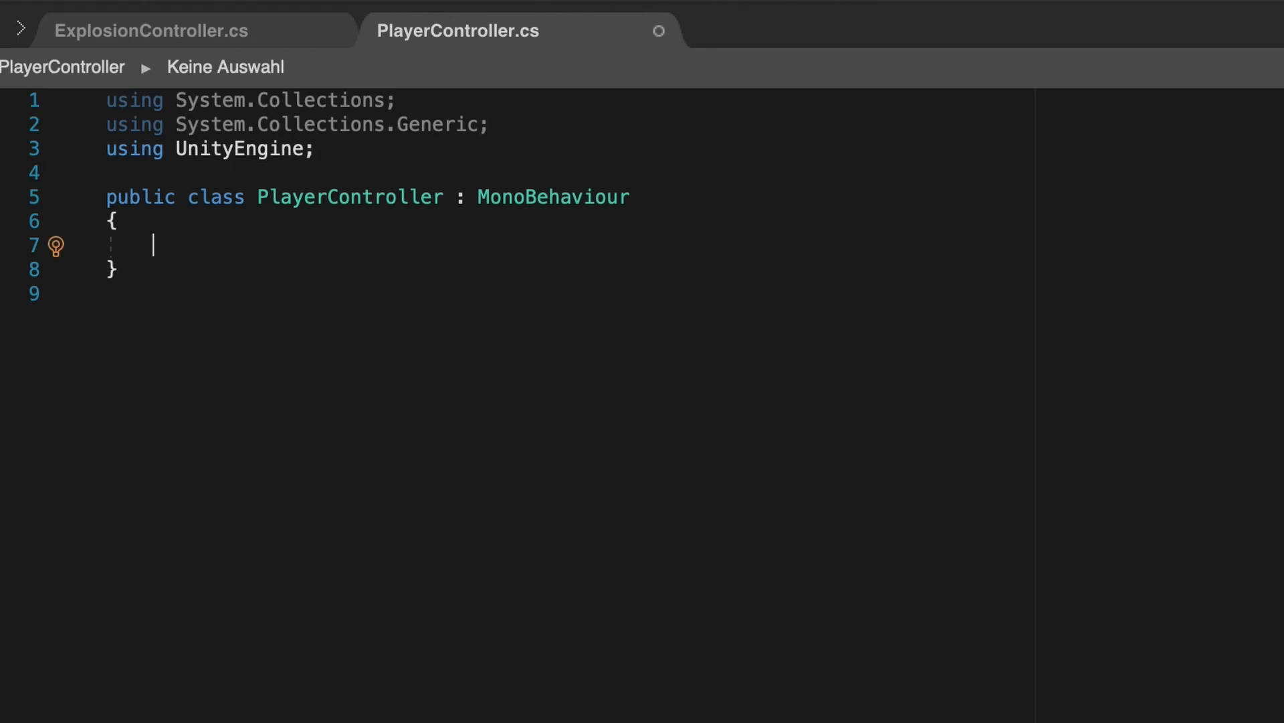
pyautogui.write('GameObject')
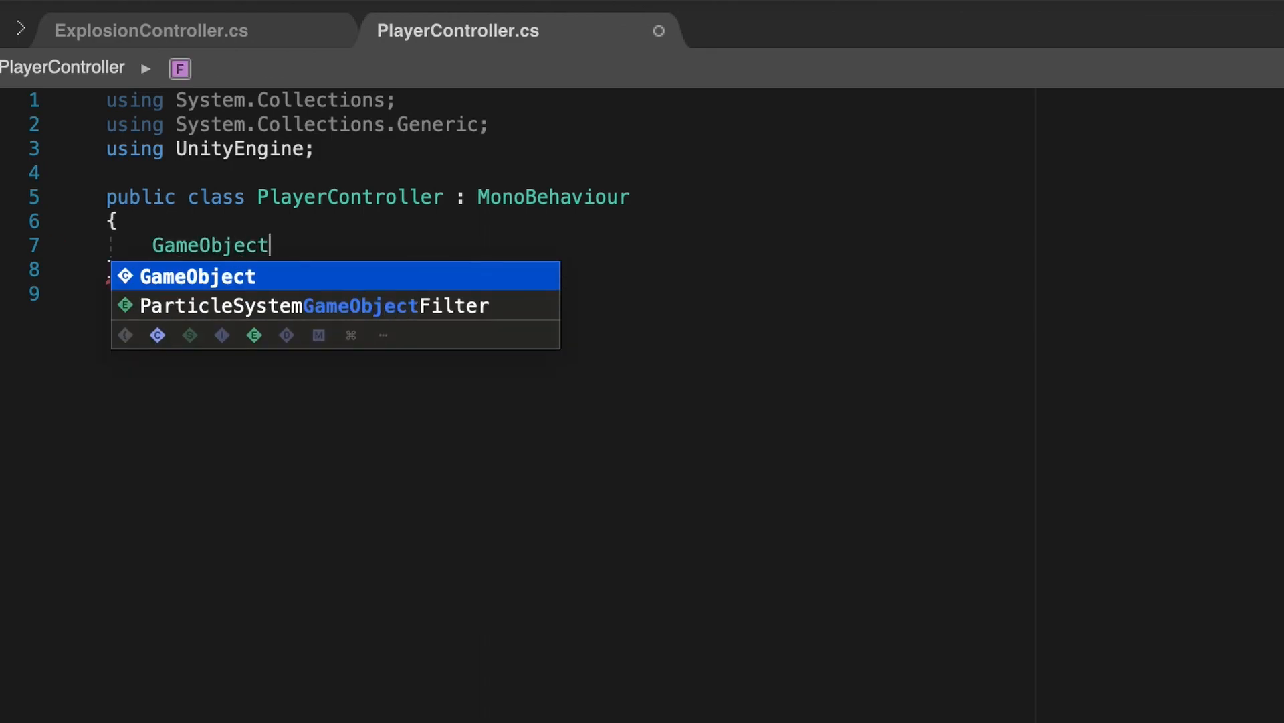
pyautogui.write(' Explosion')
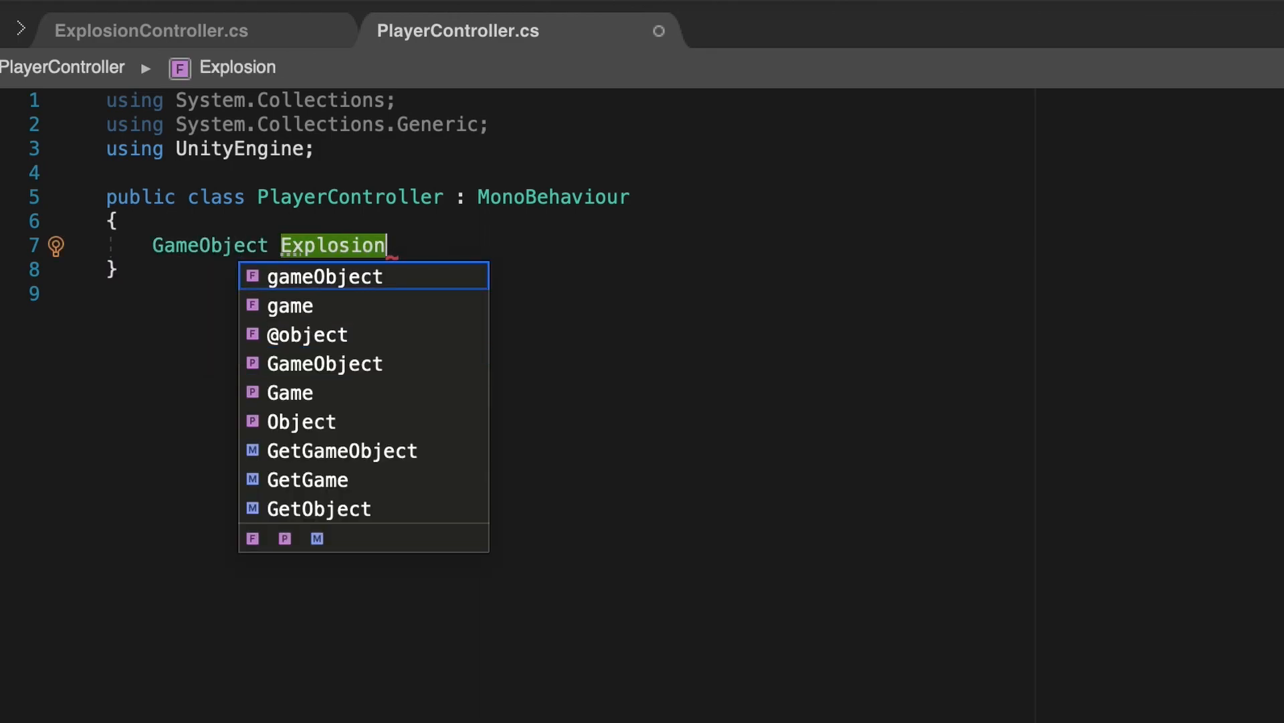
pyautogui.write('Prefab;')
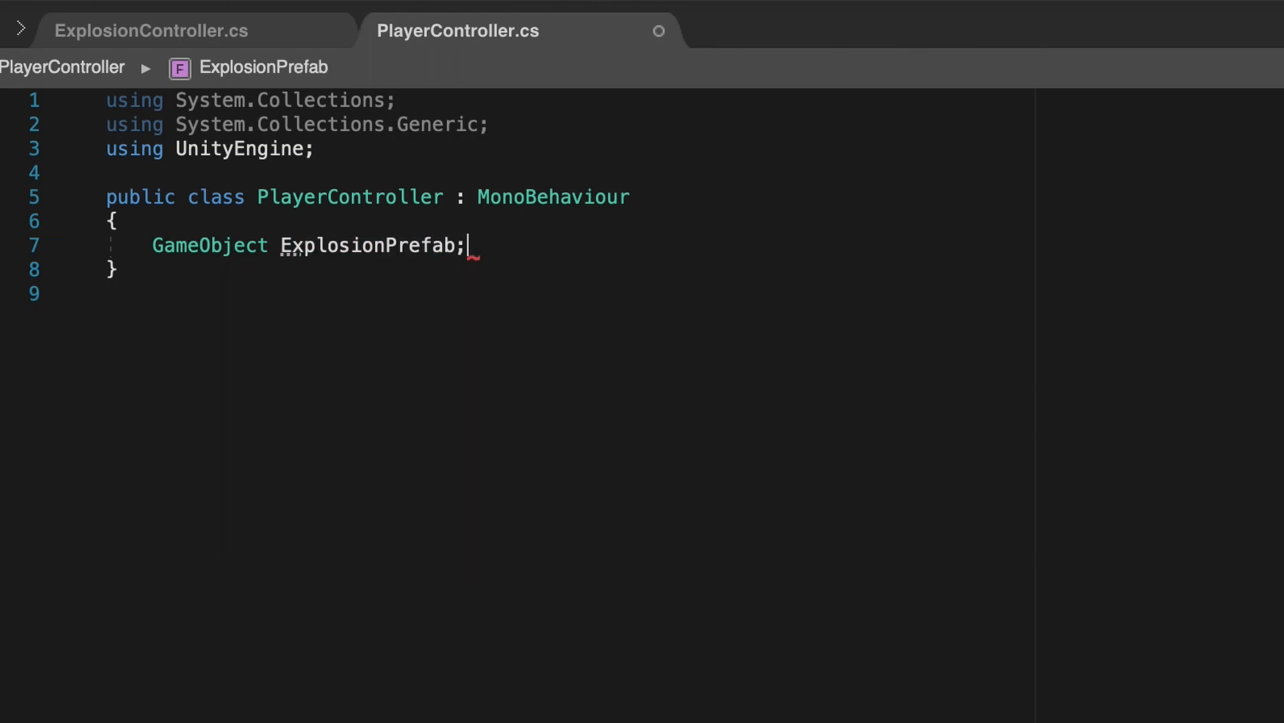
pyautogui.doubleClick(158, 245)
pyautogui.write('public')
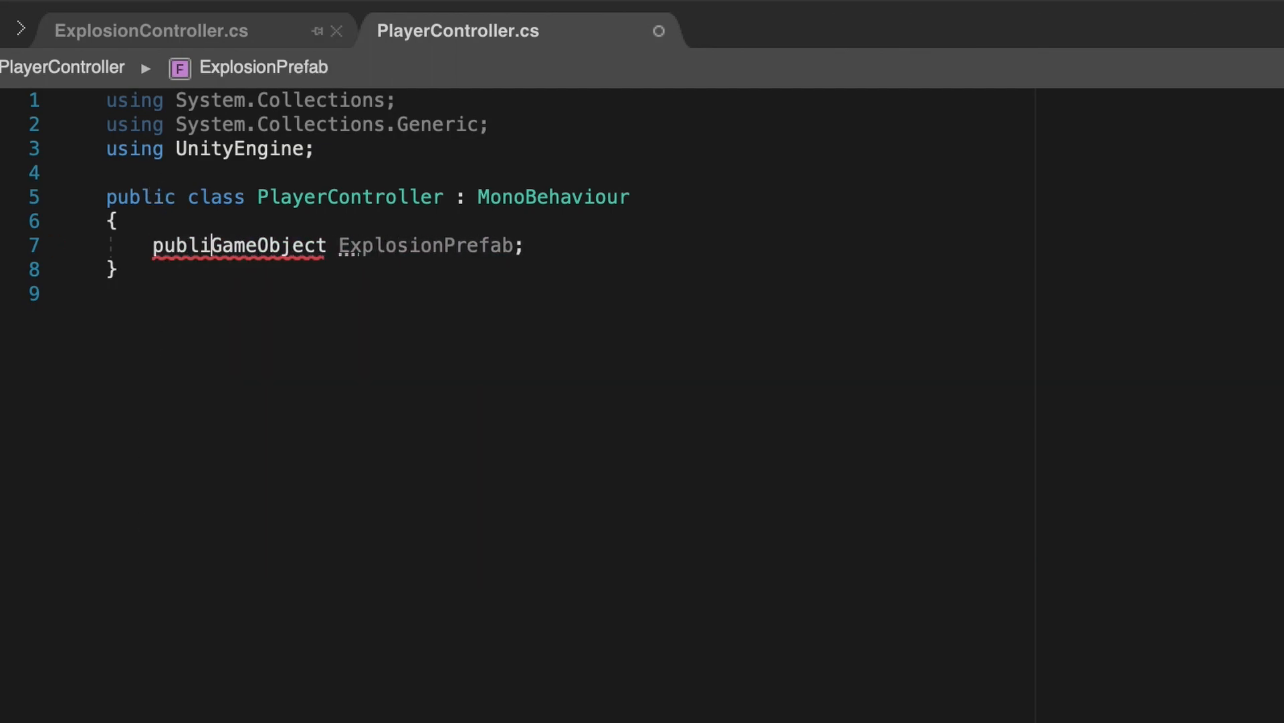
pyautogui.click(579, 244)
pyautogui.press('Return')
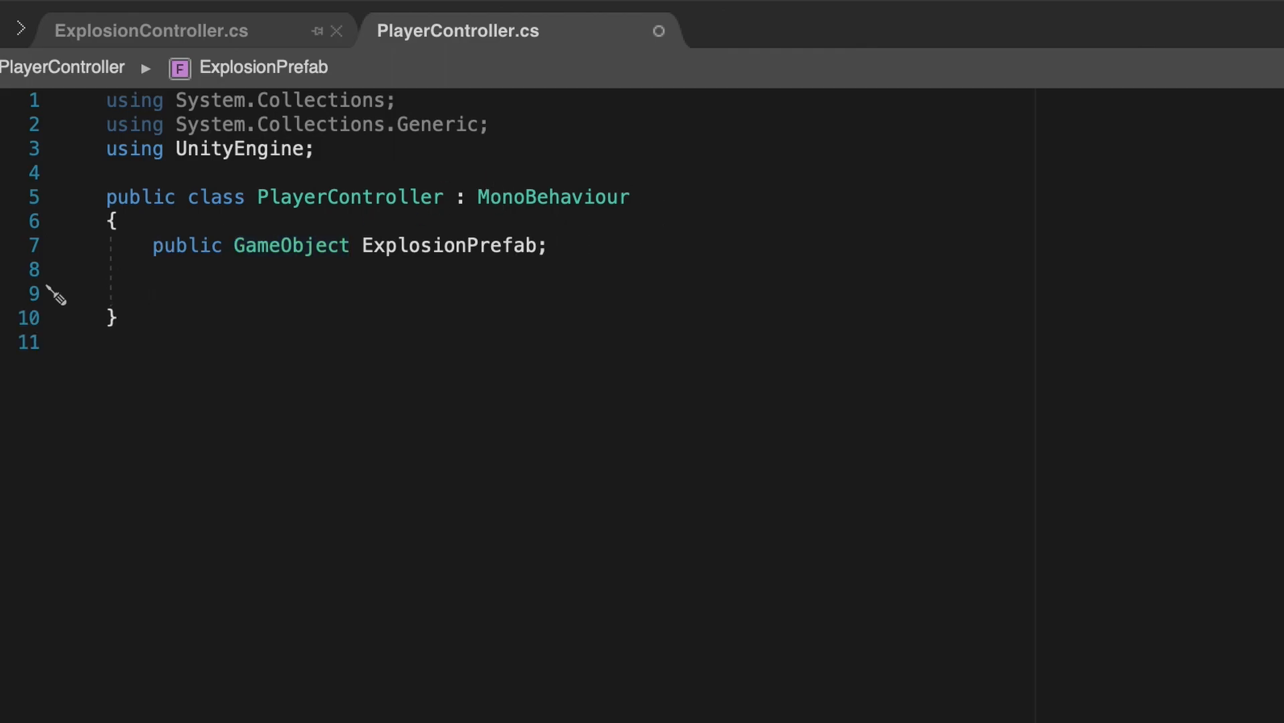
pyautogui.write('OnMo')
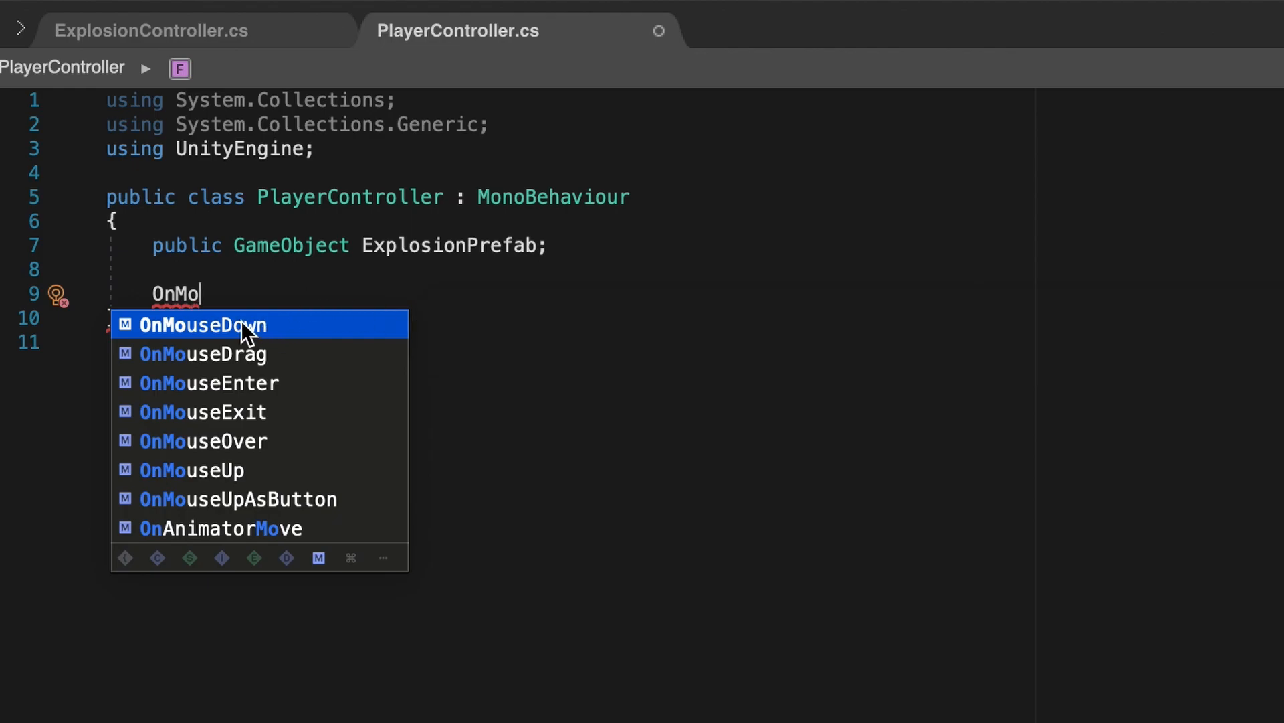
# - In OnMouseDown, instantiate ExplosionPrefab into a GameObject variable named explosion
pyautogui.press('Return')
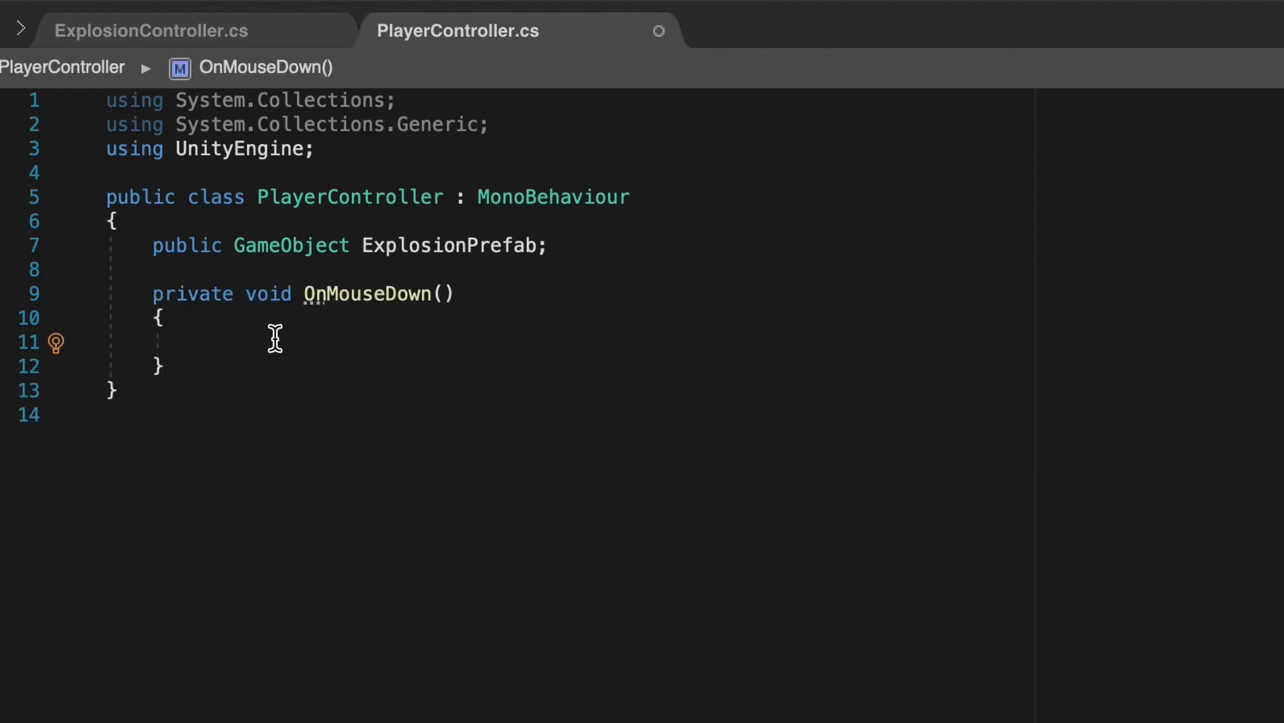
pyautogui.write('GameObject')
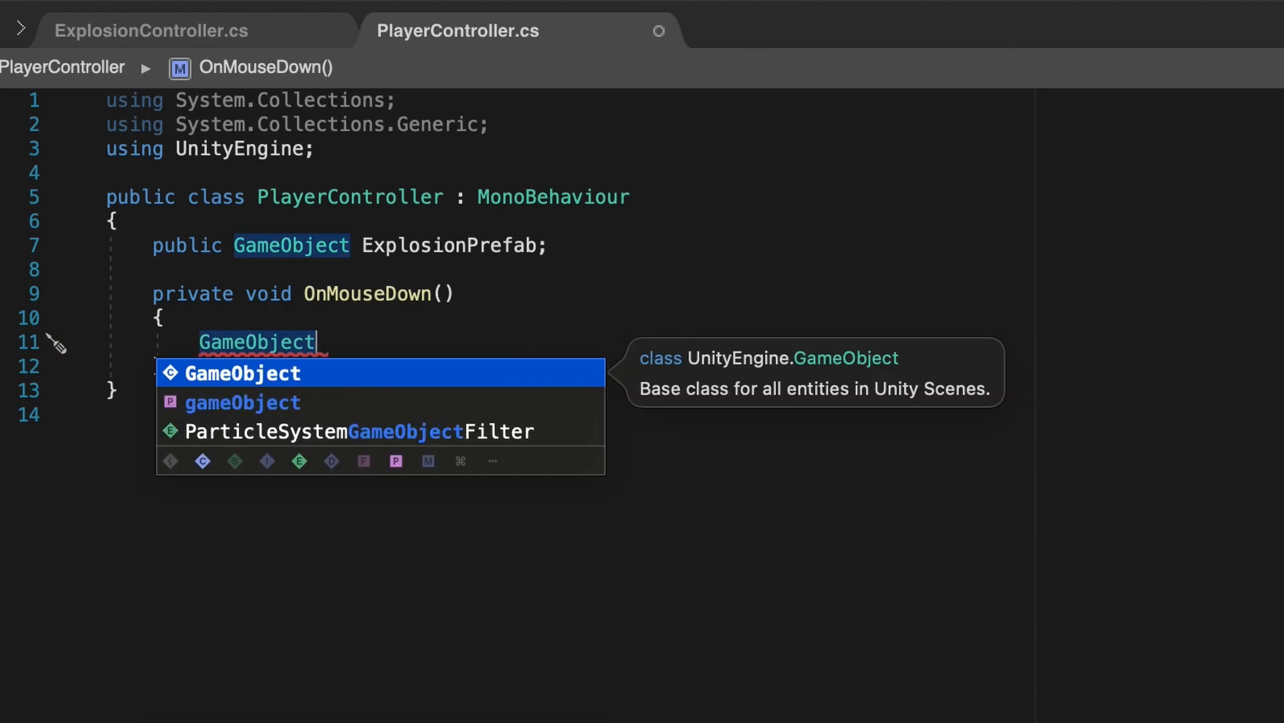
pyautogui.write(' explosion')
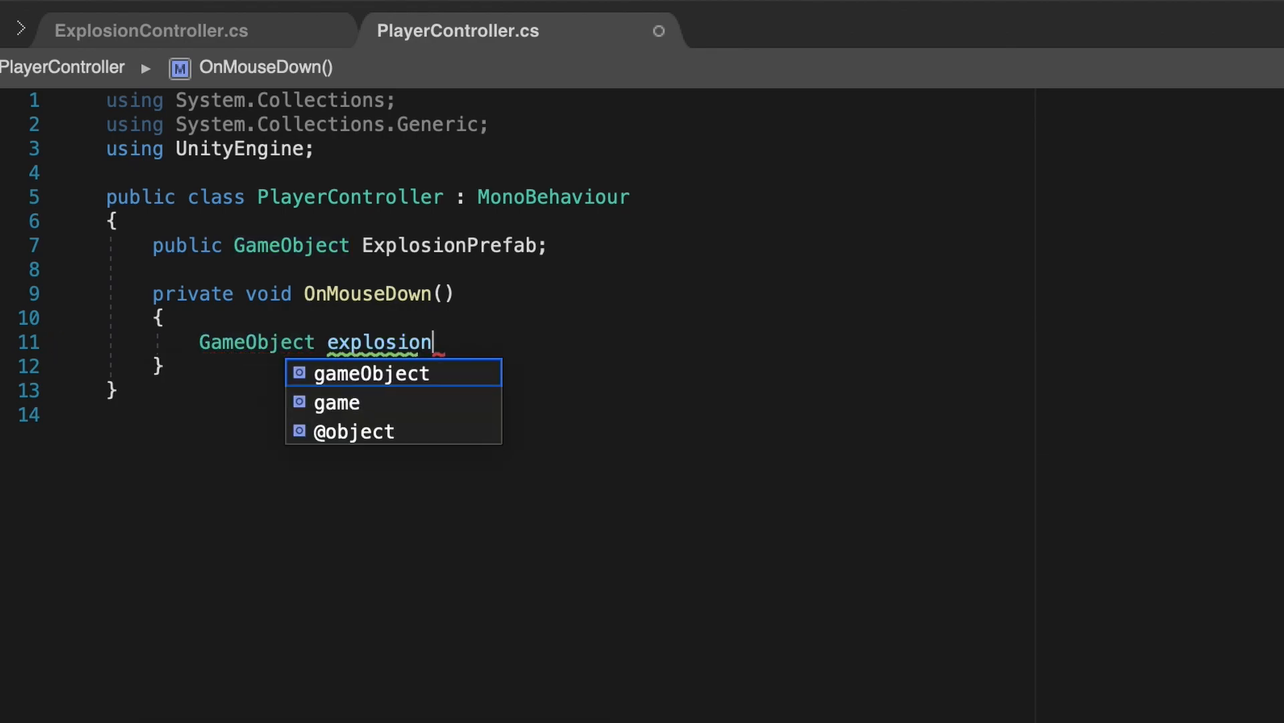
pyautogui.write(' = Inst')
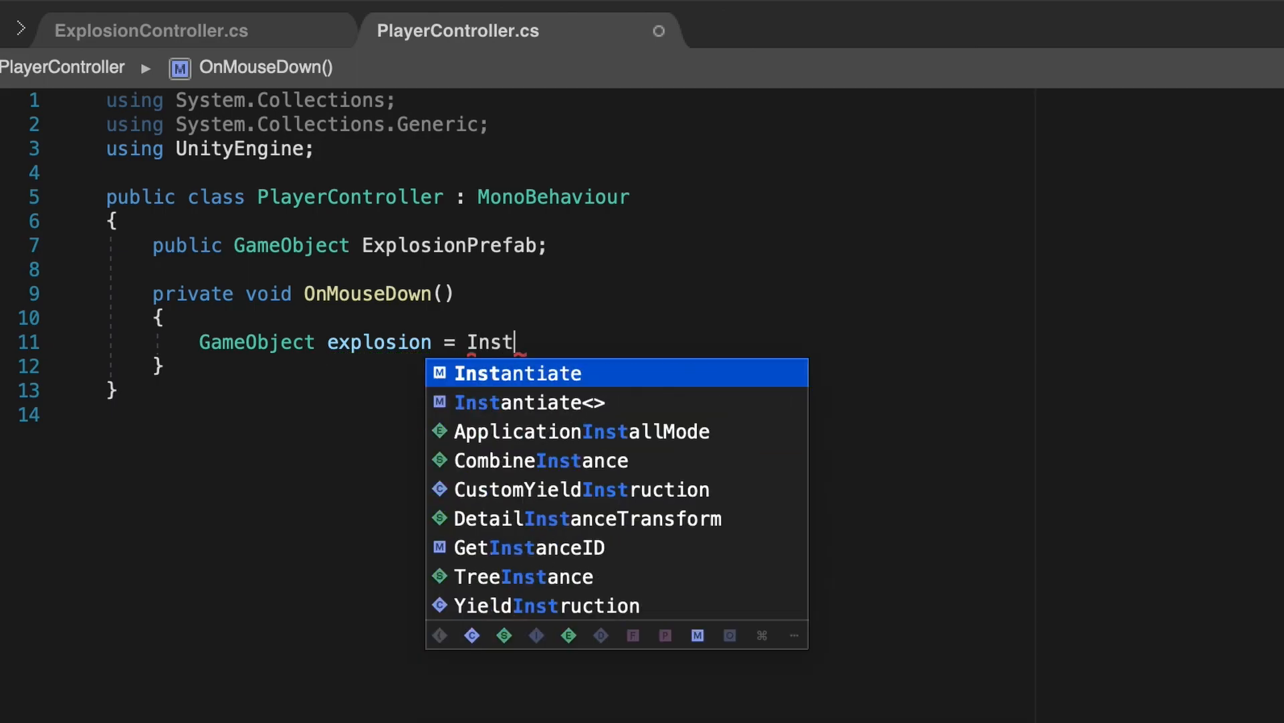
pyautogui.write('antiate')
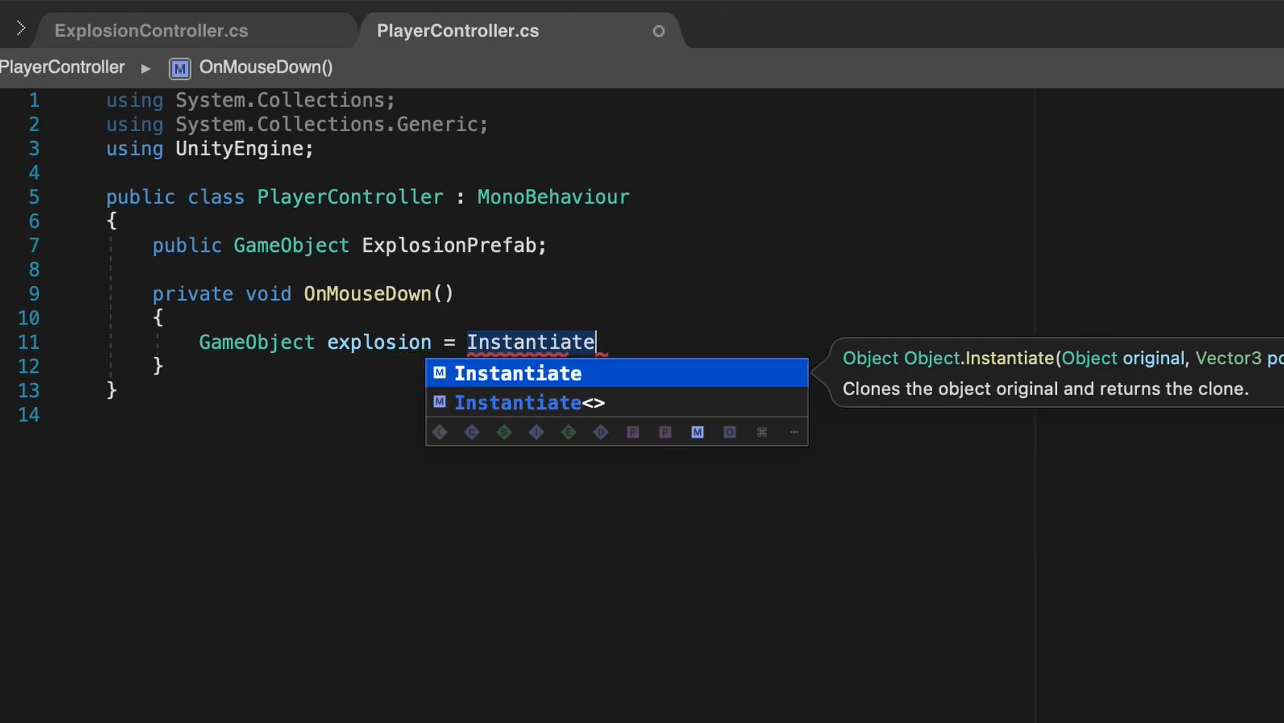
pyautogui.write('(')
pyautogui.write('Ex')
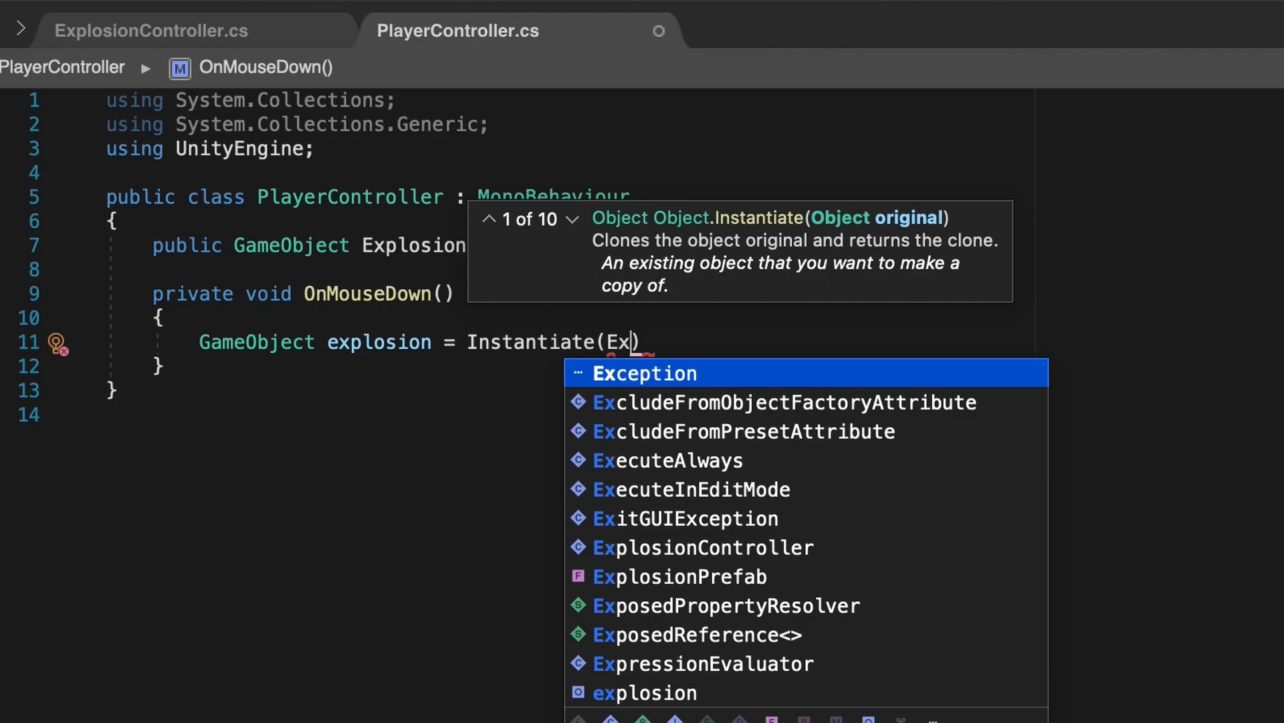
pyautogui.write('plo')
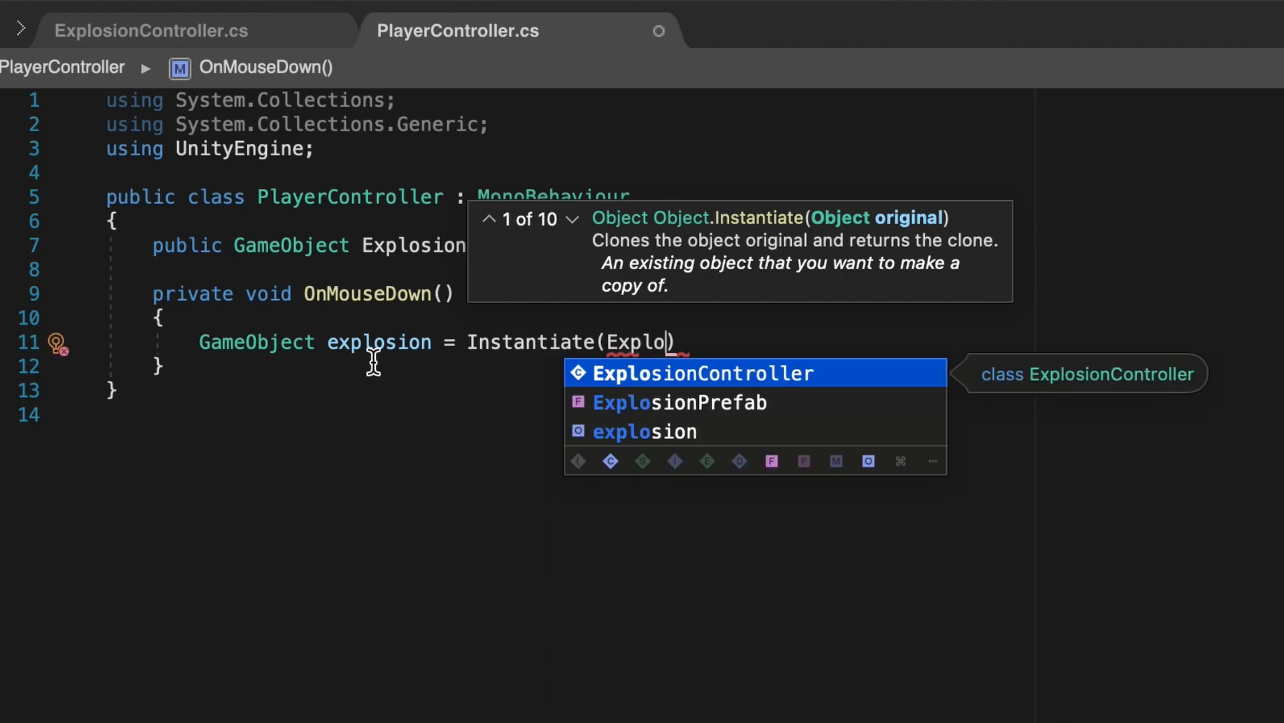
pyautogui.click(682, 405)
pyautogui.write(';')
pyautogui.press('Return')
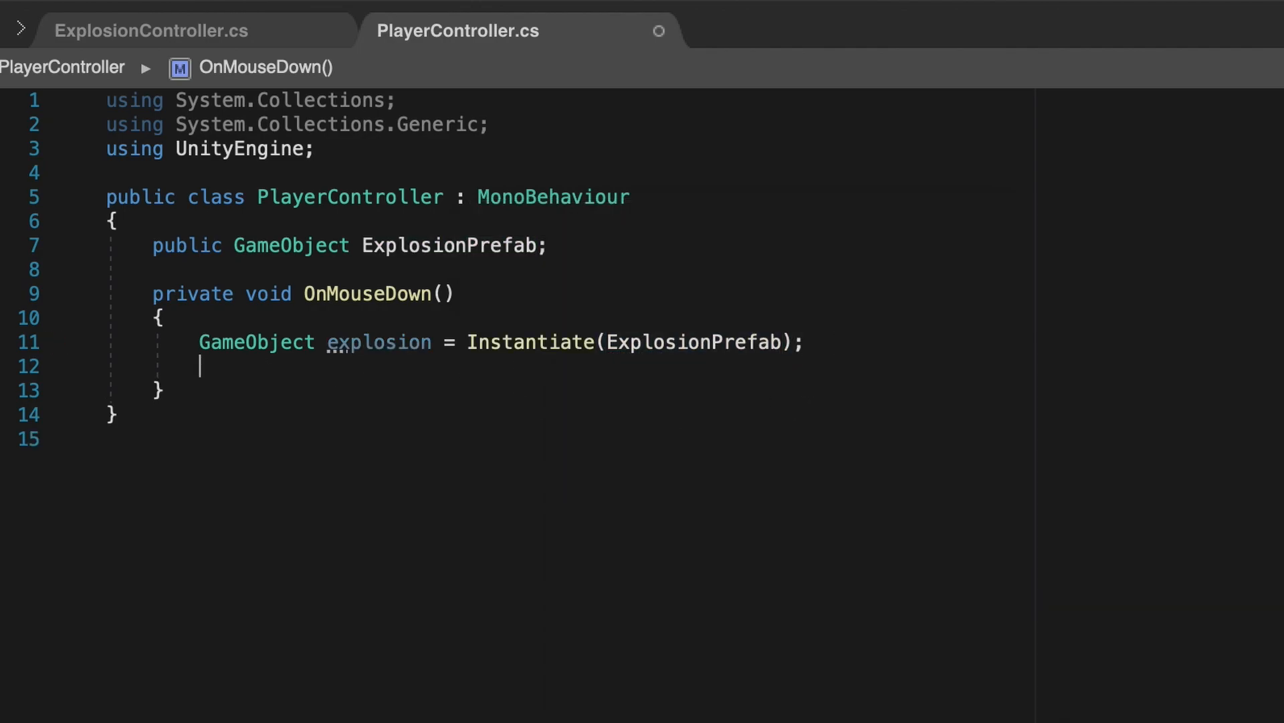
# - Place the explosion at the player's position, scale it to localScale / 5, and destroy gameObject
pyautogui.write('explosion')
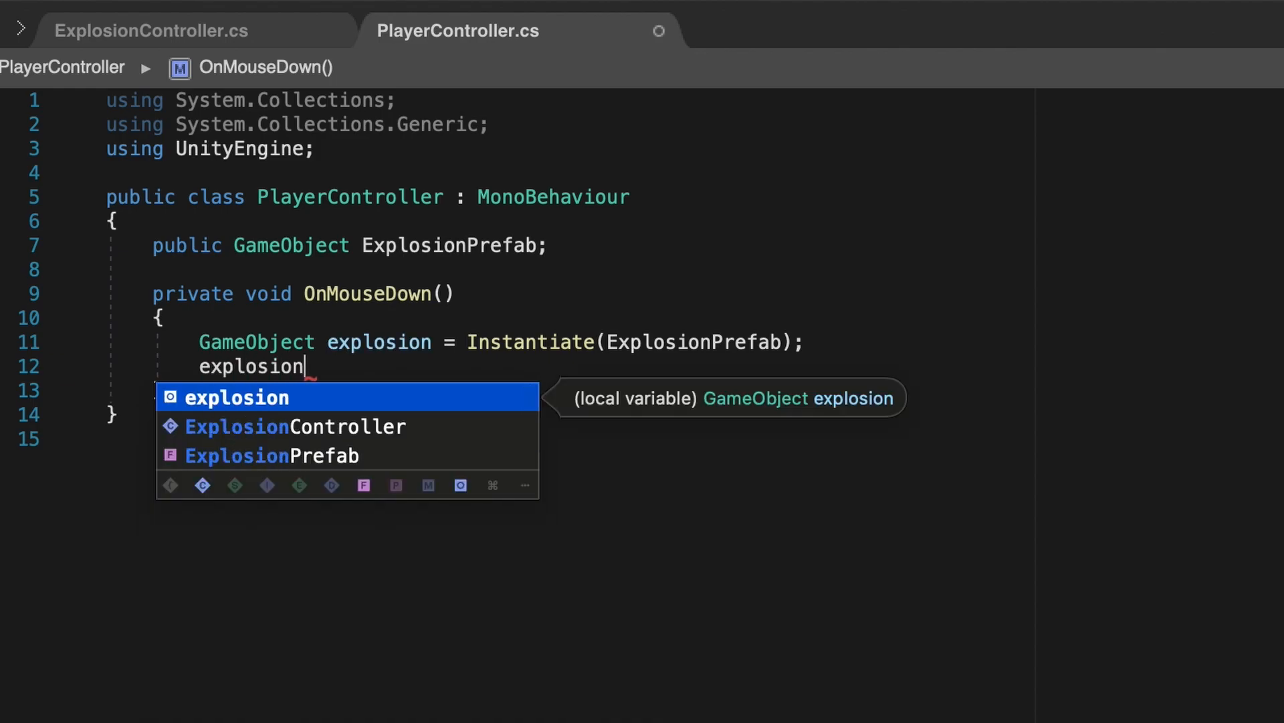
pyautogui.write('.transform')
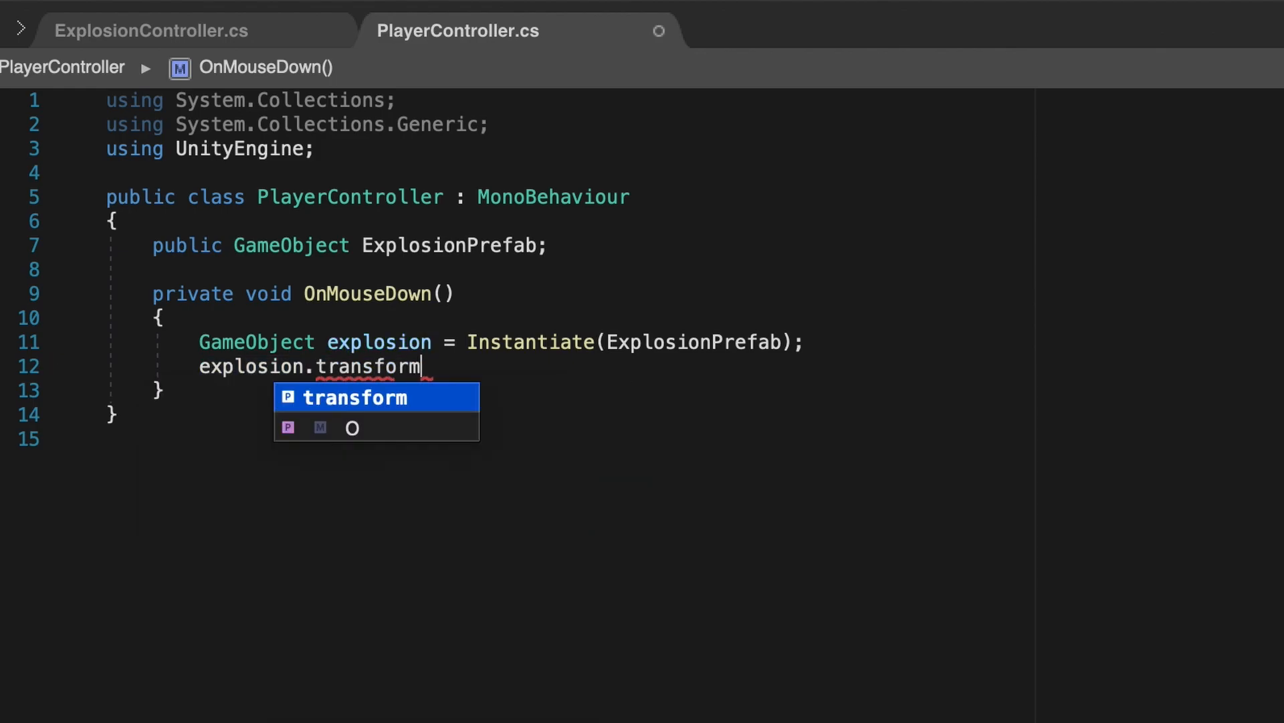
pyautogui.write('.position ')
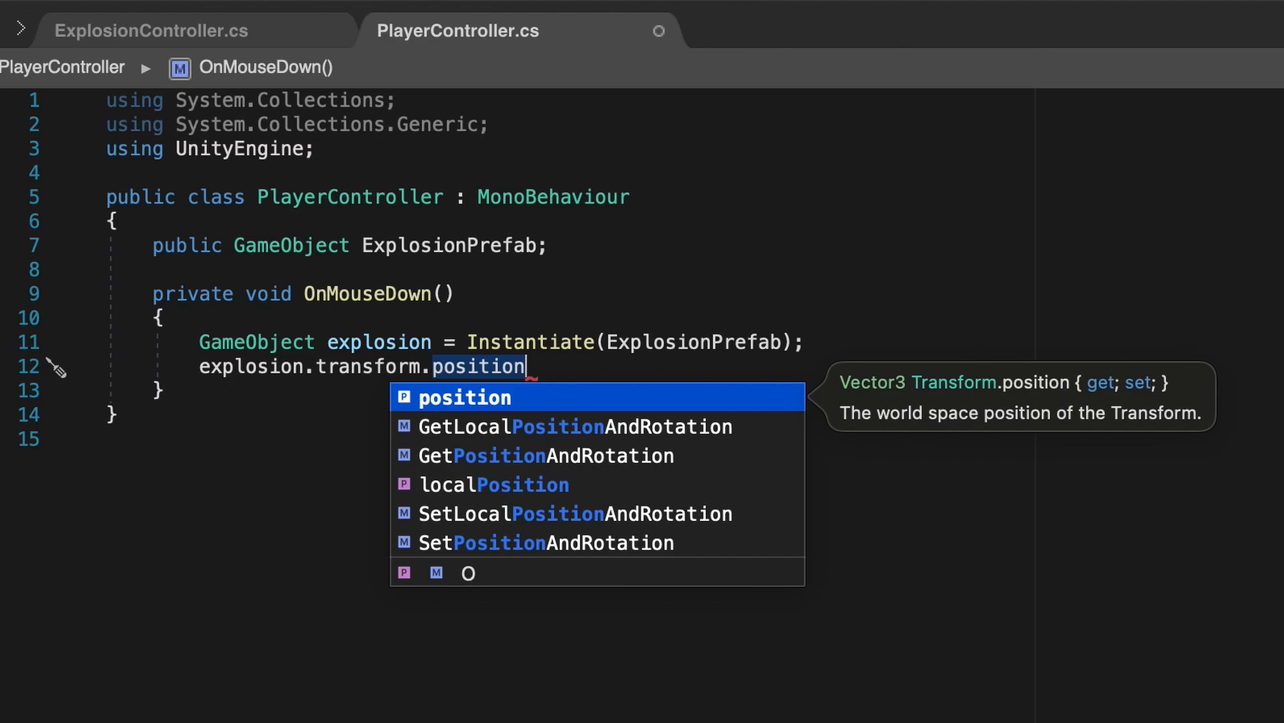
pyautogui.write('= transform')
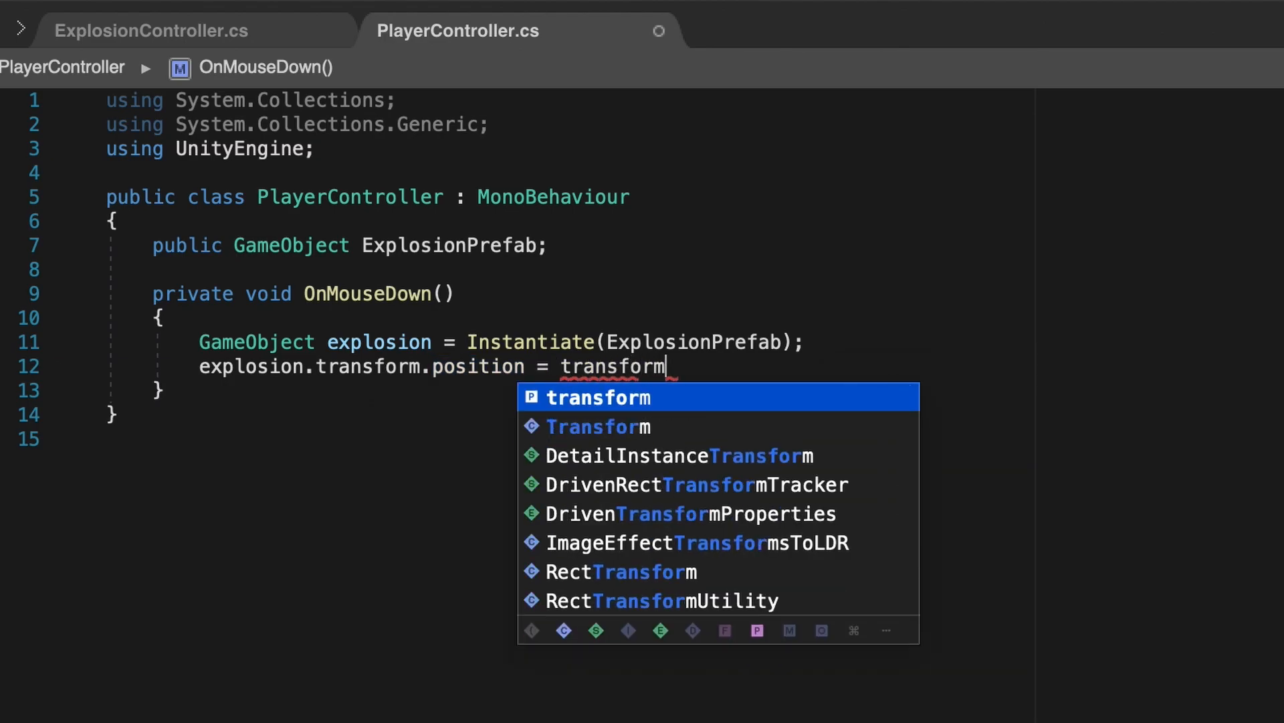
pyautogui.write('.position;')
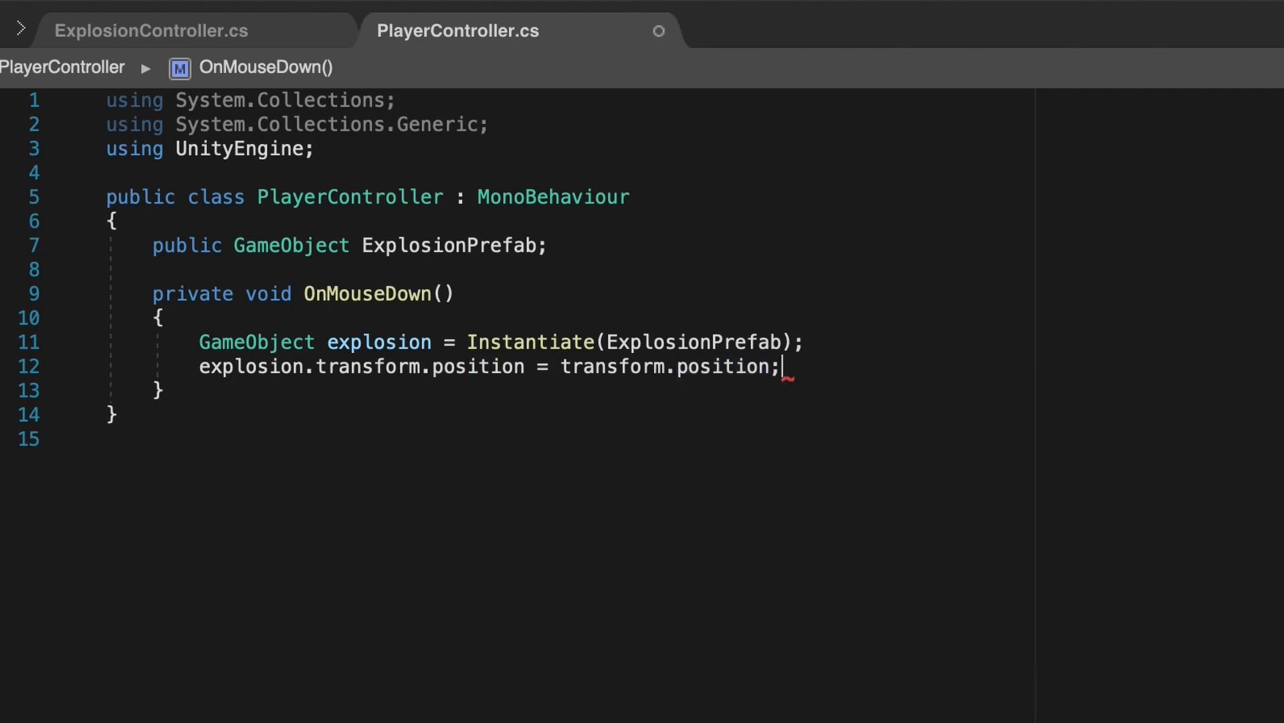
pyautogui.press('Return')
pyautogui.write('explosi')
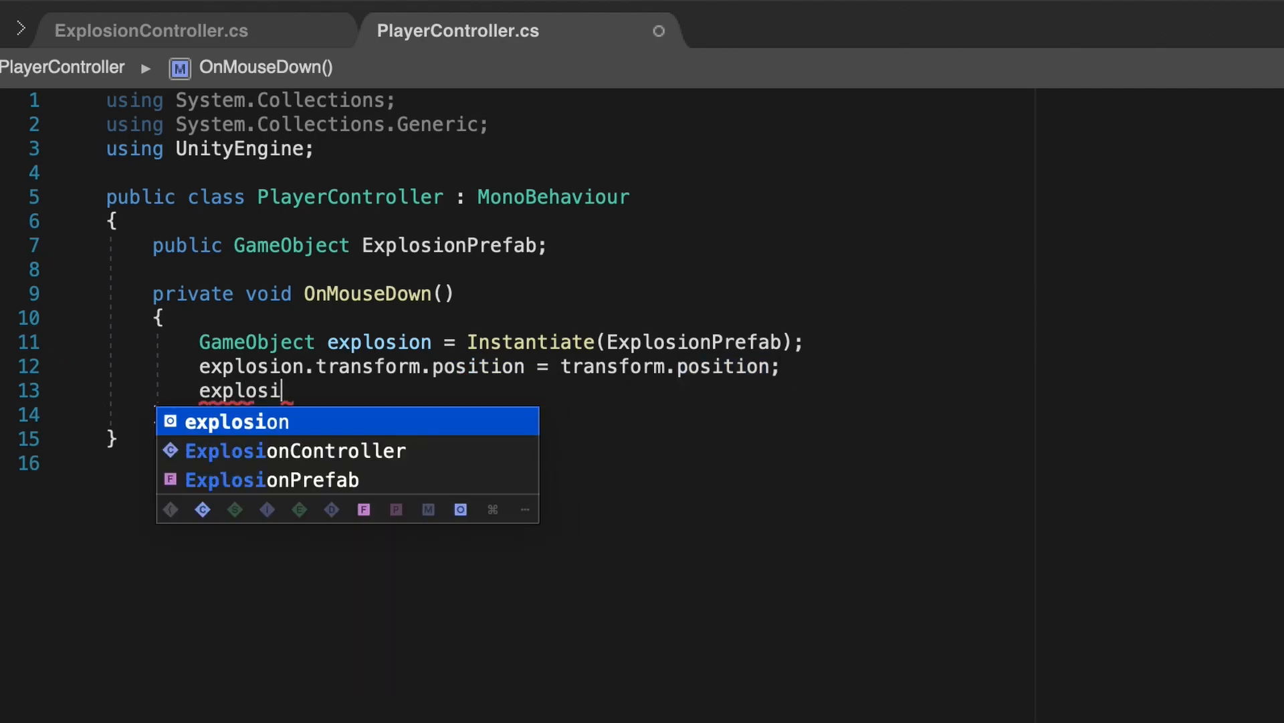
pyautogui.write('on.transf')
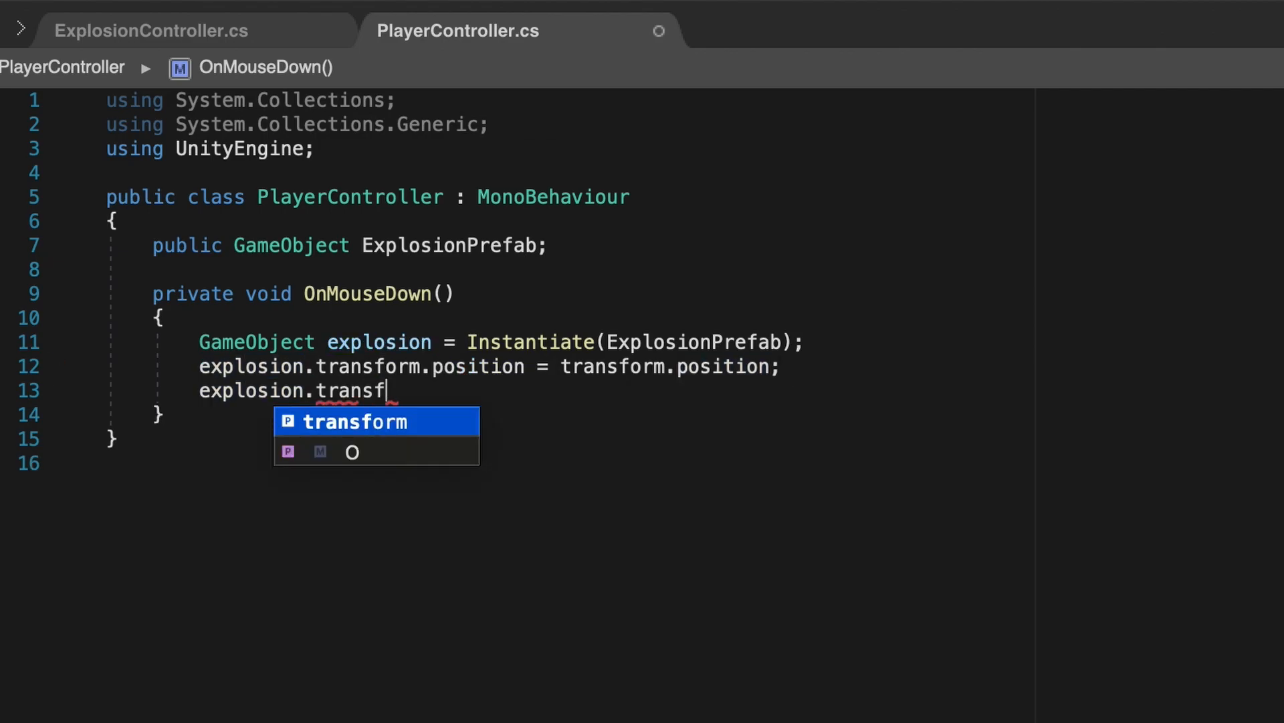
pyautogui.write('orm.lov')
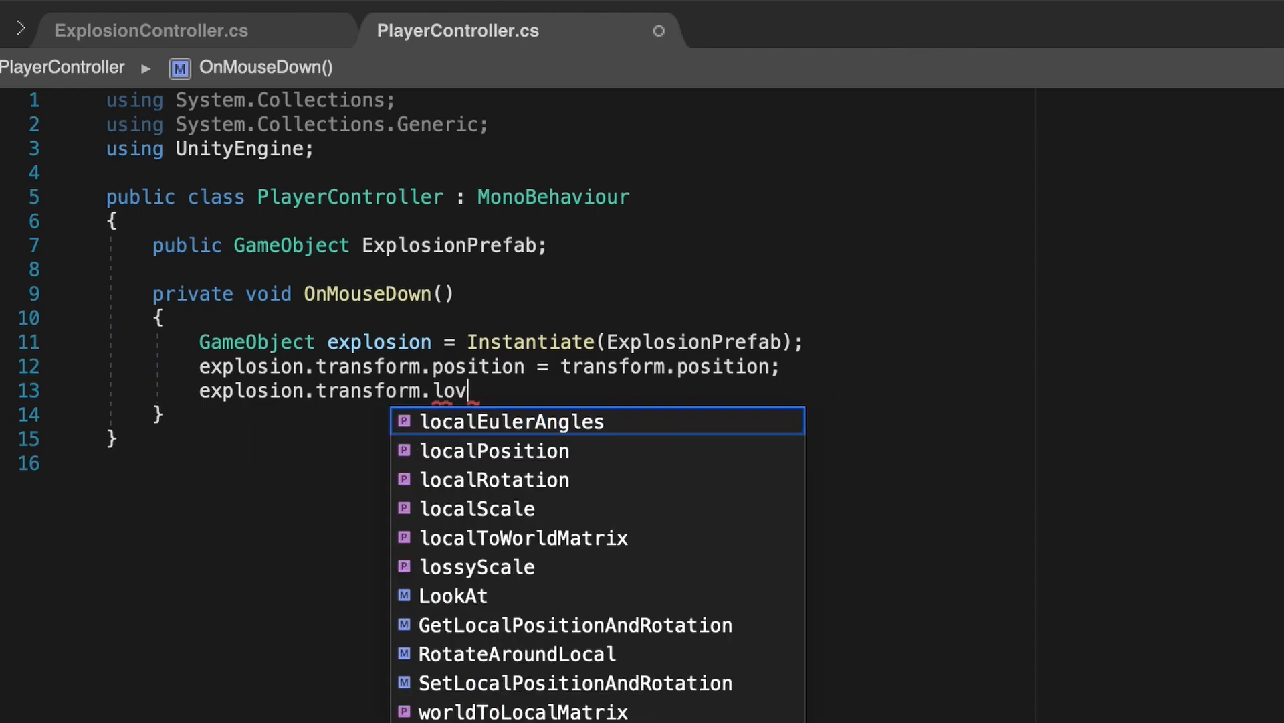
pyautogui.write('cal')
pyautogui.press('BackSpace')
pyautogui.press('BackSpace')
pyautogui.press('BackSpace')
pyautogui.press('BackSpace')
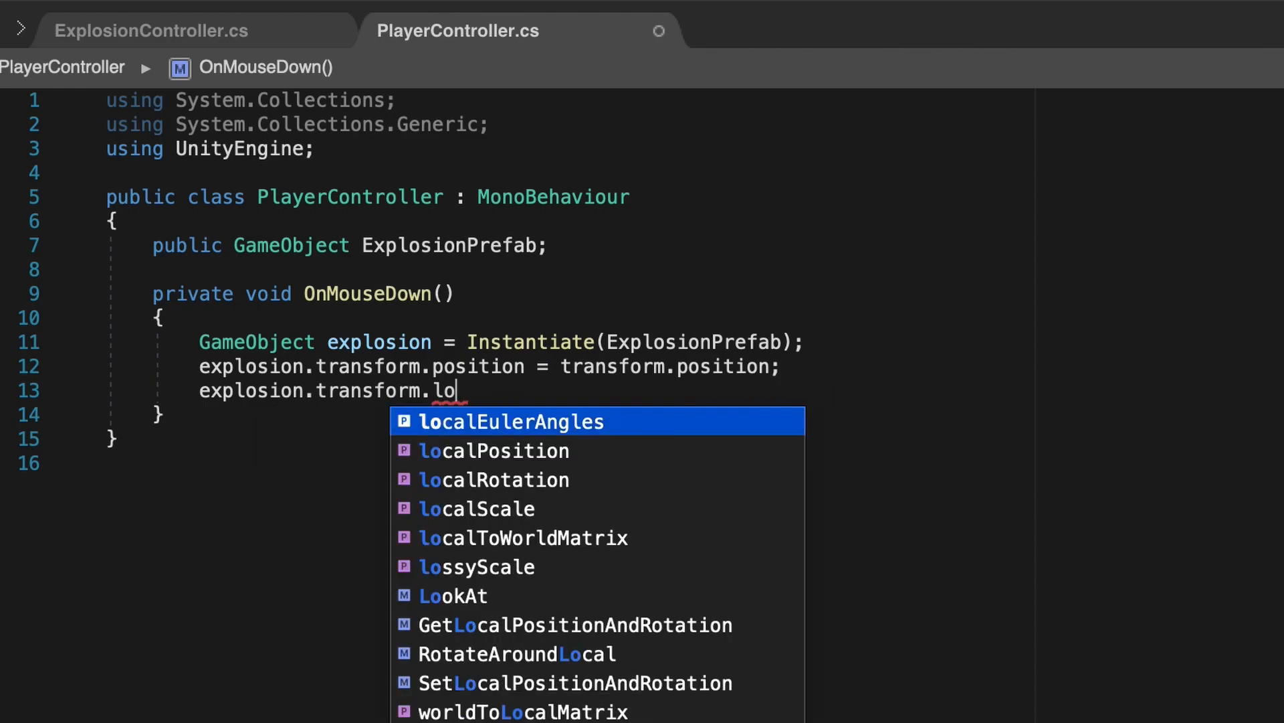
pyautogui.write('calScale')
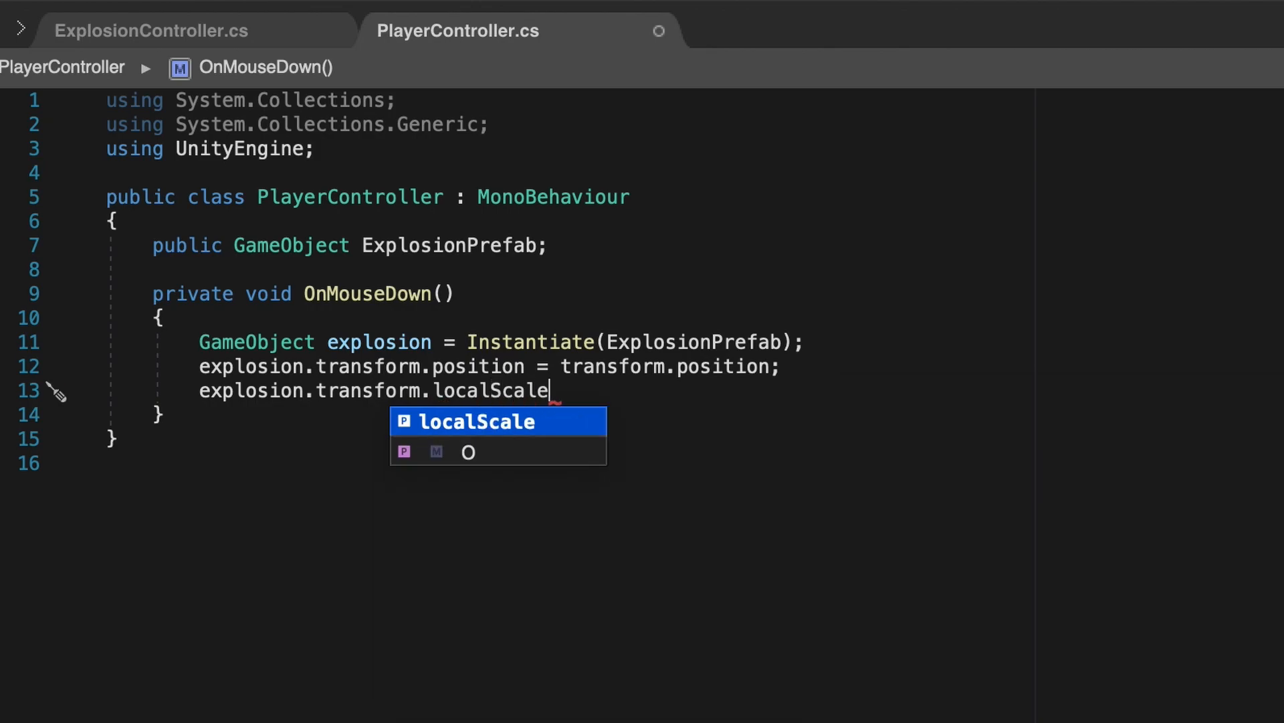
pyautogui.write(' = transform')
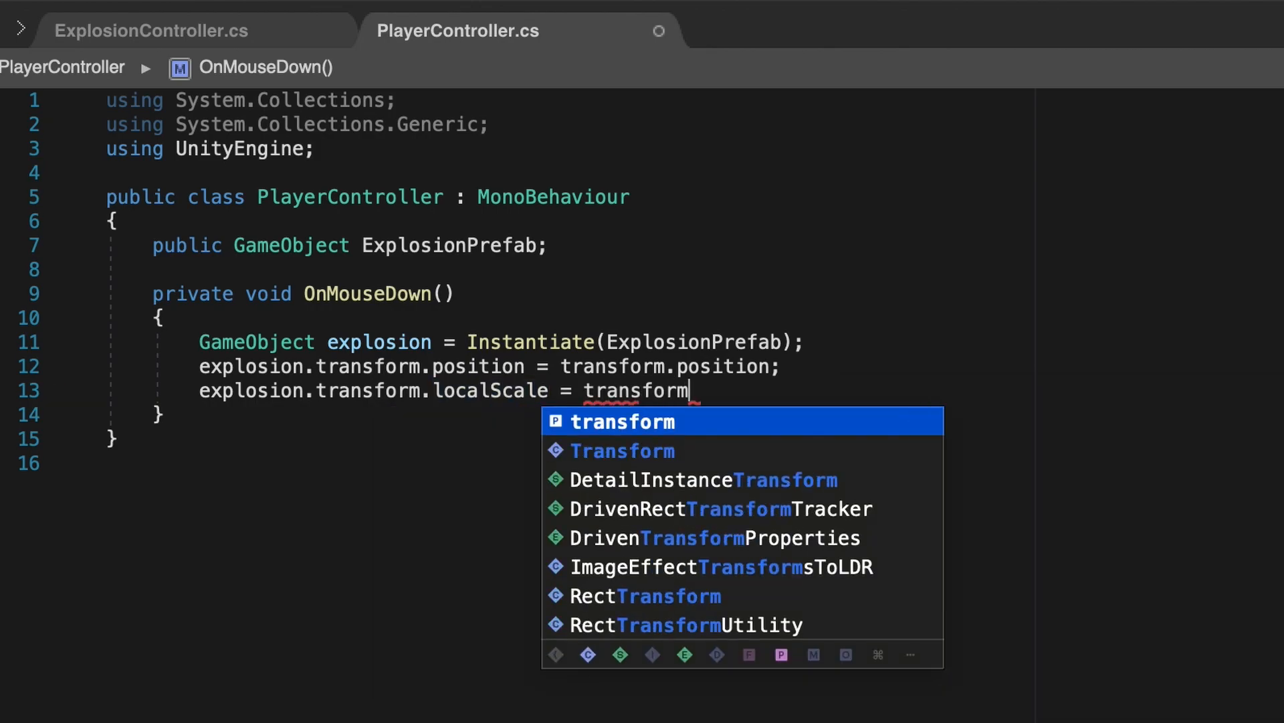
pyautogui.write('.localScale')
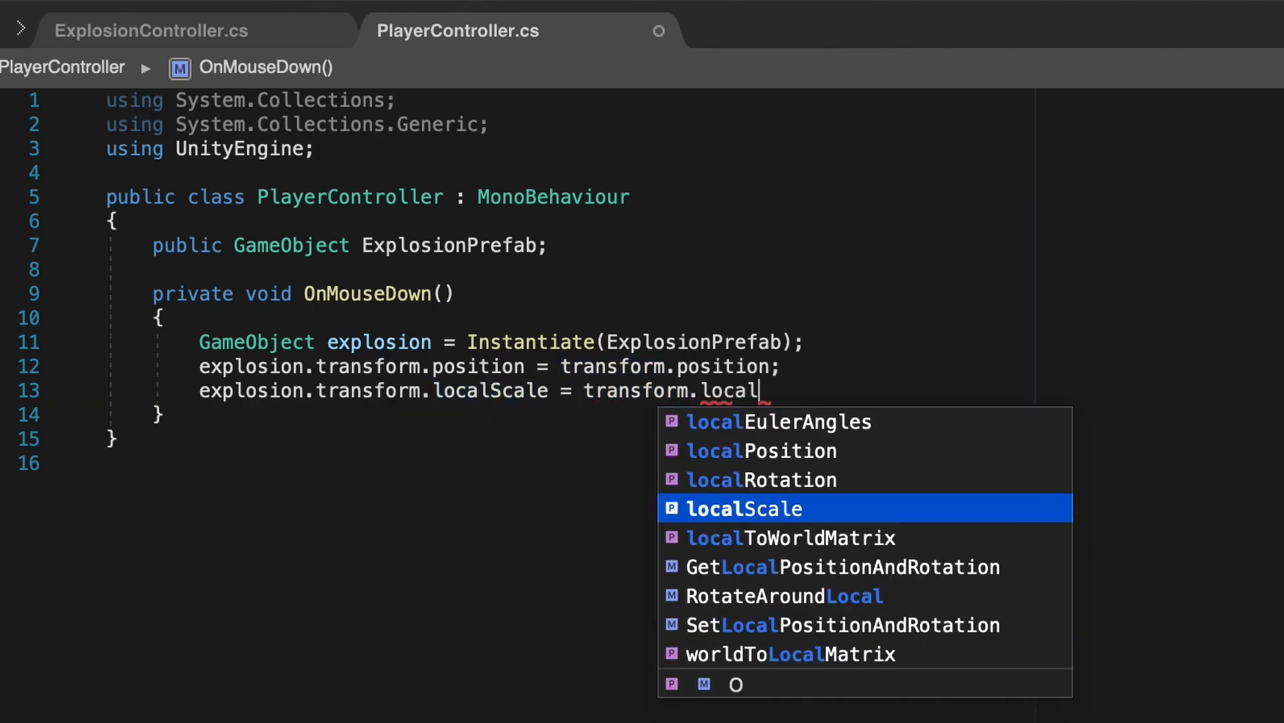
pyautogui.write(' /')
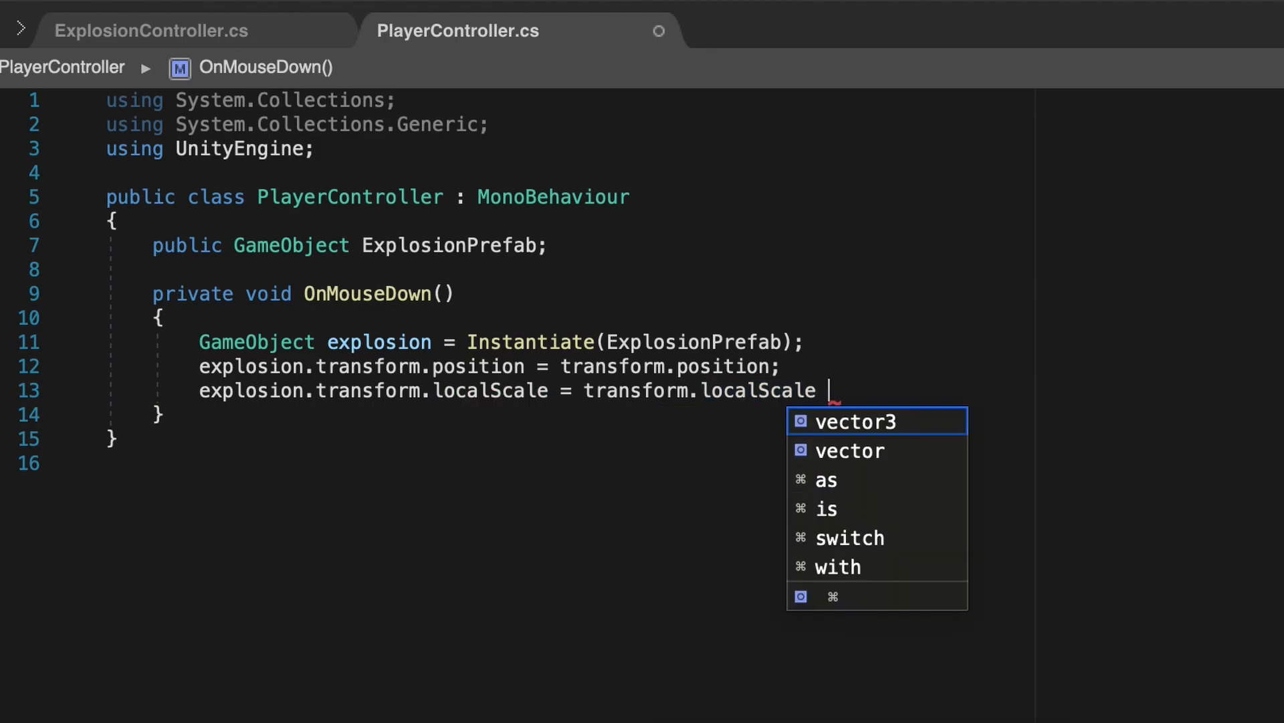
pyautogui.write(' 5;')
pyautogui.press('Return')
pyautogui.write('Destroy')
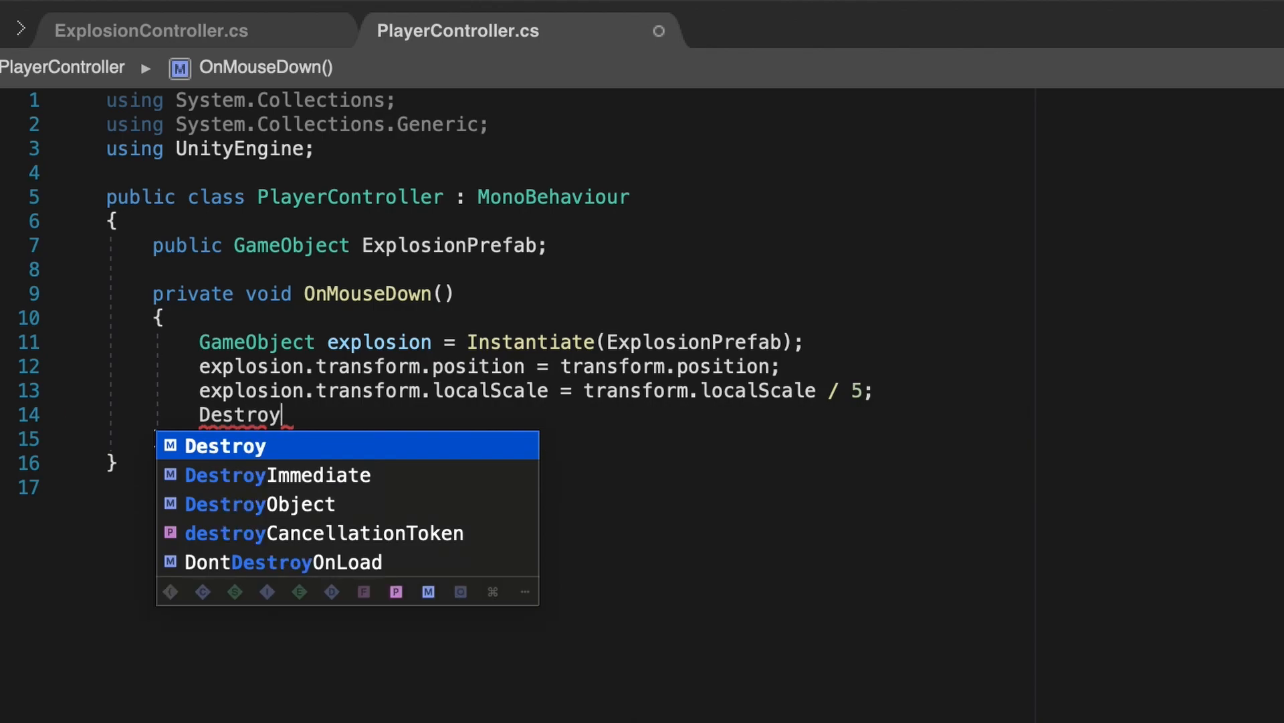
pyautogui.write('(gameObj')
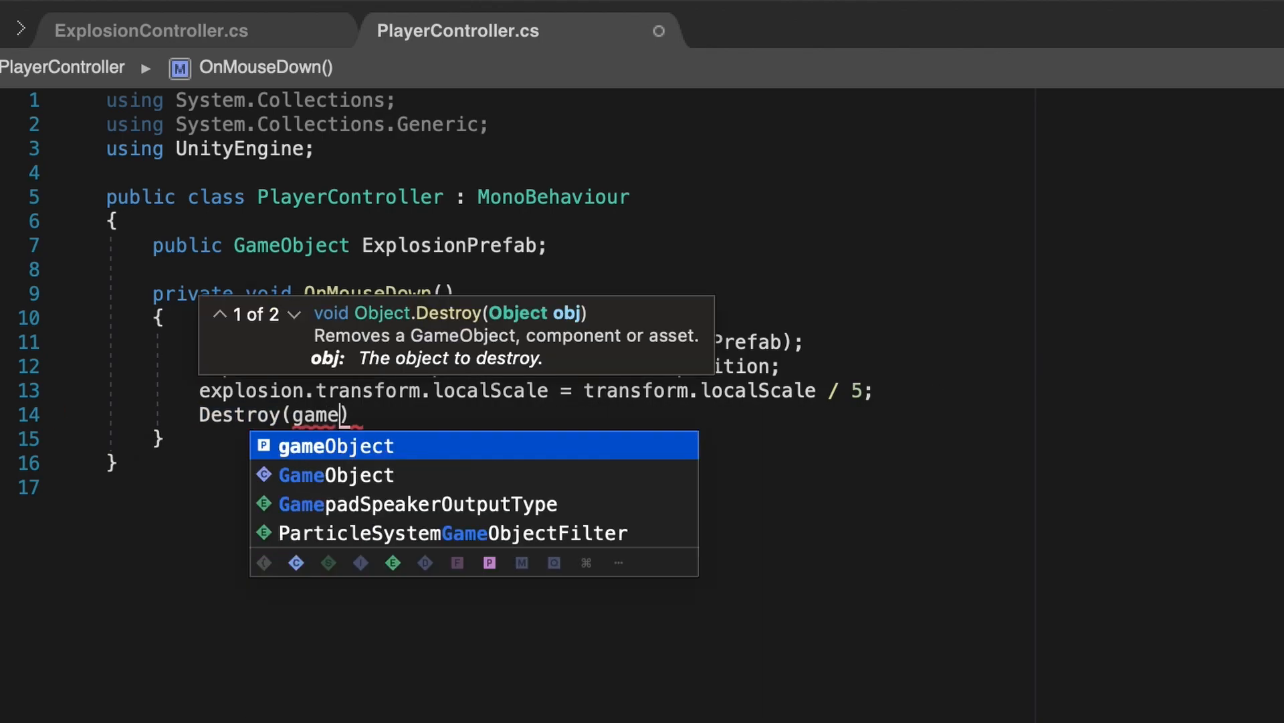
pyautogui.write('ect);')
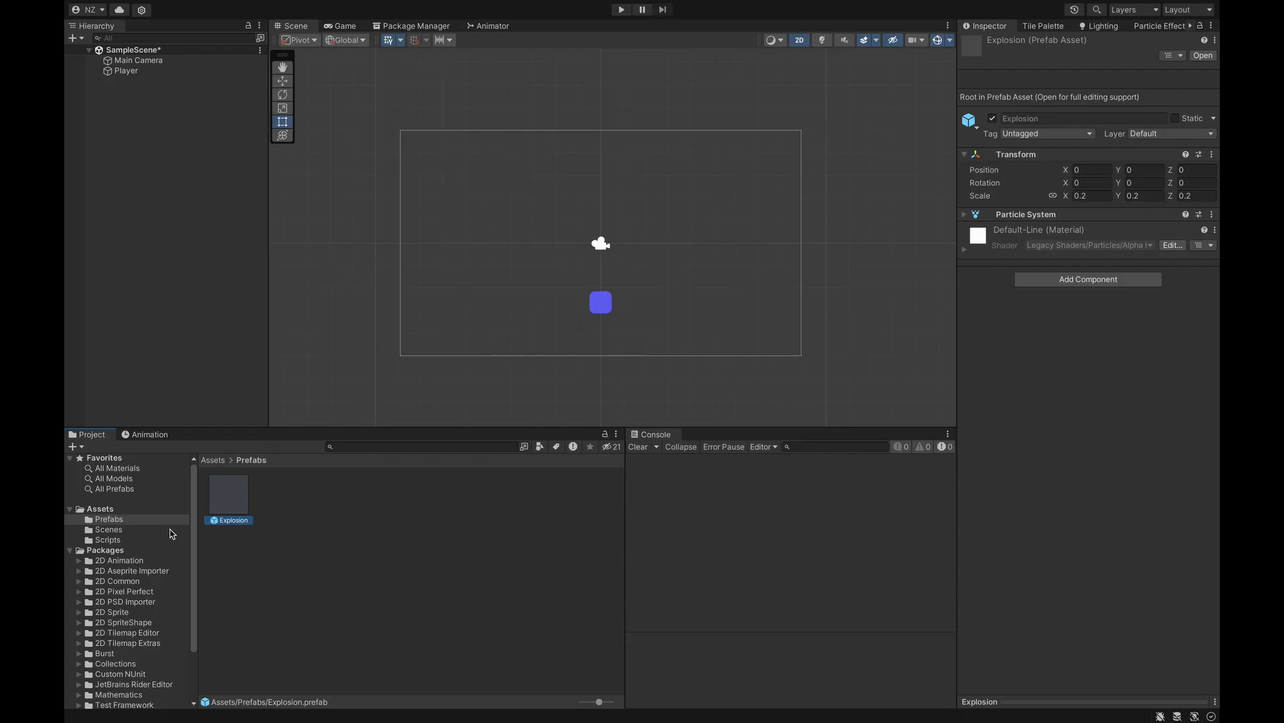
# - Attach ExplosionController to the Explosion prefab and assign the prefab to Player's Explosion Prefab field
pyautogui.click(167, 540)
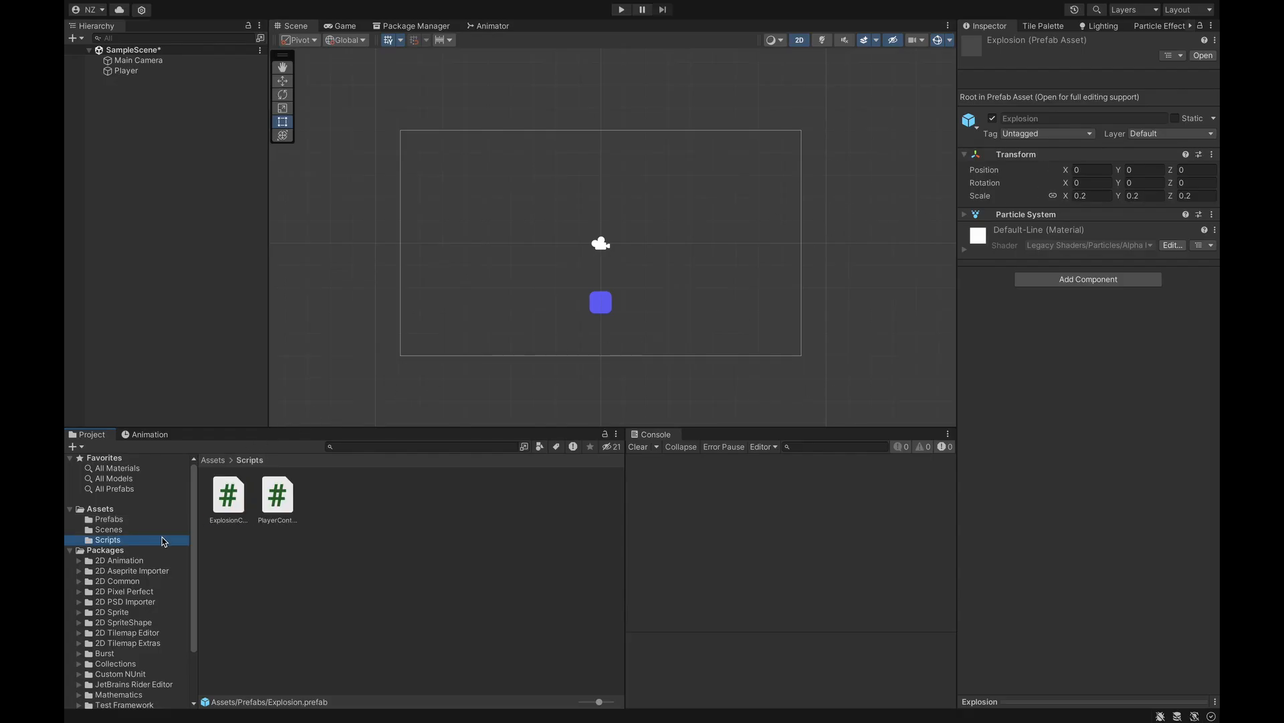
pyautogui.moveTo(233, 507); pyautogui.dragTo(1063, 358)
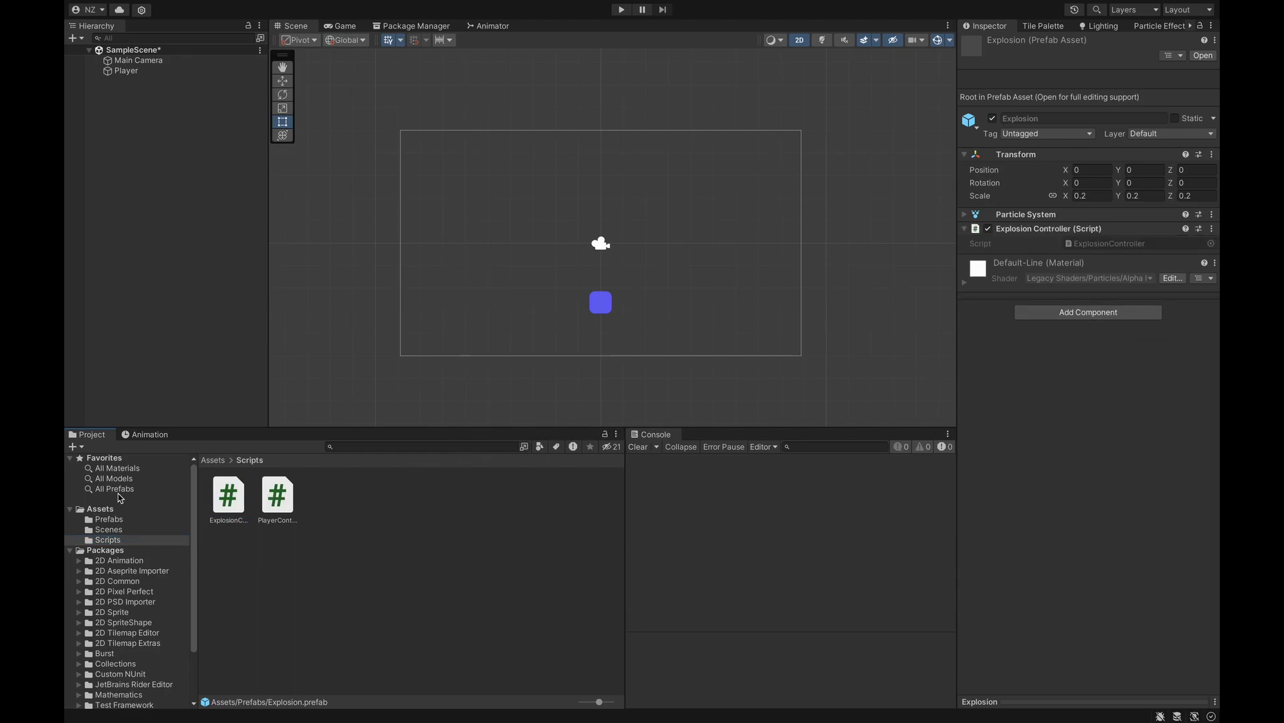
pyautogui.click(123, 520)
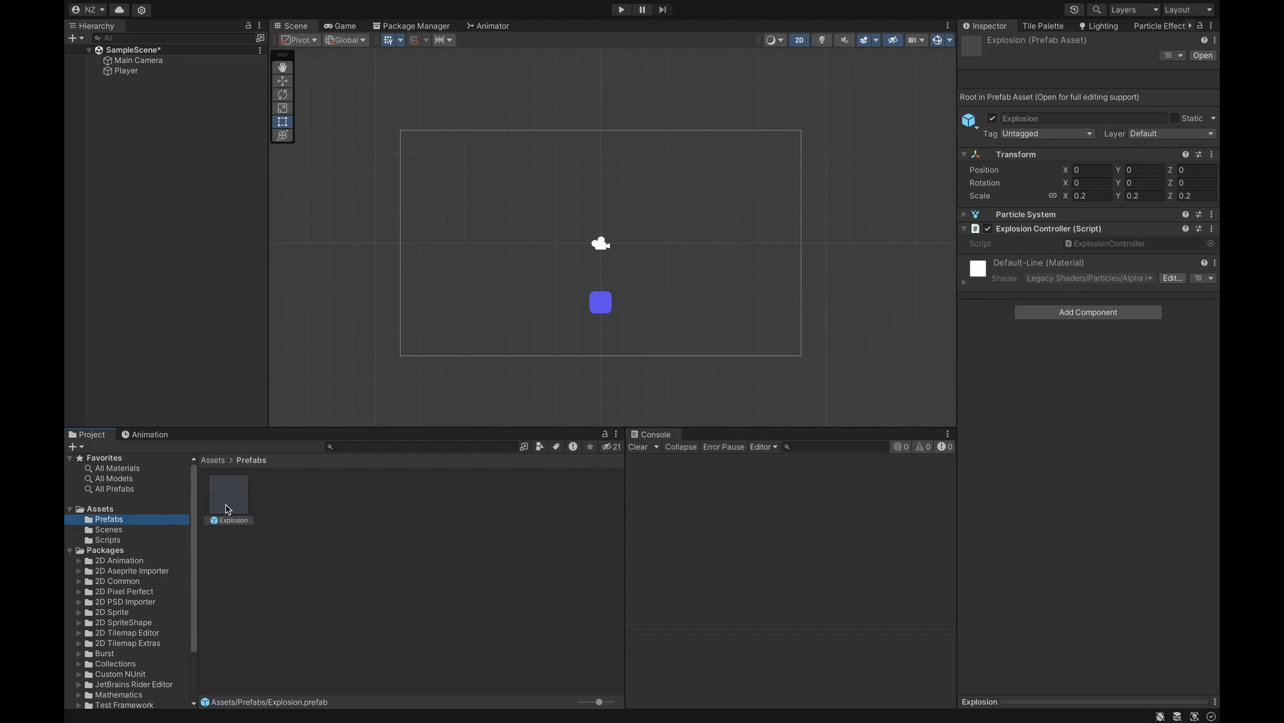
pyautogui.click(127, 71)
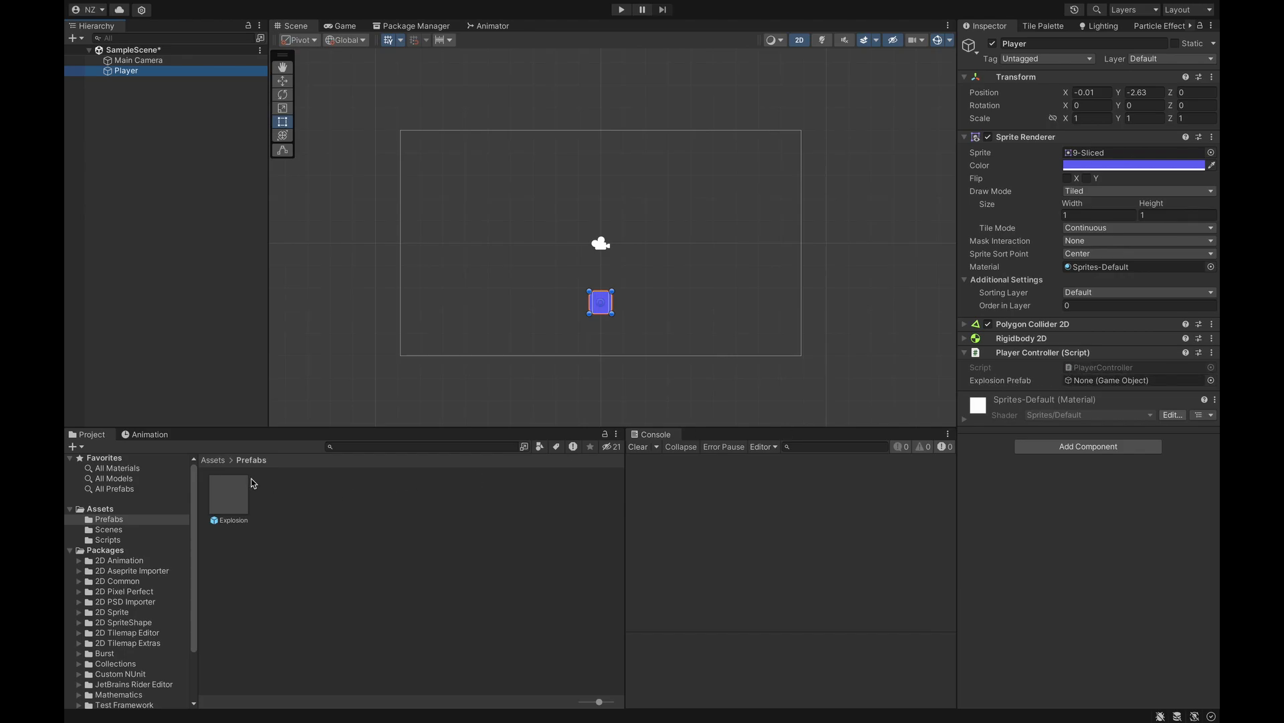
pyautogui.moveTo(233, 491); pyautogui.dragTo(998, 375)
pyautogui.moveTo(1168, 369); pyautogui.dragTo(1129, 383)
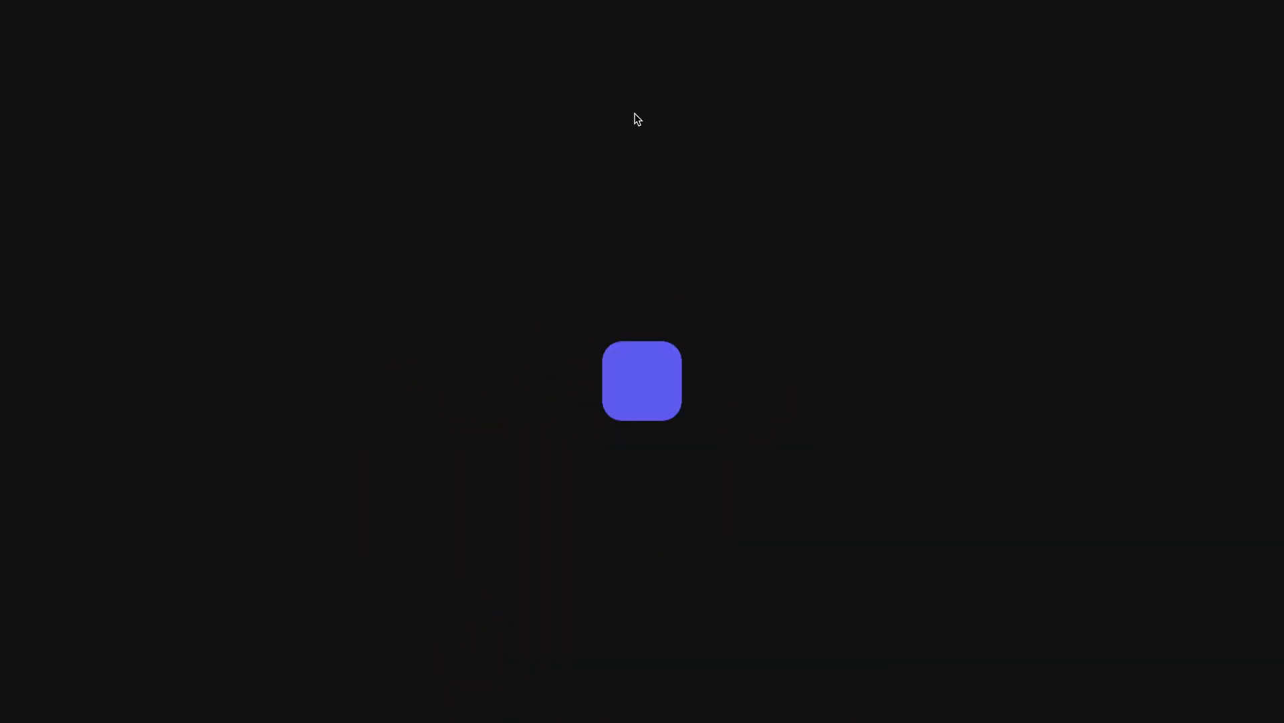
# - Click the blue Player square in the Game view to set off the red particle explosion
pyautogui.click(651, 370)
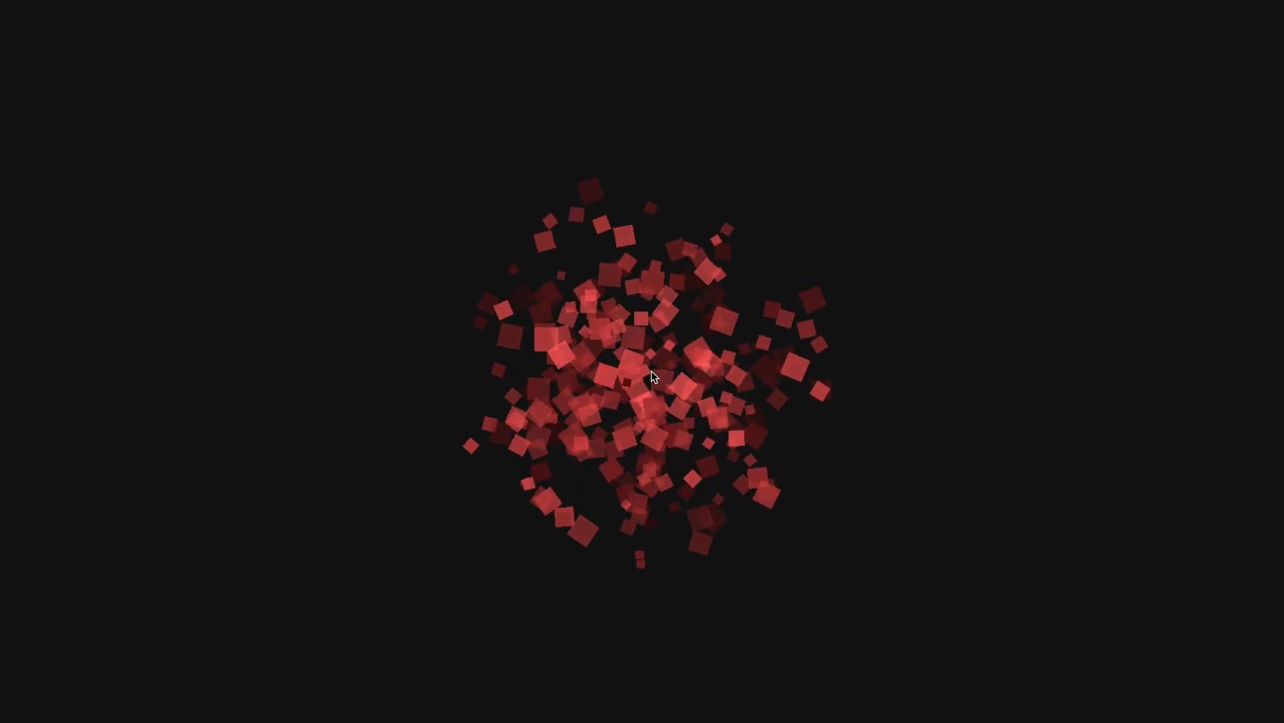